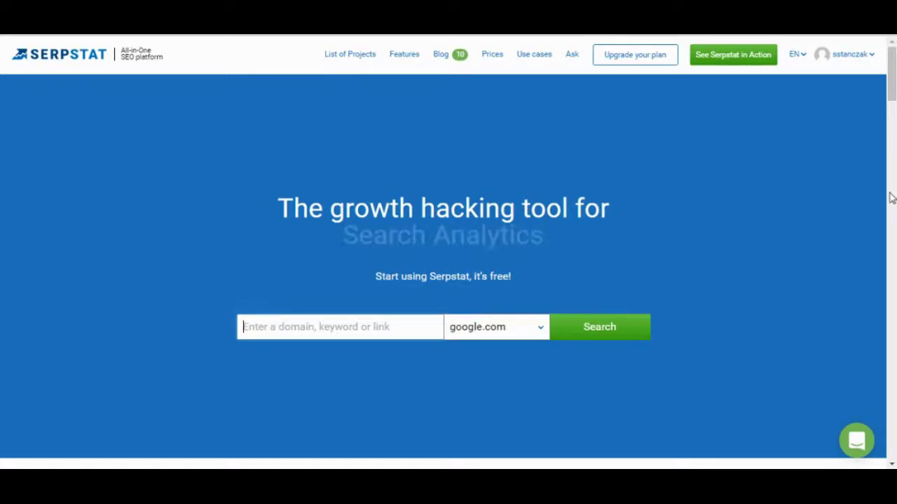
# Step: Look through the home page, including the position tracking sample, the feature list and the professionals' testimonials
pyautogui.scroll(-4, 889, 198)
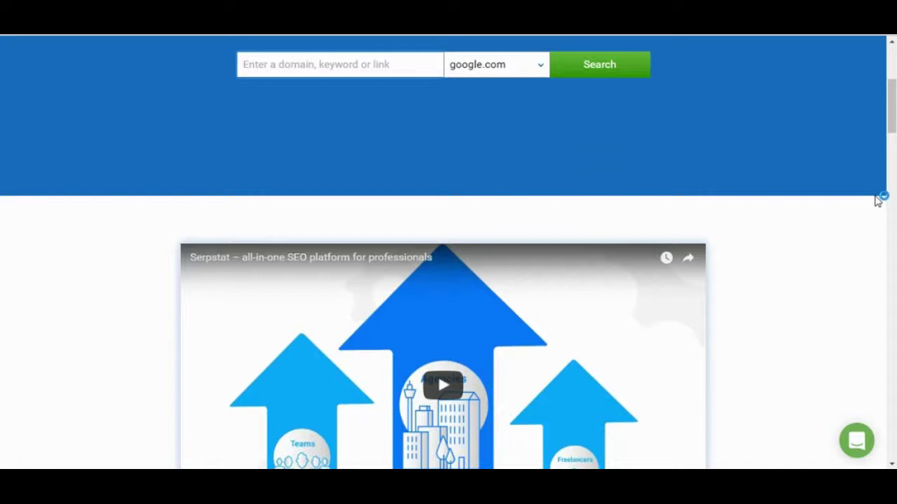
pyautogui.scroll(-4, 879, 200)
pyautogui.scroll(-4, 876, 203)
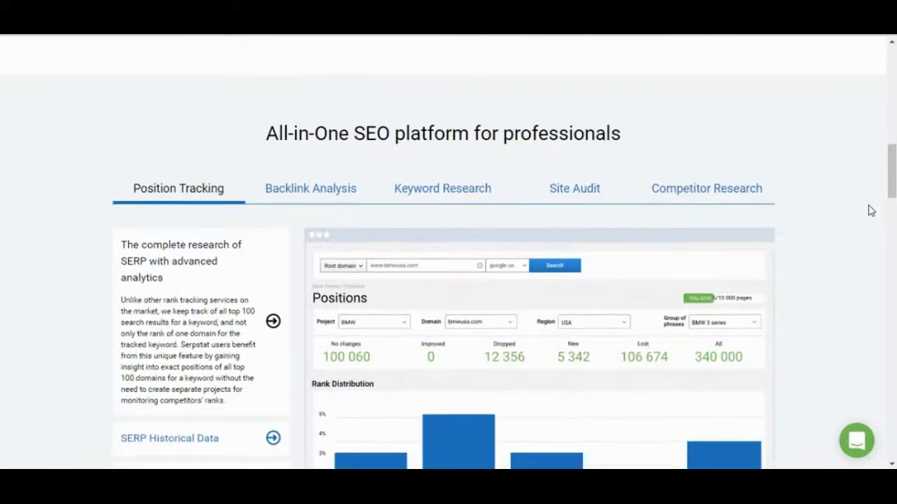
pyautogui.scroll(-2, 873, 209)
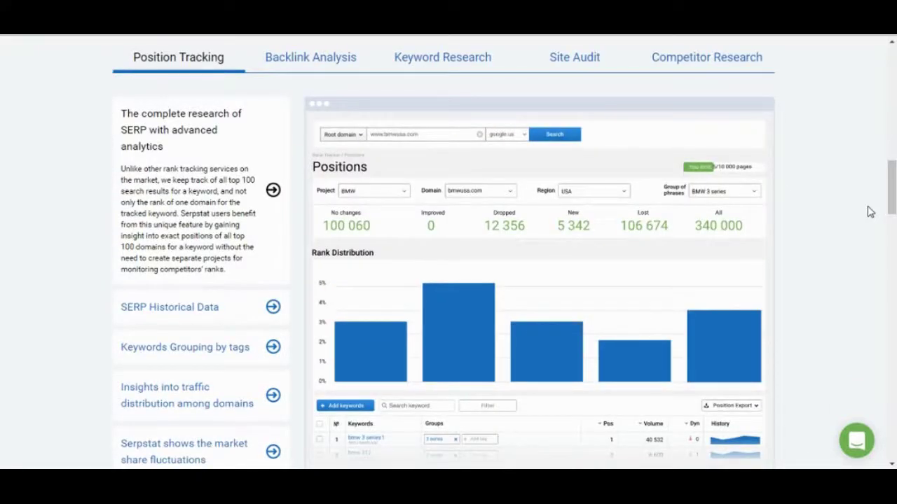
pyautogui.scroll(-4, 869, 211)
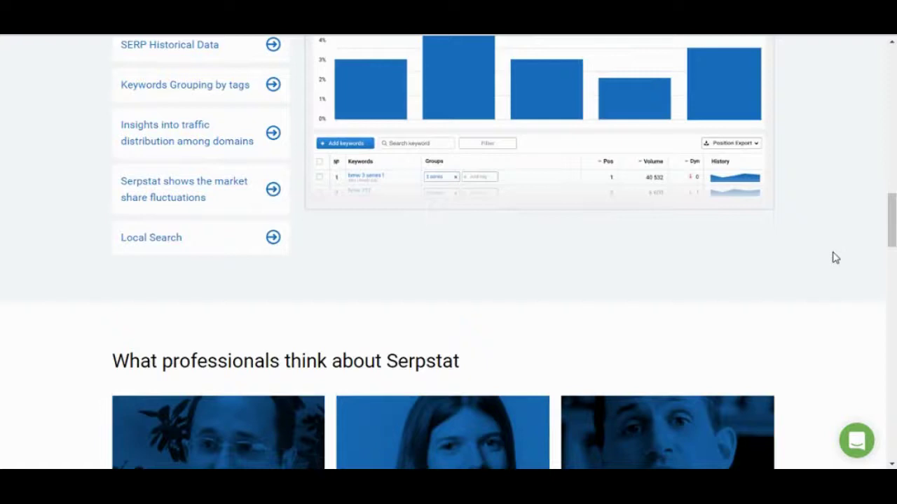
pyautogui.scroll(-4, 831, 259)
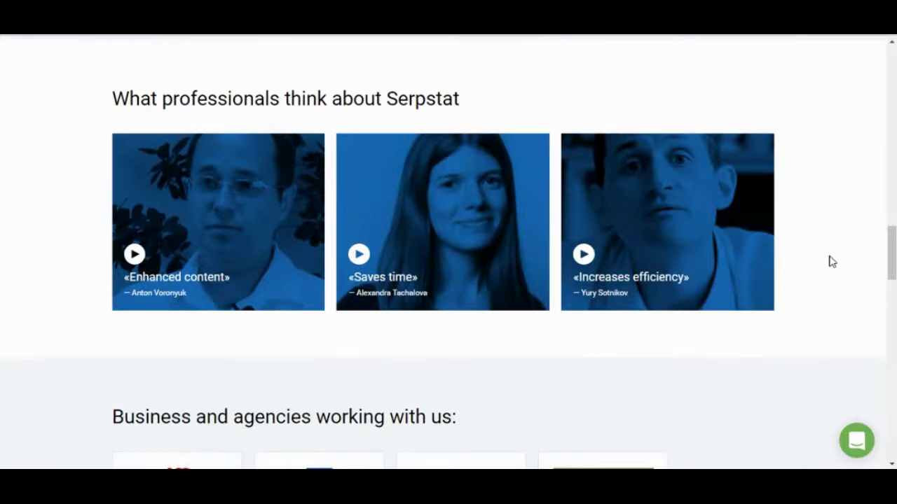
pyautogui.scroll(6, 831, 261)
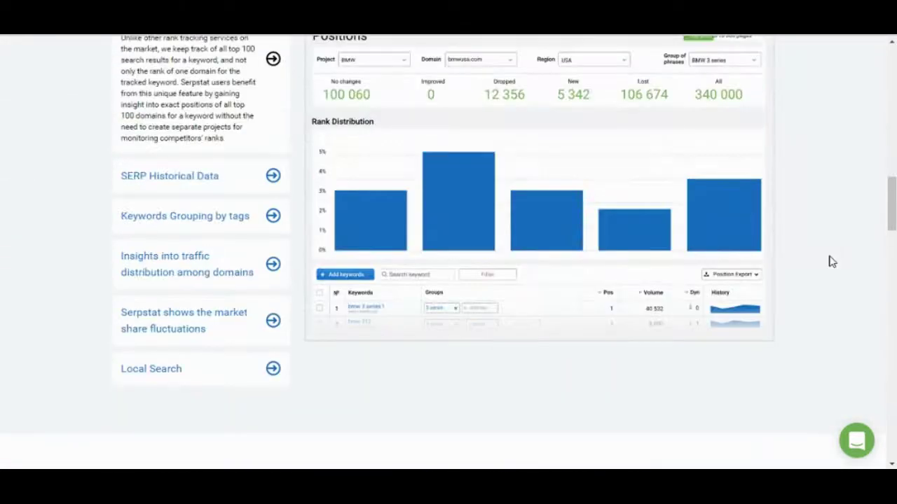
pyautogui.scroll(2, 831, 261)
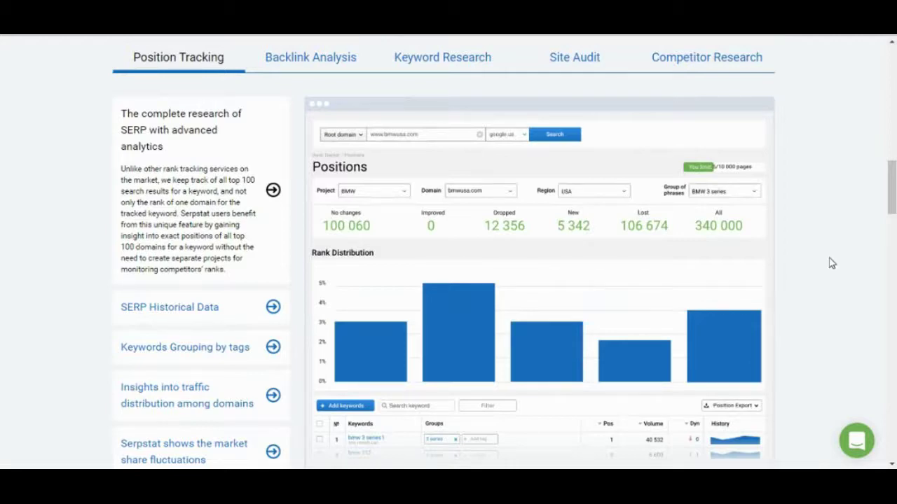
pyautogui.scroll(4, 831, 262)
pyautogui.scroll(10, 832, 262)
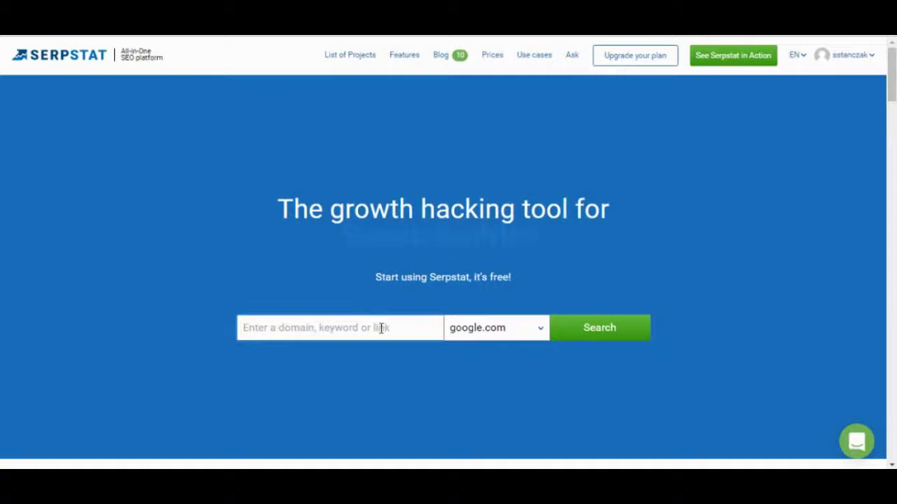
# Step: Run a search for the keyword "the beatles" on google.com
pyautogui.click(381, 328)
pyautogui.write('the be')
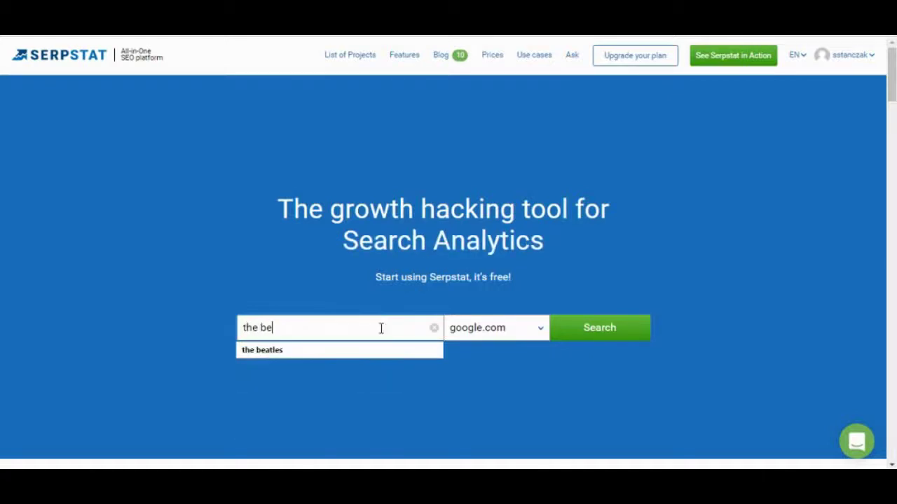
pyautogui.write('atle')
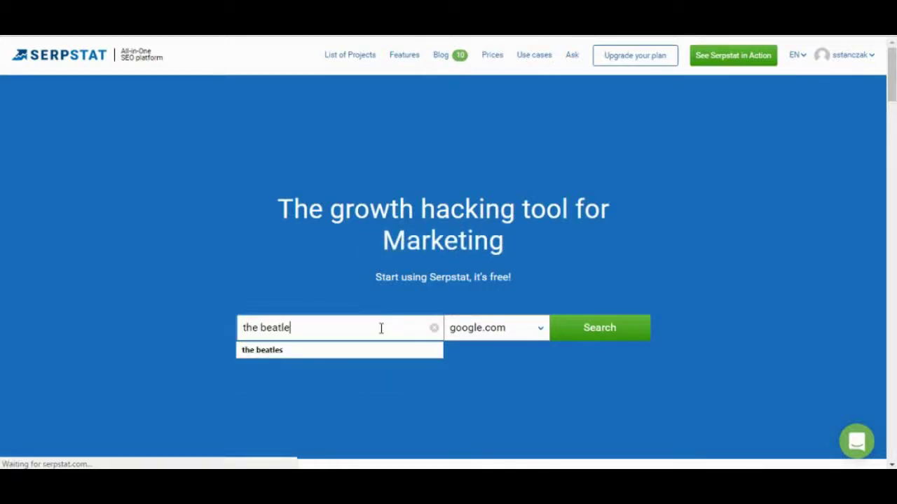
pyautogui.write('s')
pyautogui.click(558, 332)
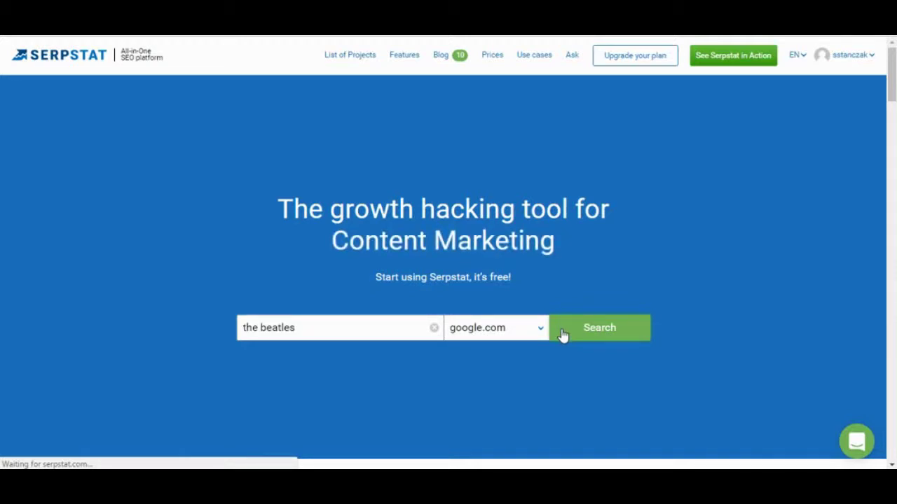
pyautogui.click(562, 335)
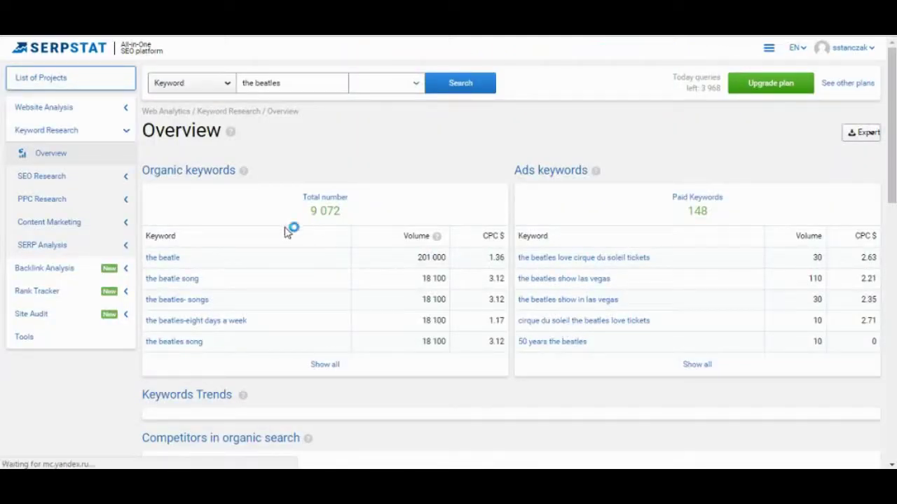
# Step: Collapse the Keyword Research tools and examine the keyword overview's organic and ads keywords, organic competitors, competitors graph and ad competitors
pyautogui.click(127, 135)
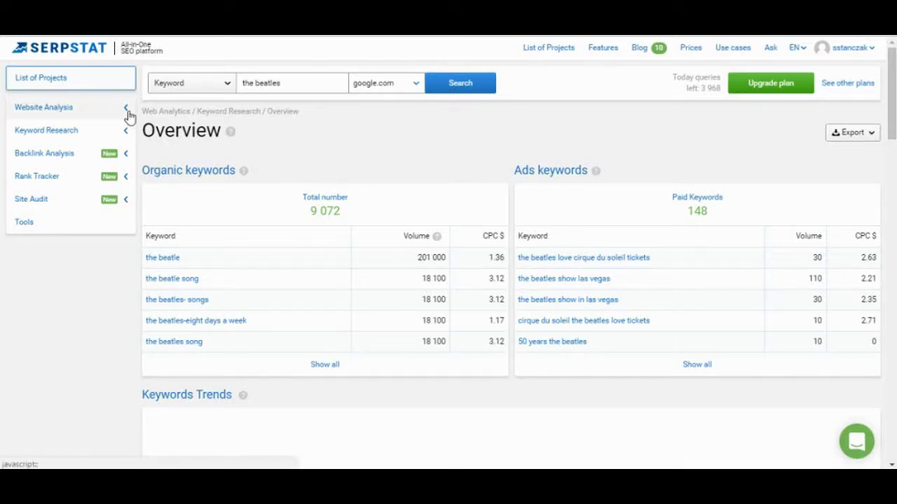
pyautogui.scroll(-2, 386, 146)
pyautogui.scroll(2, 399, 153)
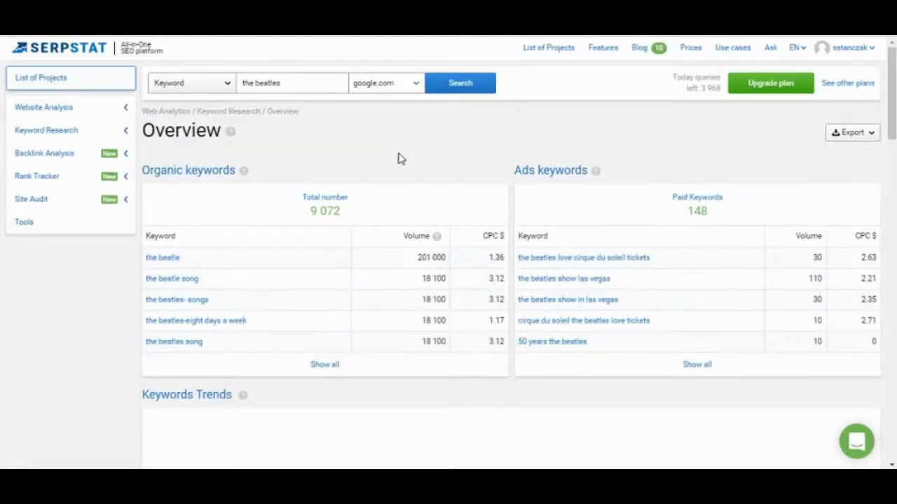
pyautogui.scroll(-6, 398, 158)
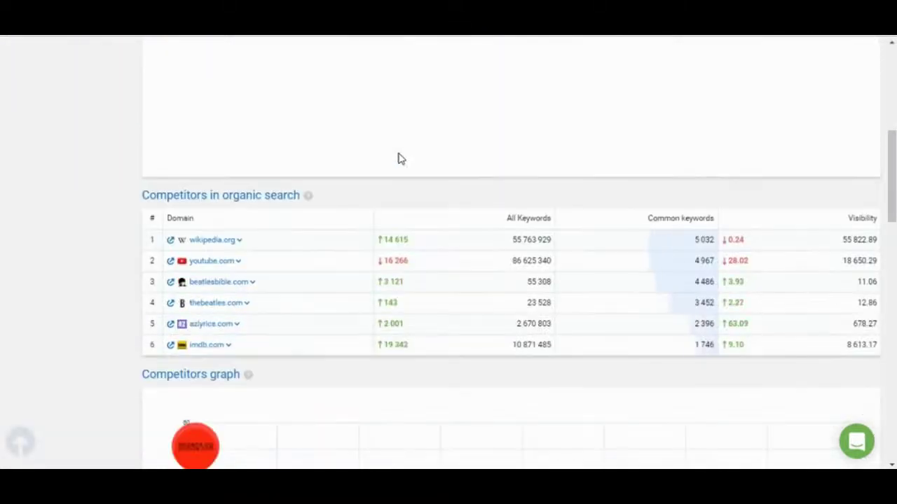
pyautogui.scroll(-2, 394, 192)
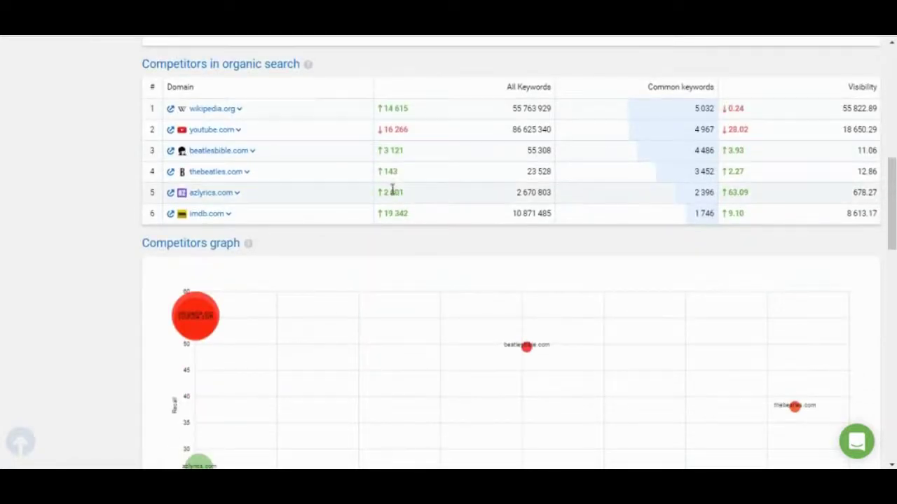
pyautogui.scroll(-2, 392, 191)
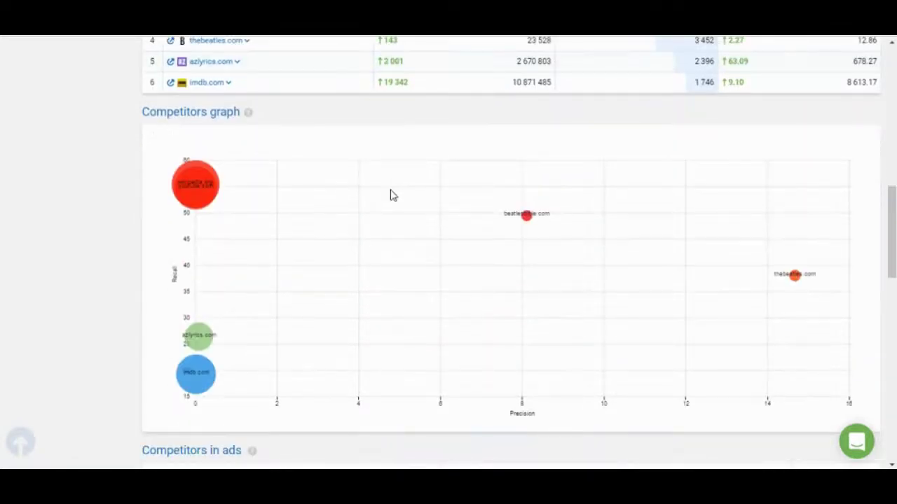
pyautogui.moveTo(250, 117)
pyautogui.scroll(-4, 375, 285)
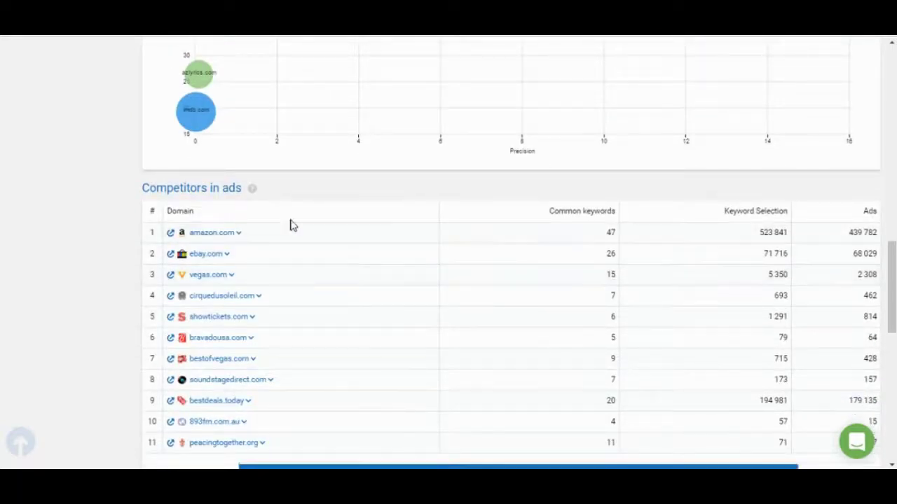
pyautogui.moveTo(250, 193)
pyautogui.scroll(-2, 316, 198)
pyautogui.scroll(-4, 316, 199)
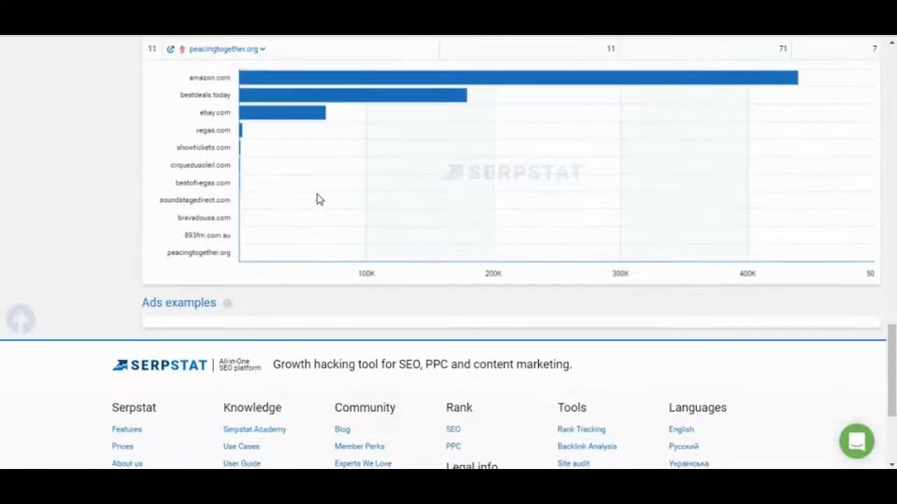
pyautogui.scroll(20, 317, 281)
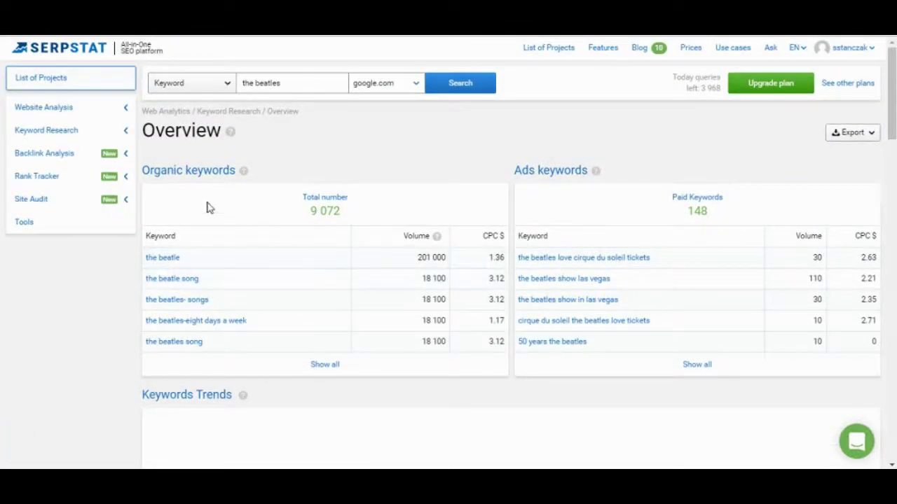
# Step: Expand Website Analysis to show the Domain Analysis tools and their SEO Research reports
pyautogui.click(125, 109)
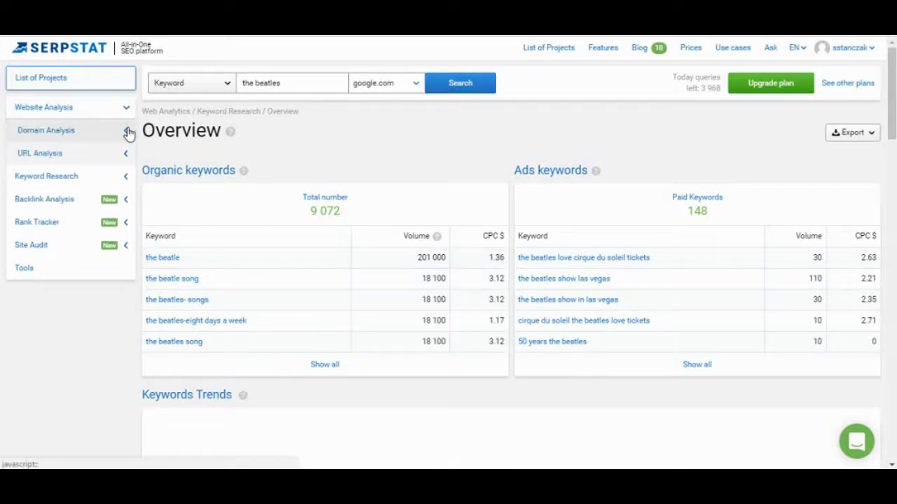
pyautogui.click(128, 132)
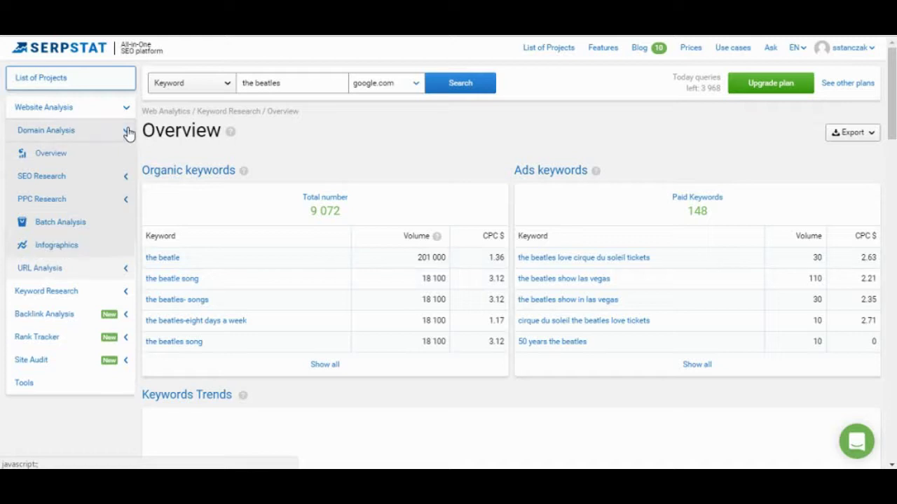
pyautogui.click(125, 177)
# Step: Change the query to thebeatles.com, run the search and open the domain's Overview report
pyautogui.click(252, 84)
pyautogui.click(257, 84)
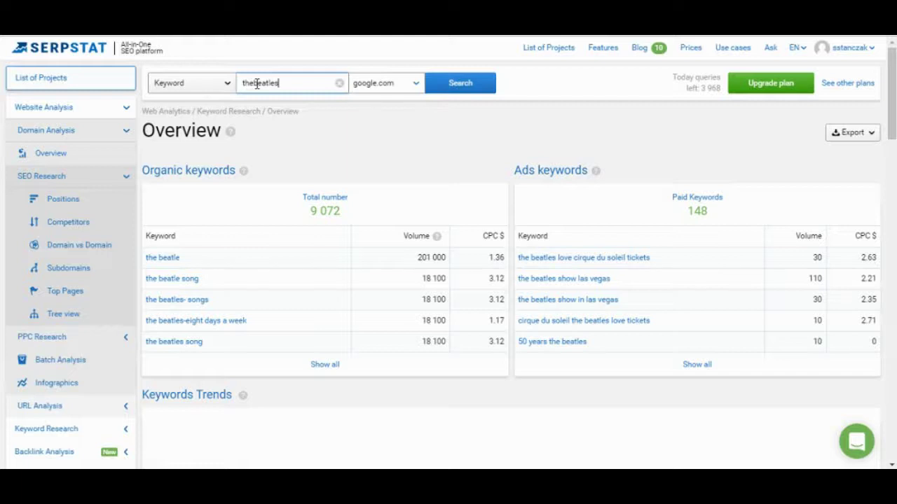
pyautogui.write('.com')
pyautogui.press('Return')
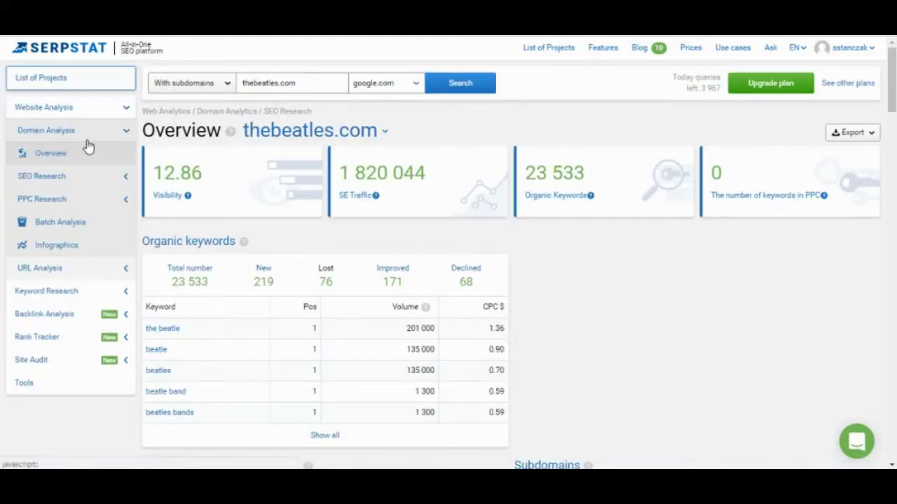
pyautogui.click(83, 151)
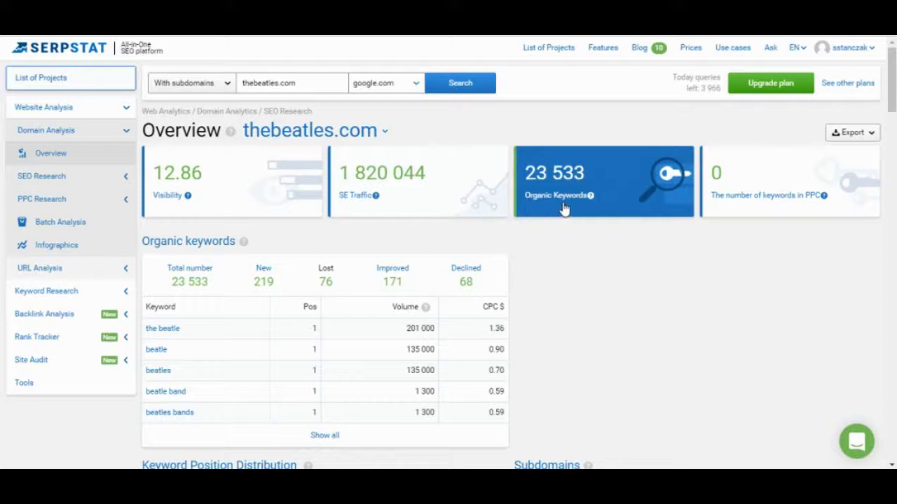
# Step: Examine the thebeatles.com overview, covering organic keywords, position distribution, subdomains, visibility and keyword trends, most visible pages, competitors and backlinks
pyautogui.moveTo(589, 196)
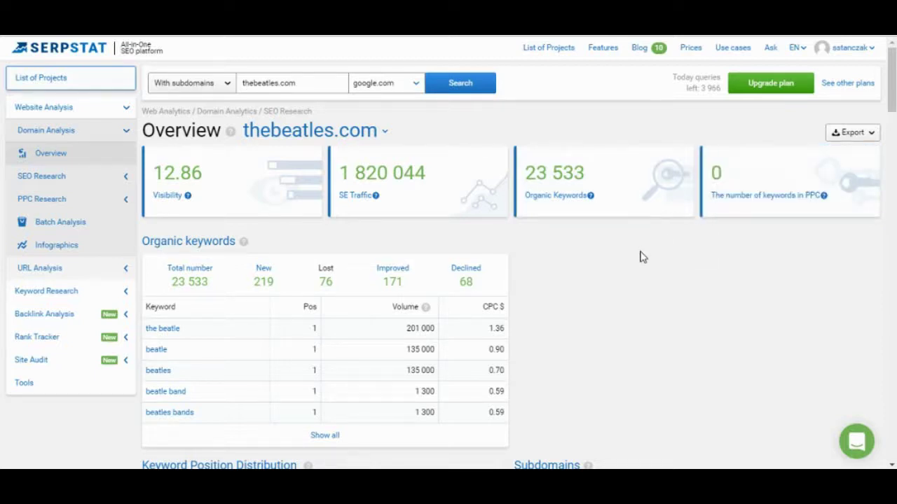
pyautogui.scroll(-2, 643, 257)
pyautogui.scroll(-2, 642, 257)
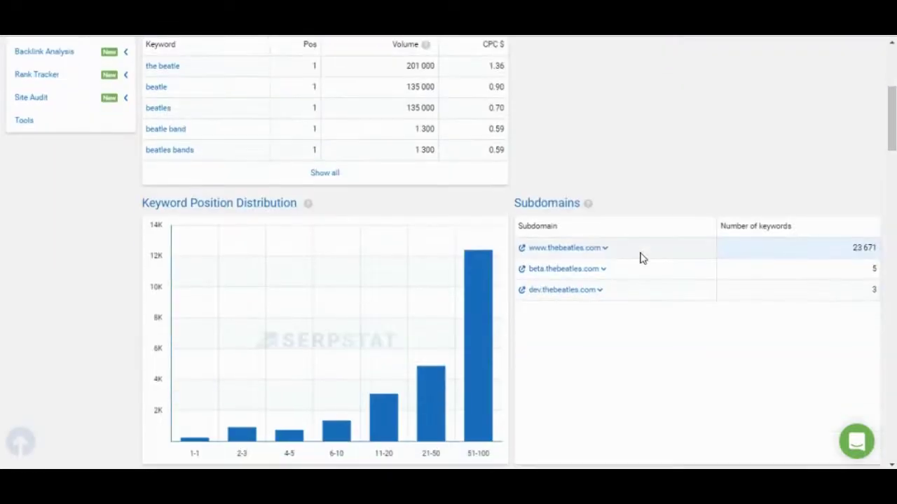
pyautogui.scroll(-2, 642, 270)
pyautogui.scroll(-2, 644, 273)
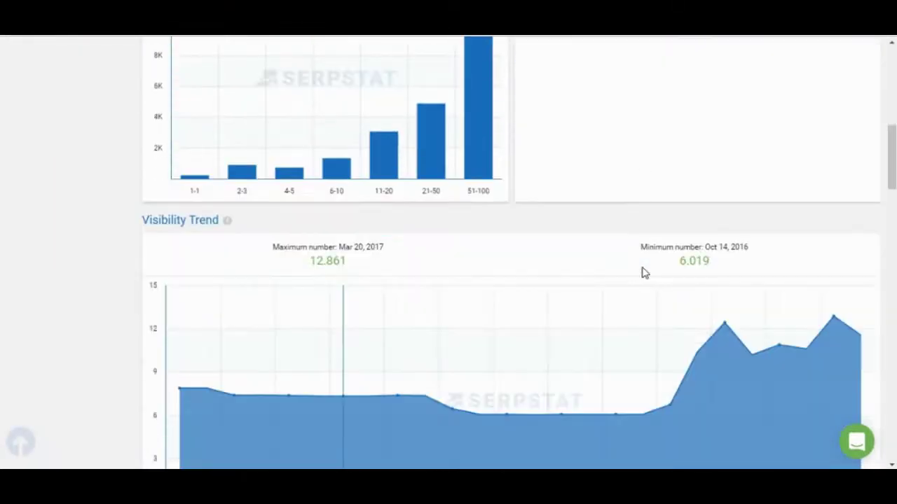
pyautogui.scroll(-2, 643, 271)
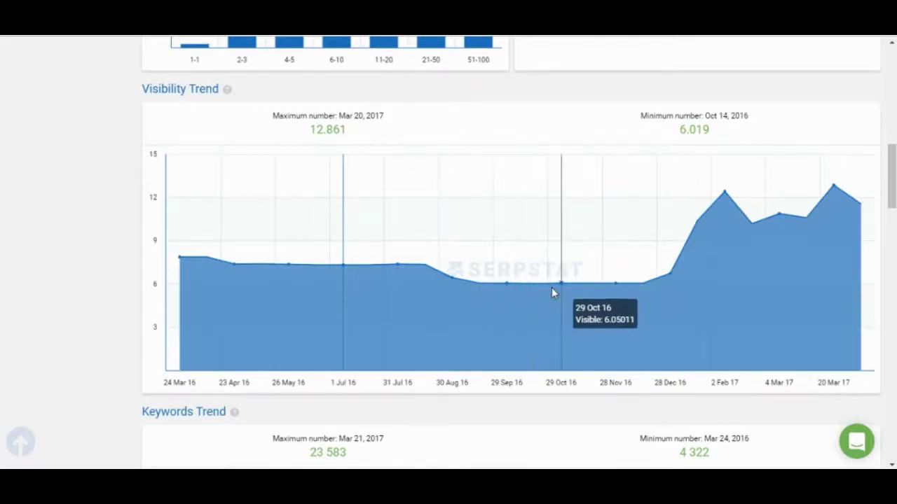
pyautogui.scroll(-5, 551, 287)
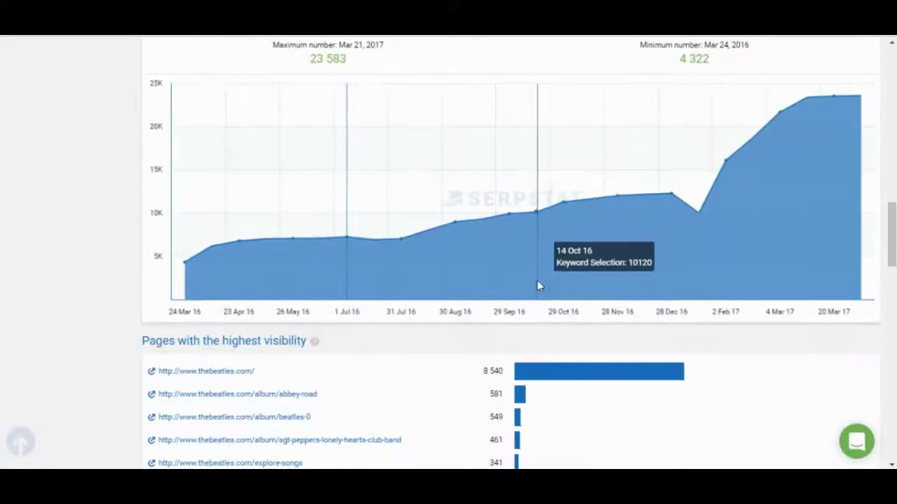
pyautogui.scroll(-5, 605, 274)
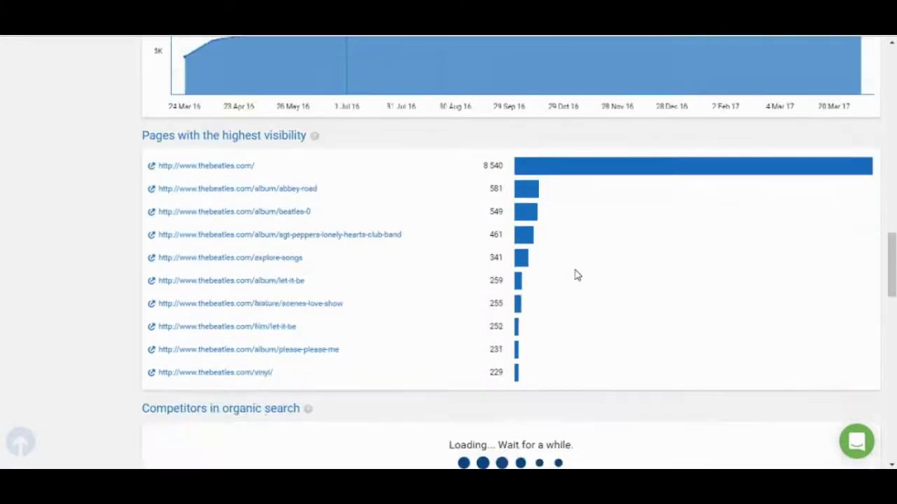
pyautogui.scroll(-3, 493, 272)
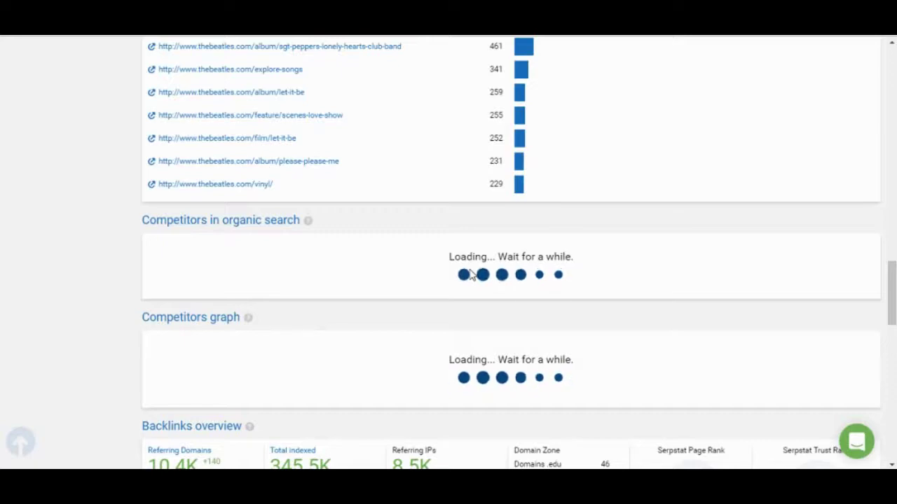
pyautogui.scroll(-5, 471, 275)
pyautogui.scroll(-5, 470, 275)
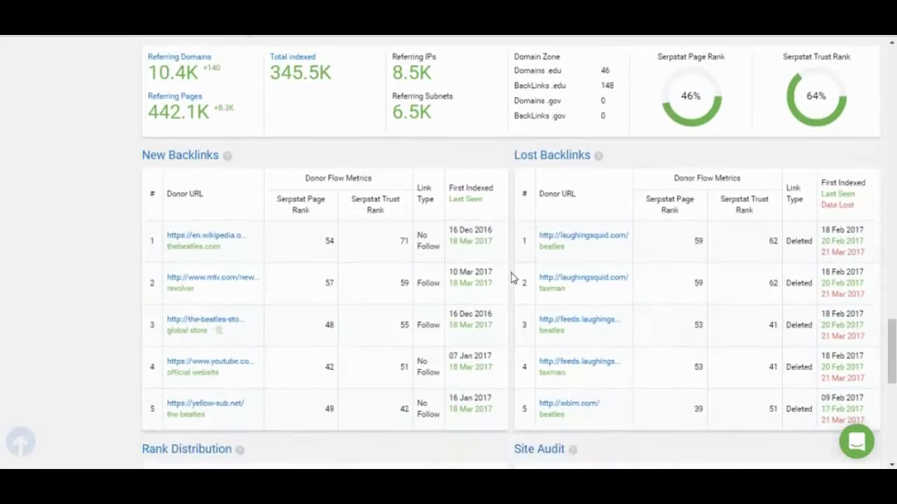
pyautogui.scroll(-3, 511, 278)
pyautogui.scroll(20, 511, 276)
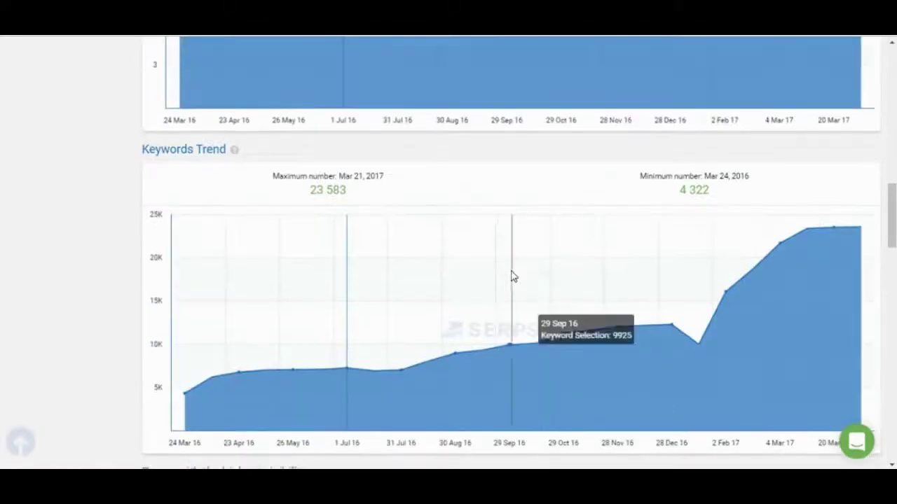
pyautogui.scroll(5, 504, 274)
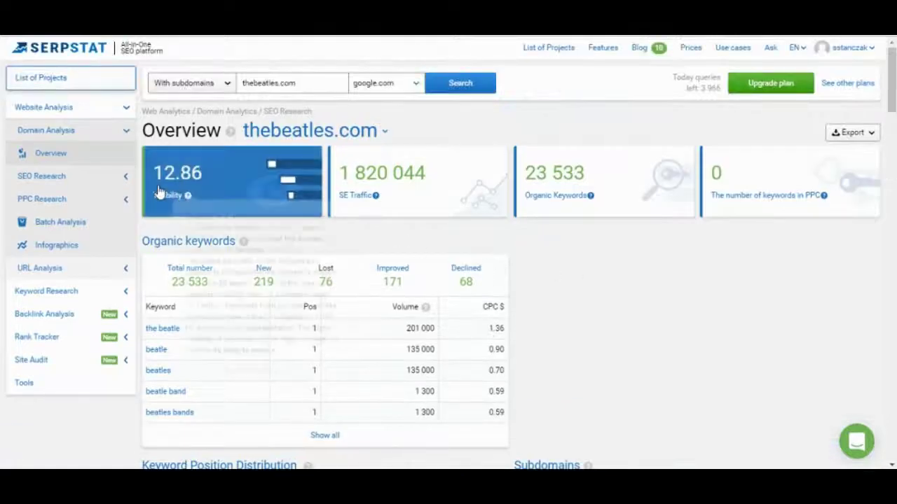
# Step: Open the SEO Research Positions report for thebeatles.com and switch it to the UK Google results
pyautogui.click(129, 181)
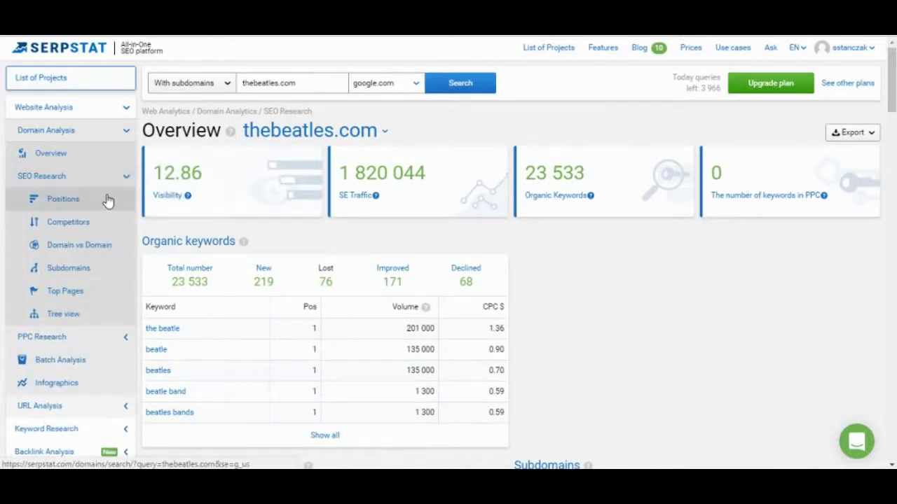
pyautogui.click(107, 200)
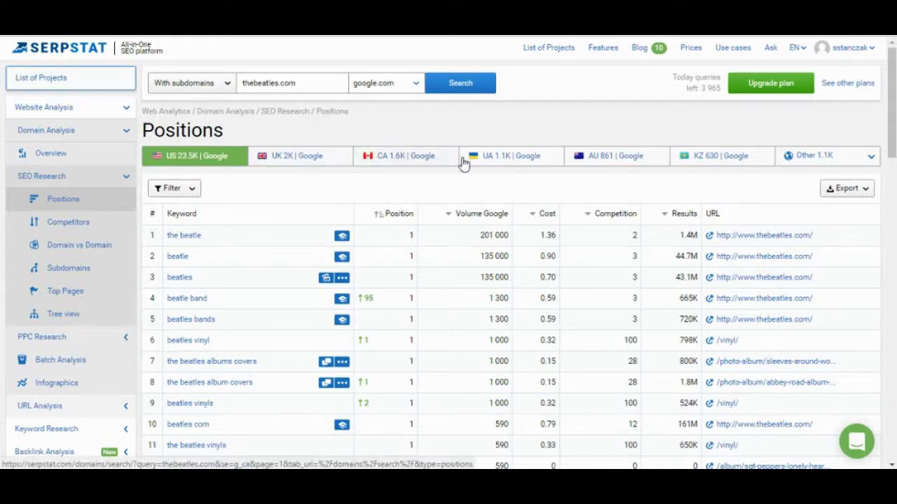
pyautogui.click(323, 162)
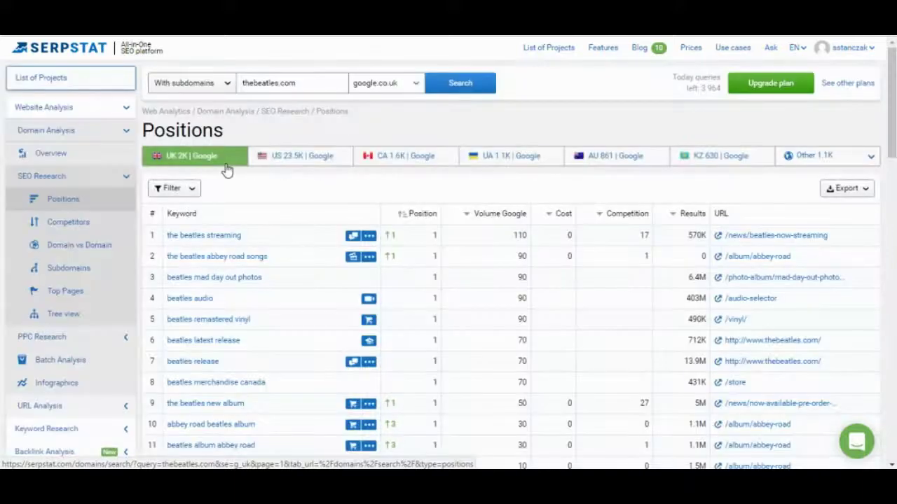
# Step: Filter the UK positions to keywords with a Google Adwords search volume between 100 and 1 000 000
pyautogui.click(186, 190)
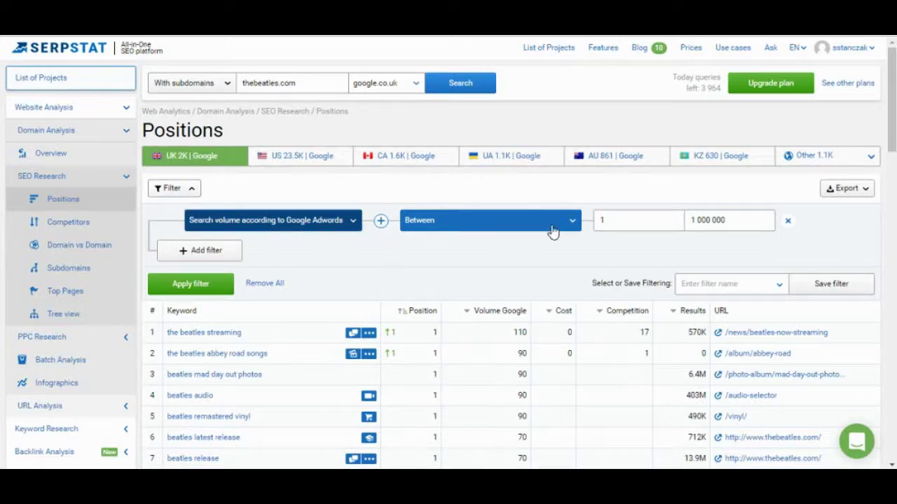
pyautogui.click(608, 219)
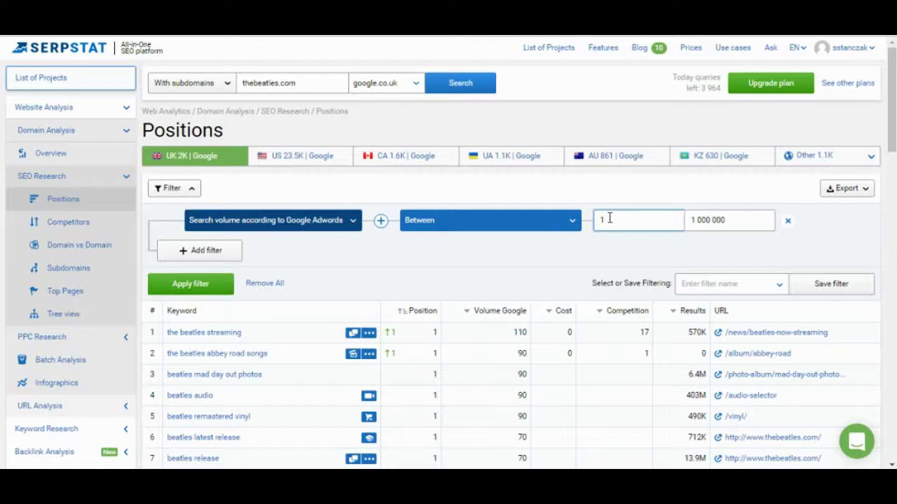
pyautogui.write('00')
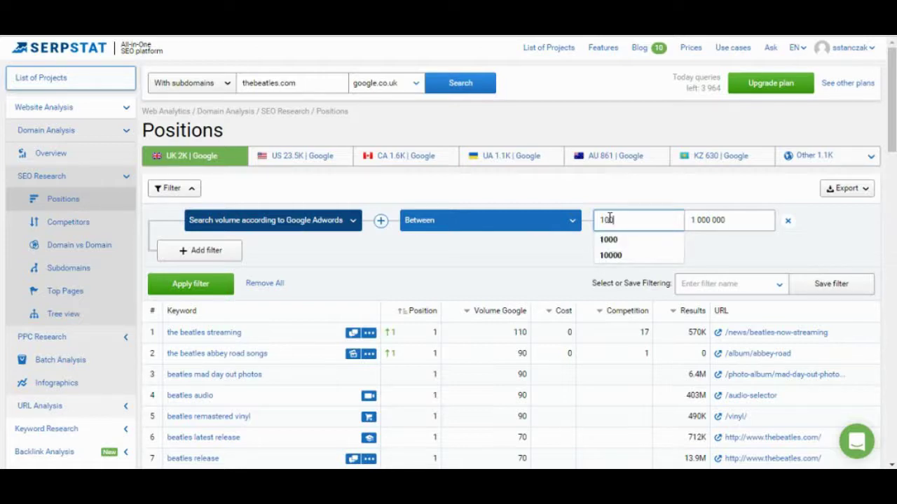
pyautogui.press('Return')
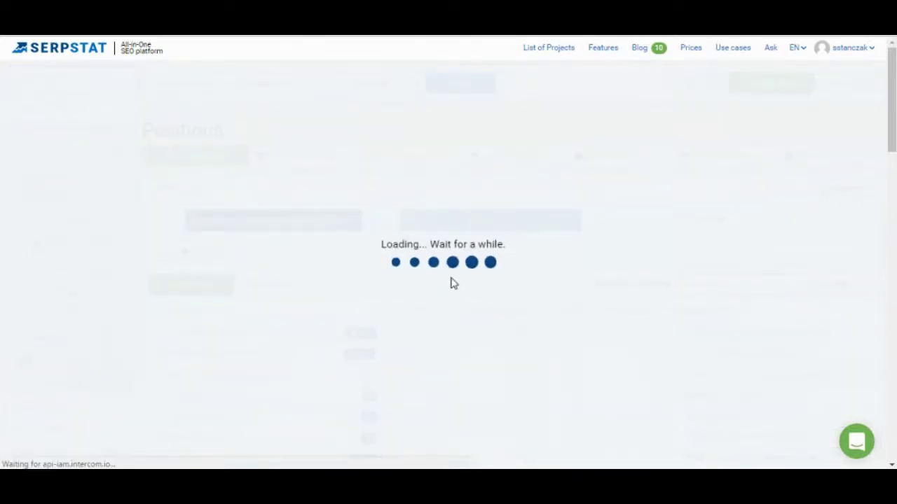
# Step: Examine the filtered UK keyword positions and switch the report to the US Google results
pyautogui.scroll(-4, 450, 283)
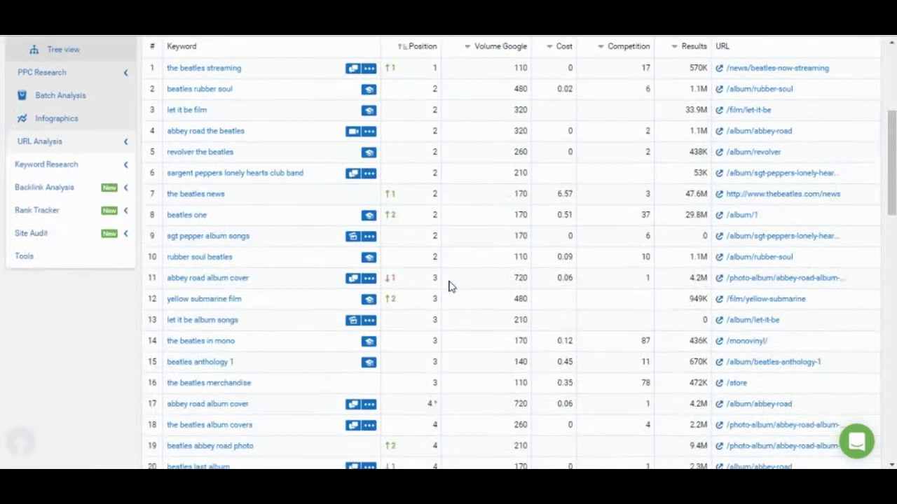
pyautogui.scroll(-2, 450, 284)
pyautogui.scroll(4, 451, 284)
pyautogui.scroll(2, 450, 284)
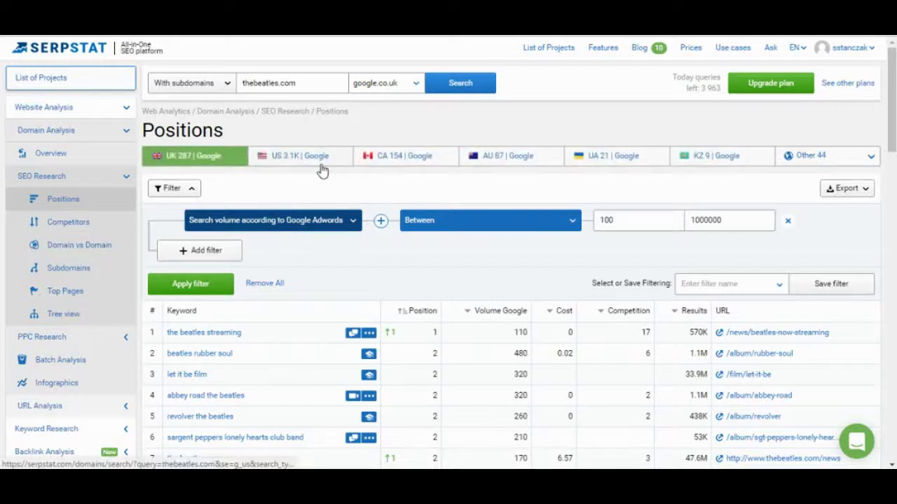
pyautogui.click(322, 166)
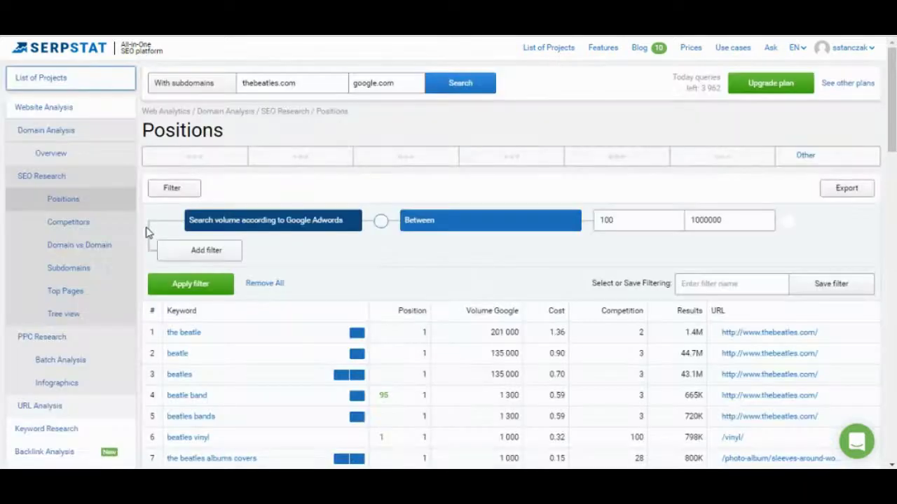
# Step: Open the Competitors report and examine the competing domains with their common keywords, missing keywords, relevance and visibility
pyautogui.click(94, 227)
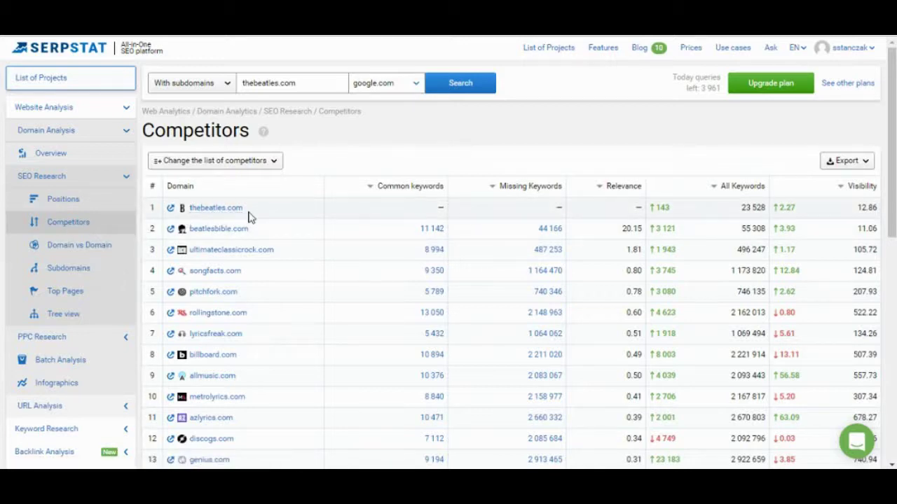
pyautogui.scroll(-3, 284, 222)
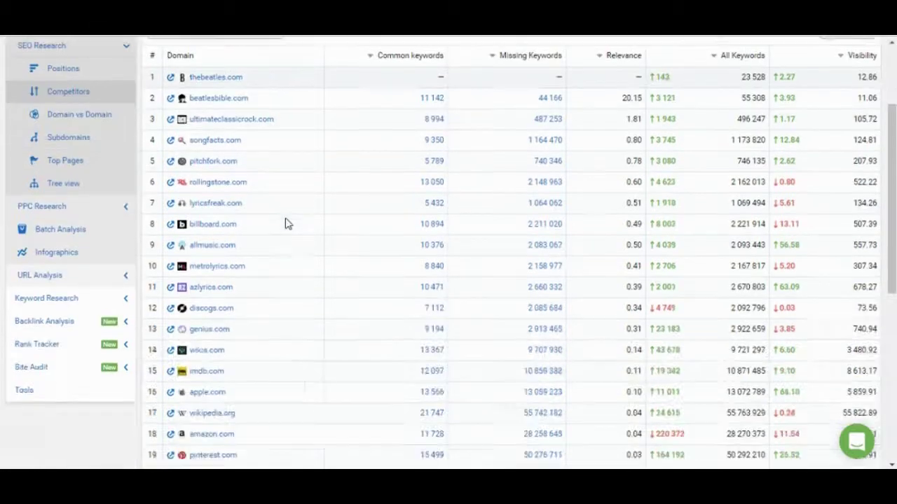
pyautogui.scroll(3, 284, 222)
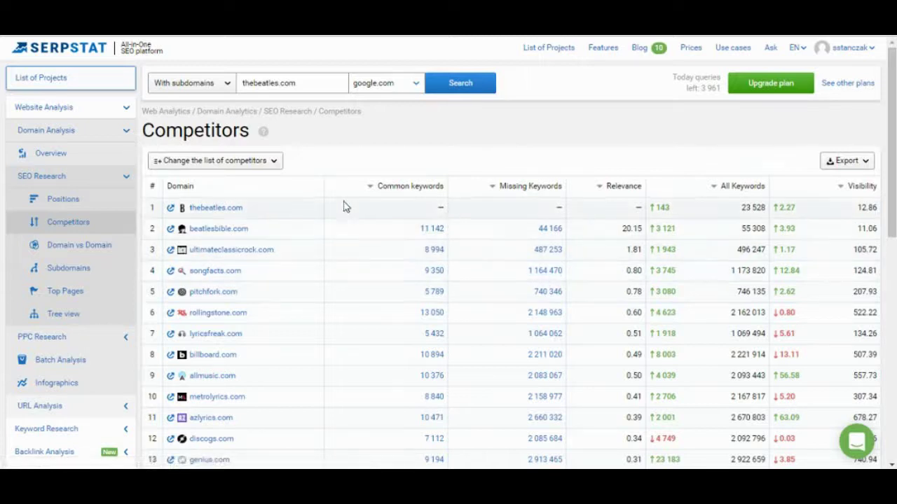
# Step: Try changing the apple.com entry to xyz.com in the list of competitors, and collapse the list without applying it
pyautogui.click(277, 163)
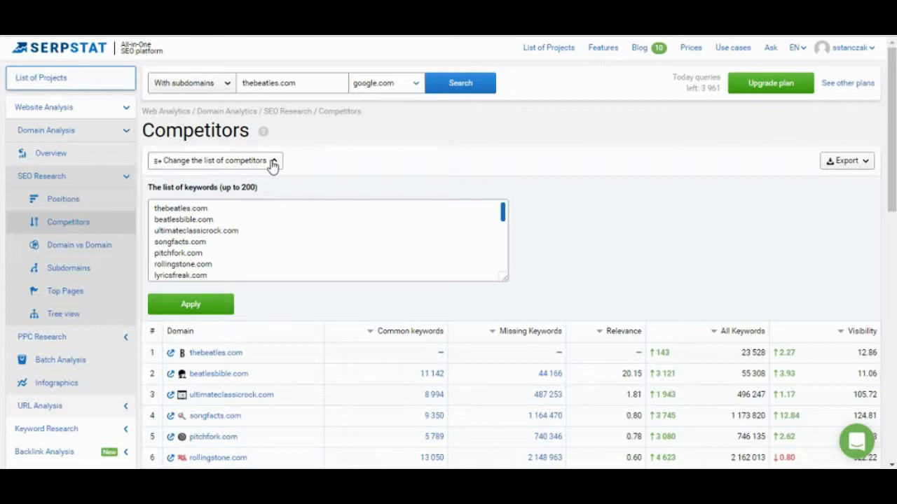
pyautogui.click(259, 247)
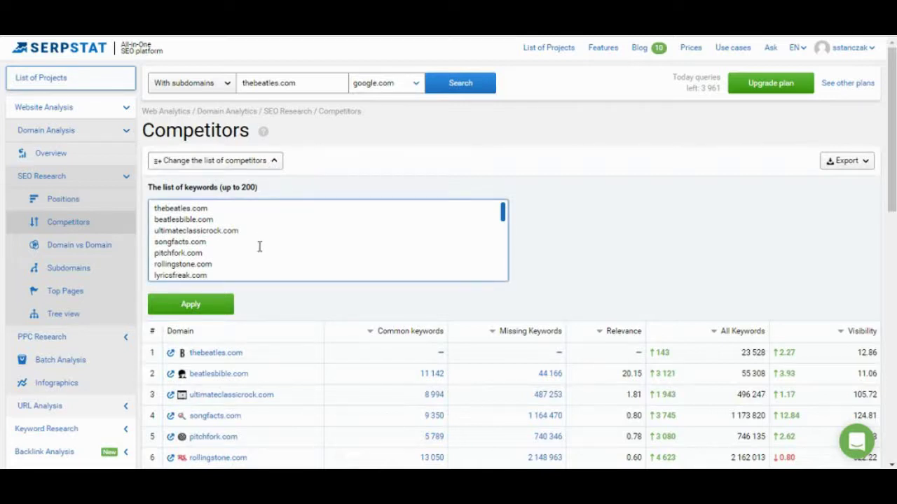
pyautogui.scroll(-3, 259, 246)
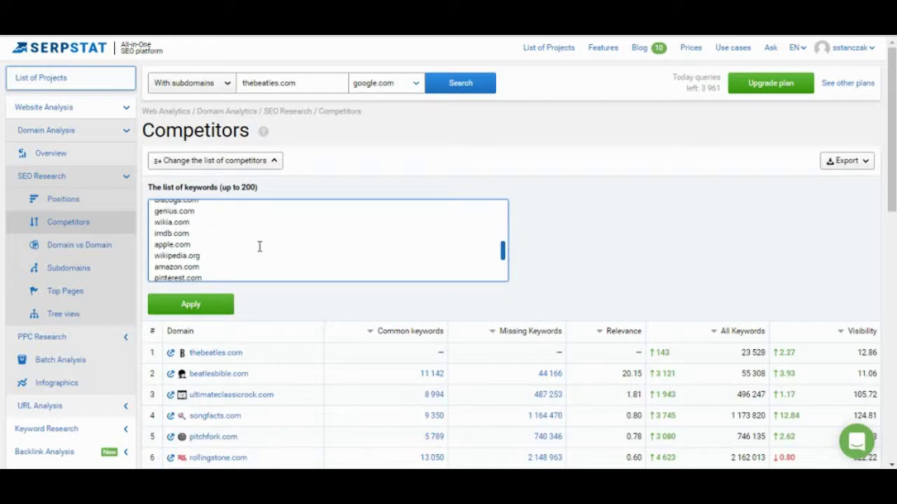
pyautogui.click(222, 244)
pyautogui.press('BackSpace')
pyautogui.press('BackSpace')
pyautogui.press('BackSpace')
pyautogui.press('BackSpace')
pyautogui.press('BackSpace')
pyautogui.press('BackSpace')
pyautogui.press('BackSpace')
pyautogui.write('xyz.com')
pyautogui.click(234, 162)
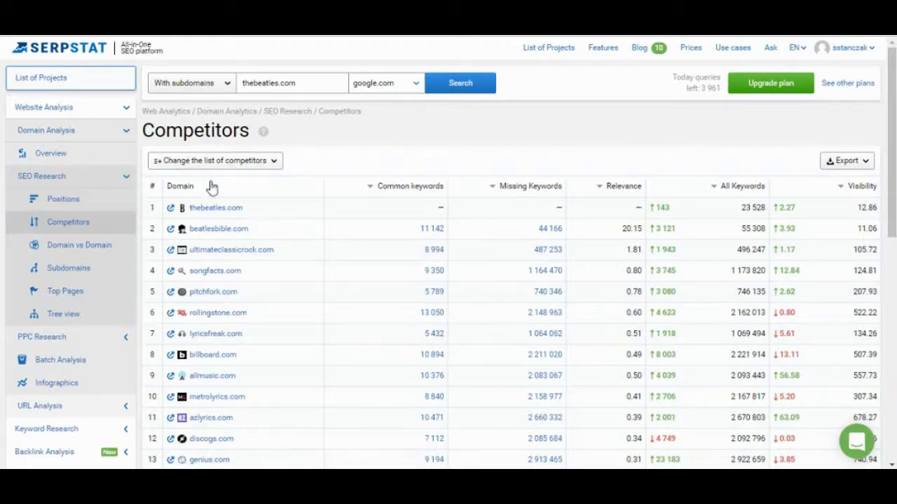
# Step: Compare thebeatles.com with the suggested competitors beatlesbible.com and discogs.com in the Domain vs Domain report
pyautogui.click(106, 252)
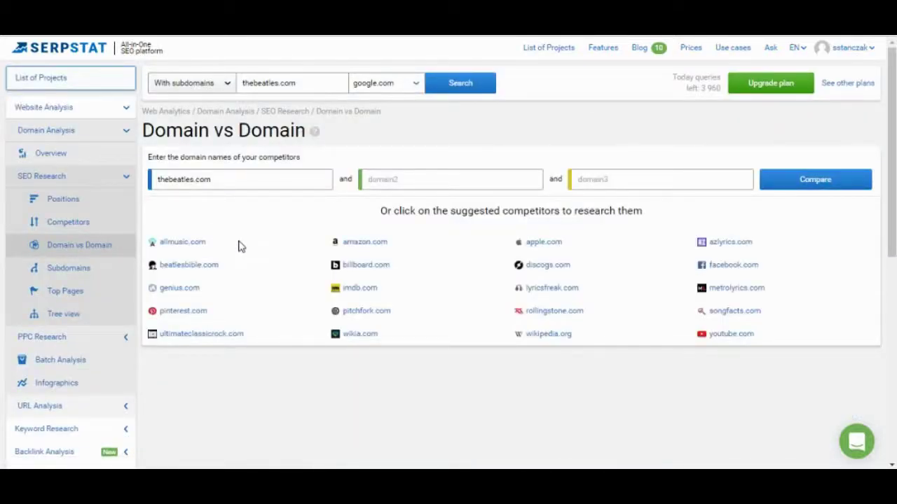
pyautogui.click(244, 177)
pyautogui.click(189, 265)
pyautogui.click(532, 266)
pyautogui.click(785, 179)
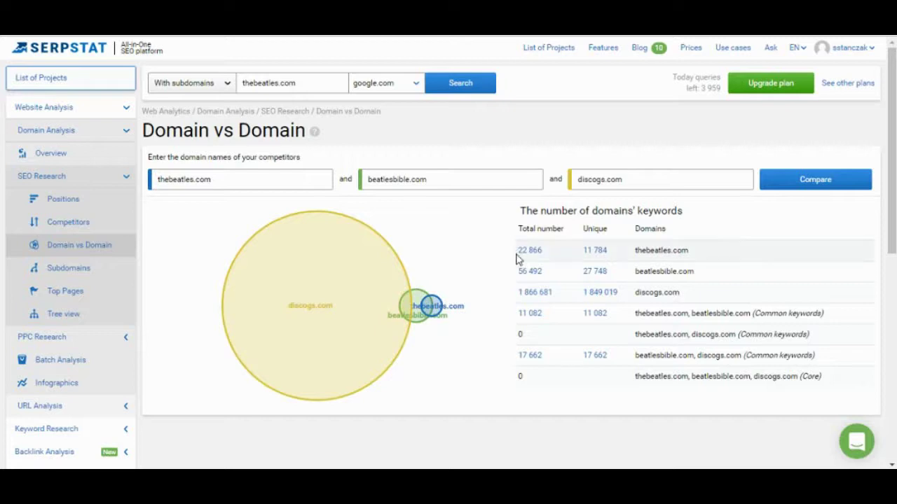
# Step: List the unique keywords of thebeatles.com in the comparison and examine their positions, volume, CPC and competition
pyautogui.scroll(-5, 494, 288)
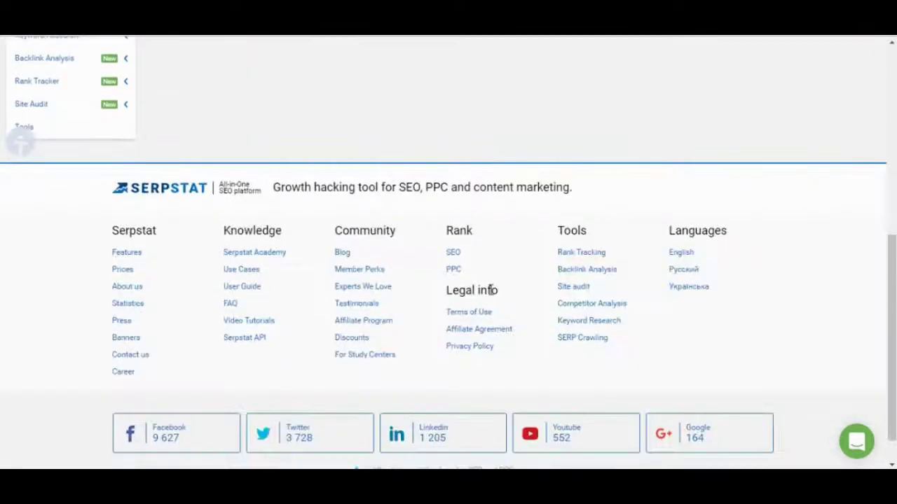
pyautogui.scroll(4, 494, 290)
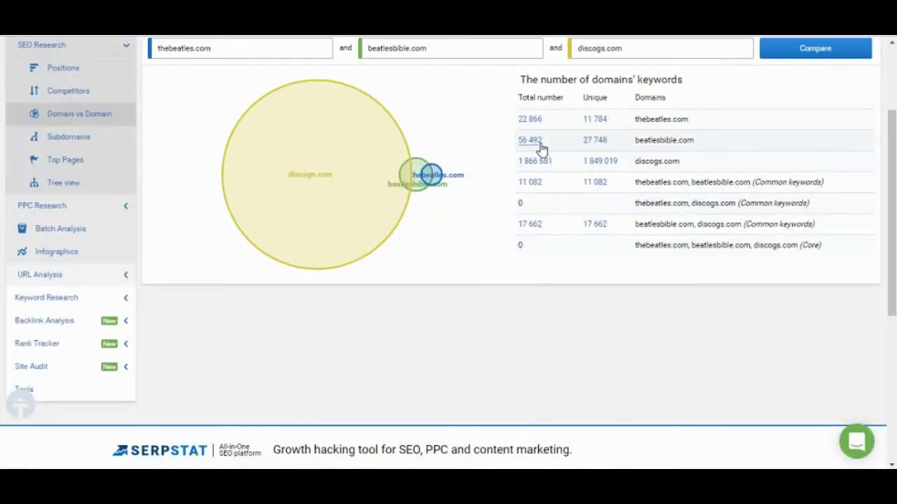
pyautogui.click(587, 121)
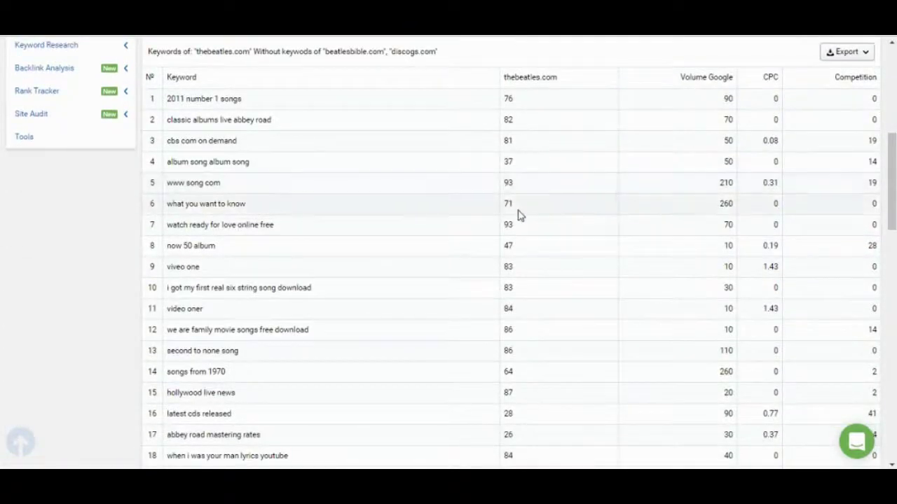
pyautogui.scroll(4, 518, 215)
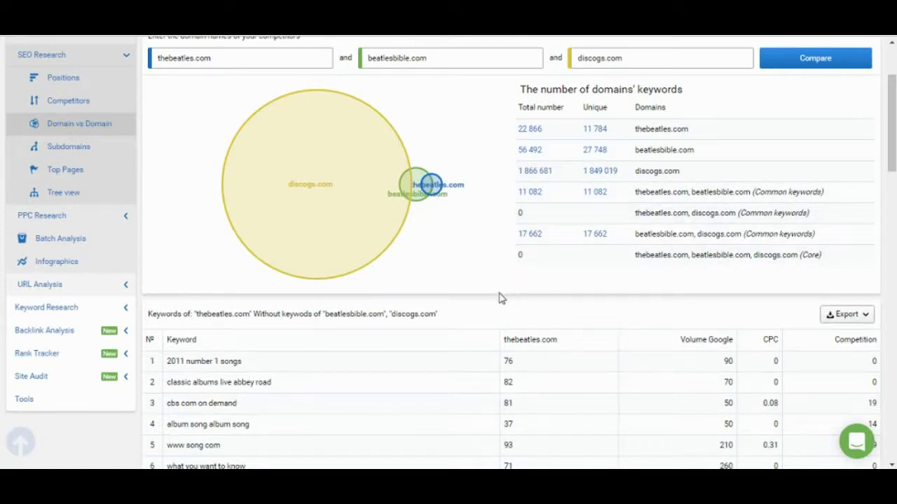
pyautogui.scroll(-3, 481, 322)
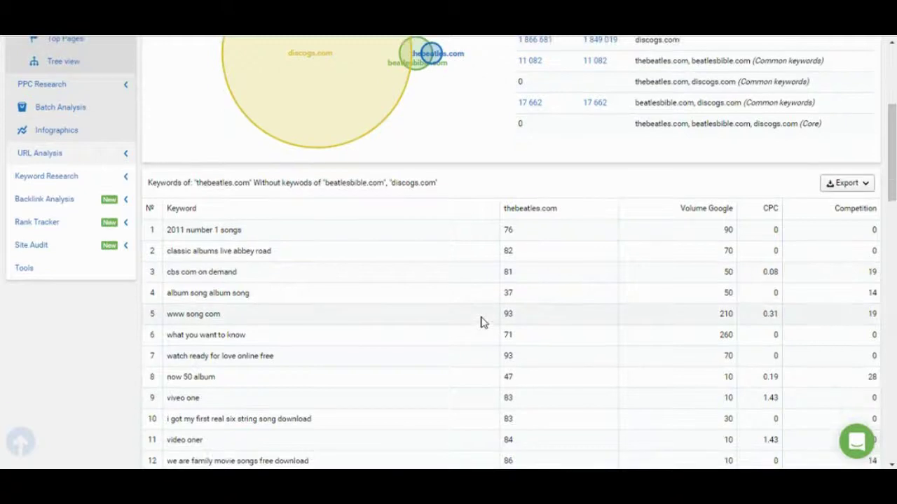
pyautogui.scroll(-1, 277, 362)
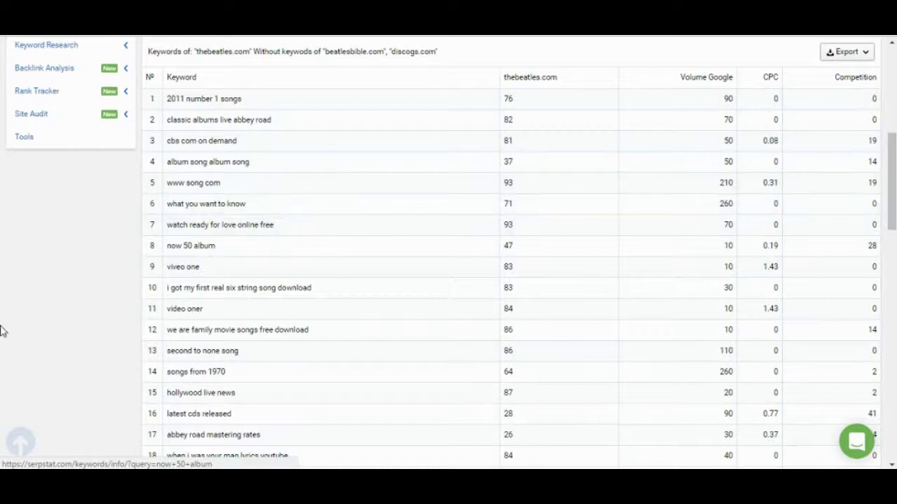
pyautogui.scroll(5, 6, 340)
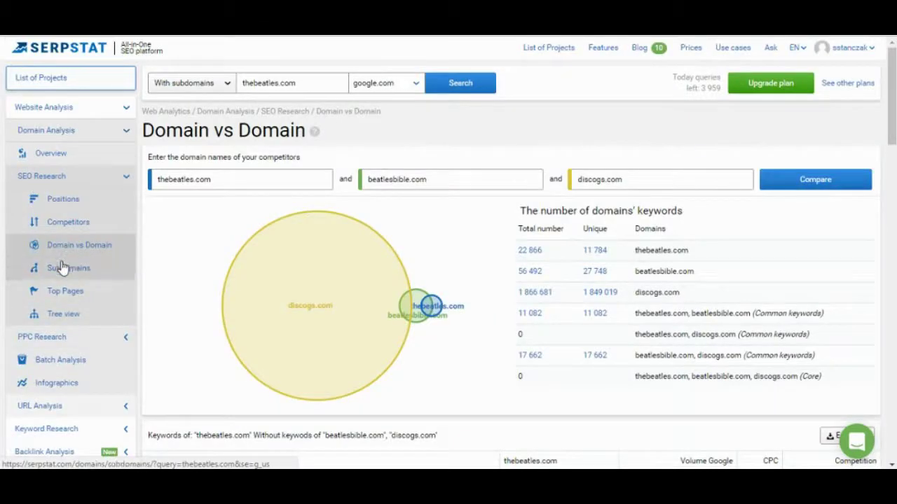
# Step: Open the Top Pages report and sort its pages by FB shares in descending order
pyautogui.click(101, 288)
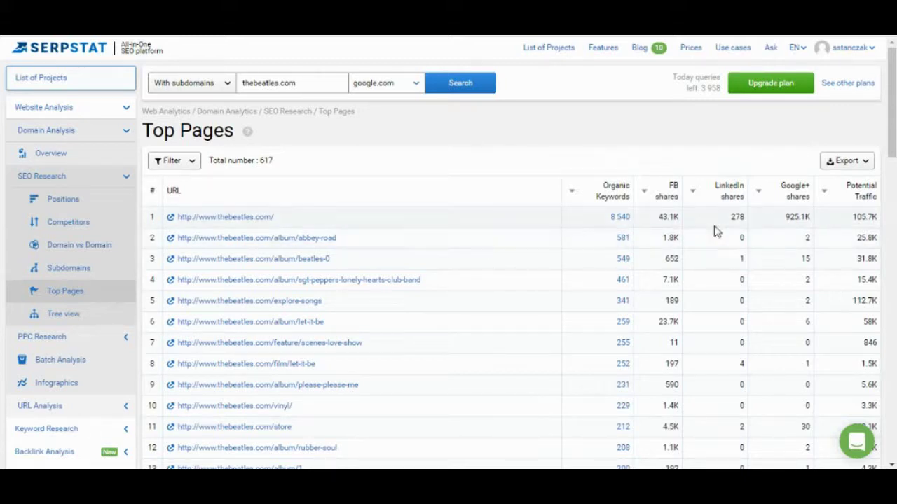
pyautogui.click(647, 195)
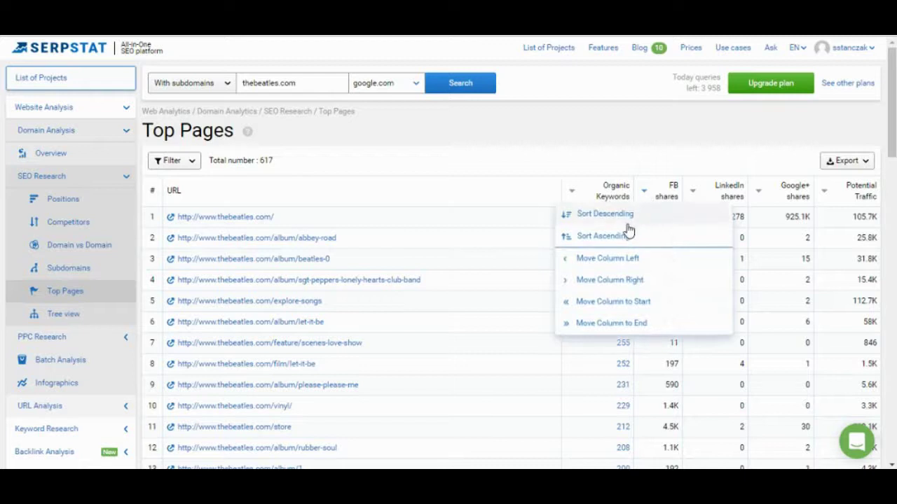
pyautogui.click(626, 217)
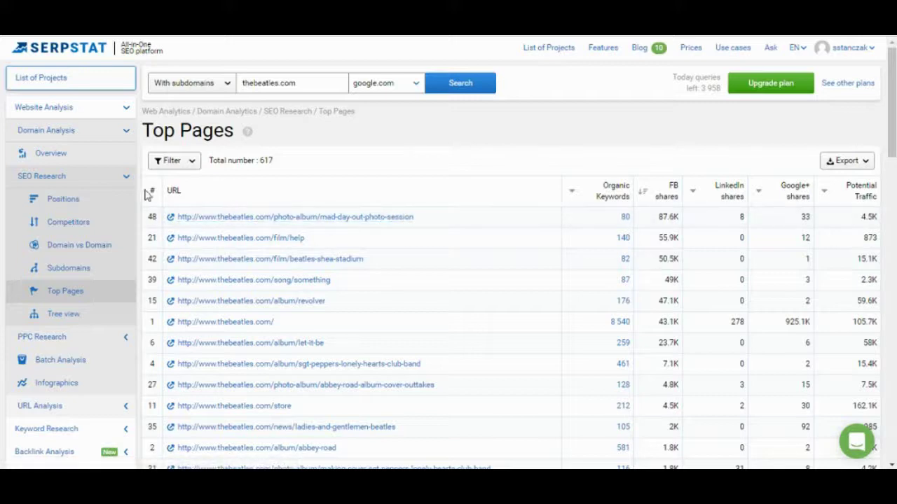
# Step: Open the Tree view report, examine the keywords grouped by page URL, and try to open results page 458
pyautogui.click(66, 314)
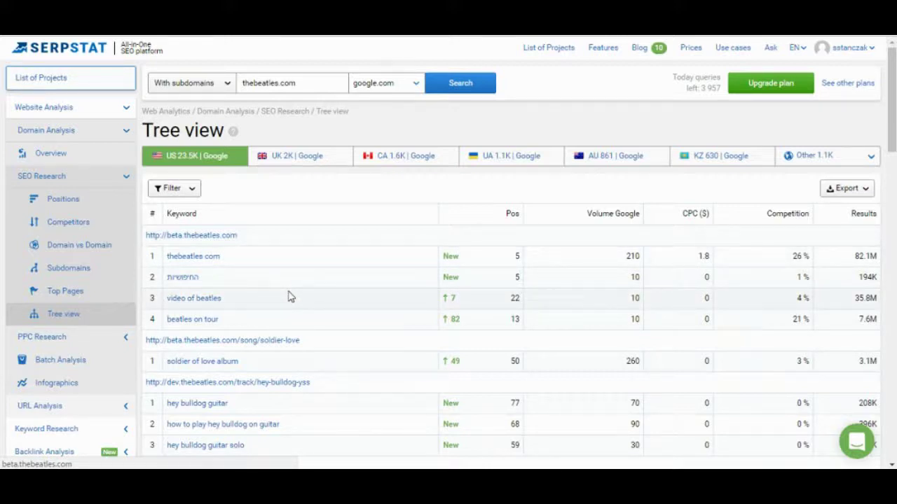
pyautogui.scroll(-2, 289, 296)
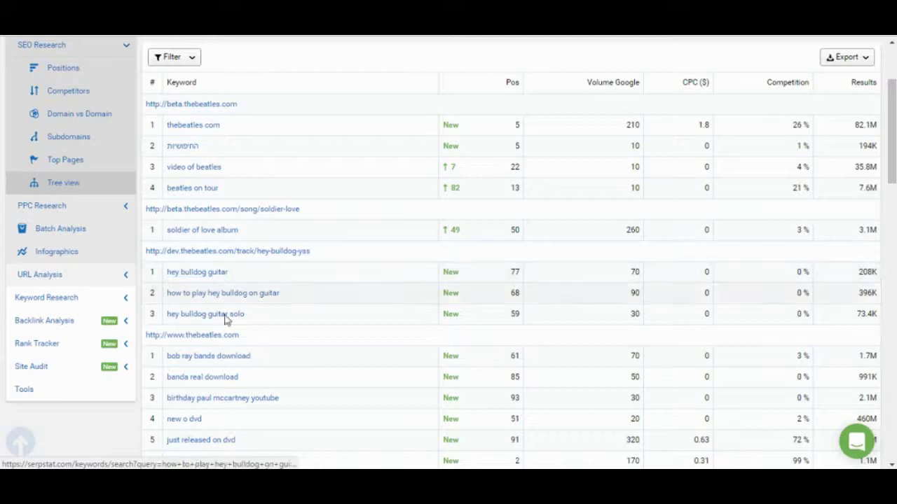
pyautogui.scroll(-2, 271, 235)
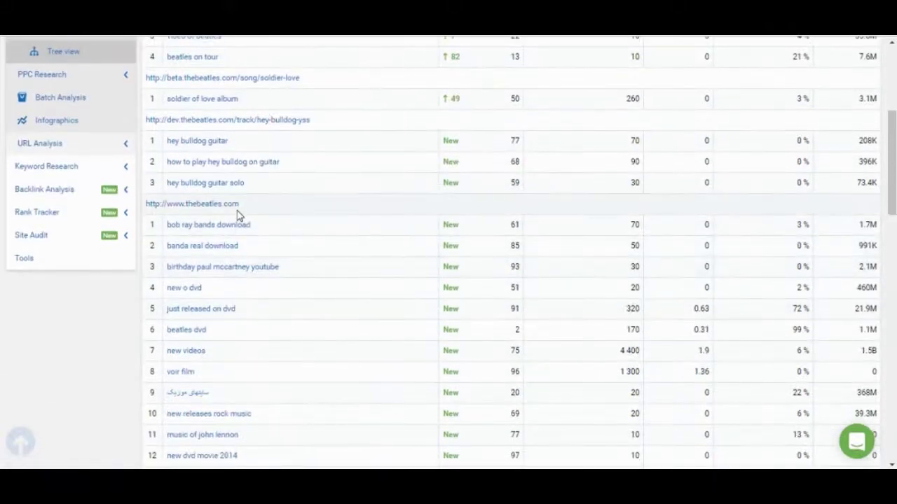
pyautogui.scroll(-2, 238, 216)
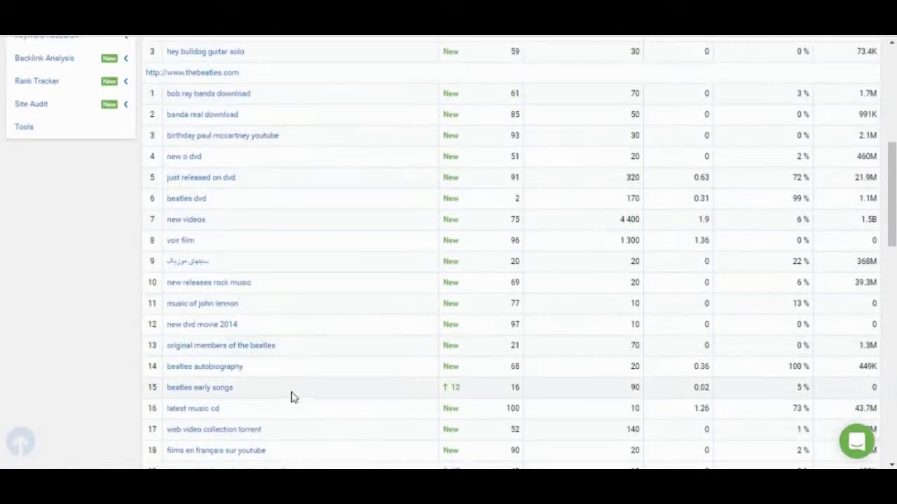
pyautogui.scroll(-1, 292, 378)
pyautogui.scroll(-8, 293, 360)
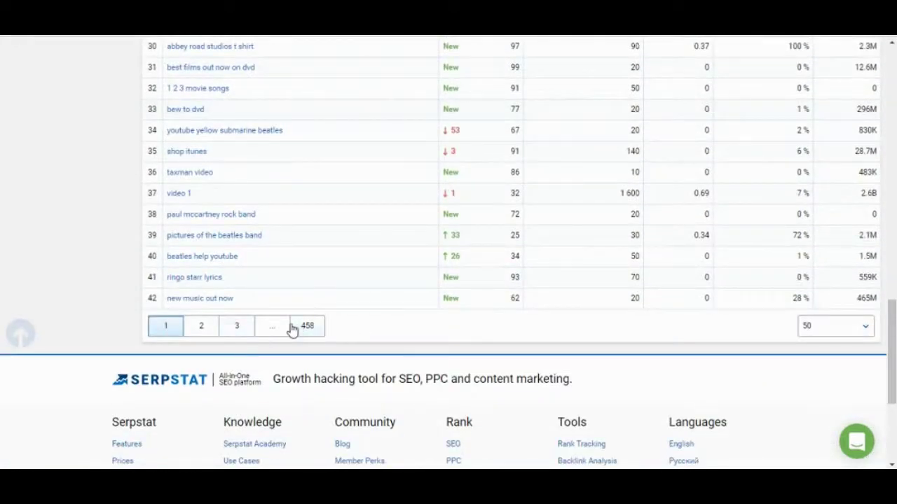
pyautogui.click(318, 328)
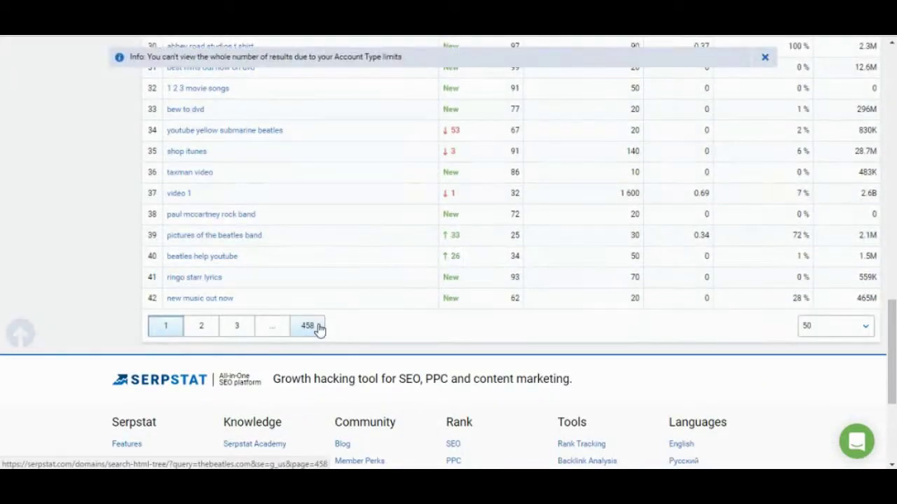
# Step: Try again to open results page 458 of the Tree view report and dismiss the account limit notices
pyautogui.click(313, 329)
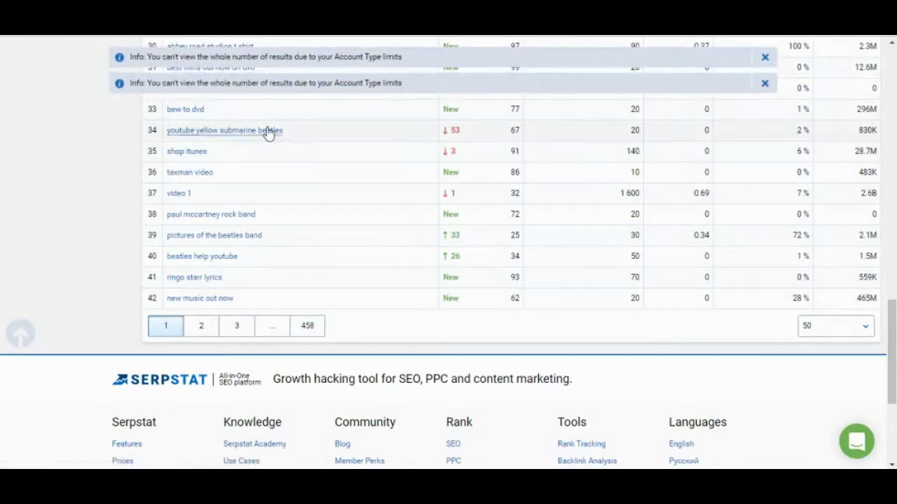
pyautogui.click(763, 84)
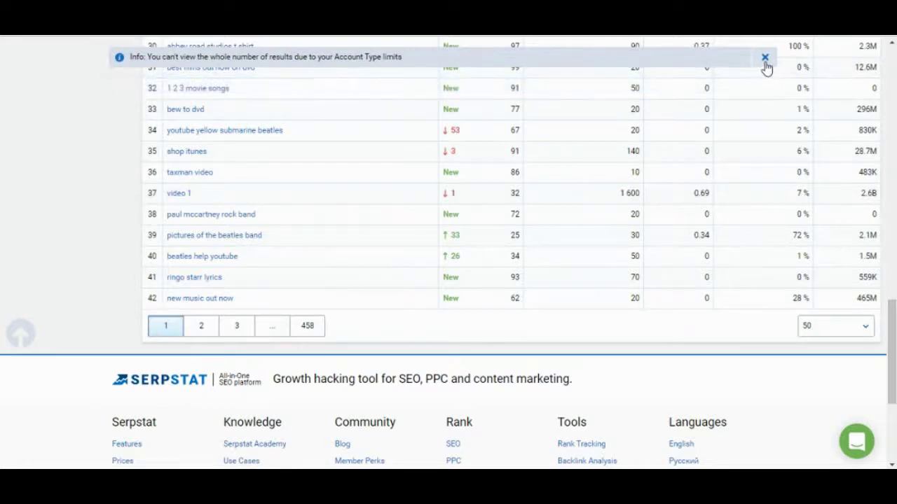
pyautogui.click(765, 59)
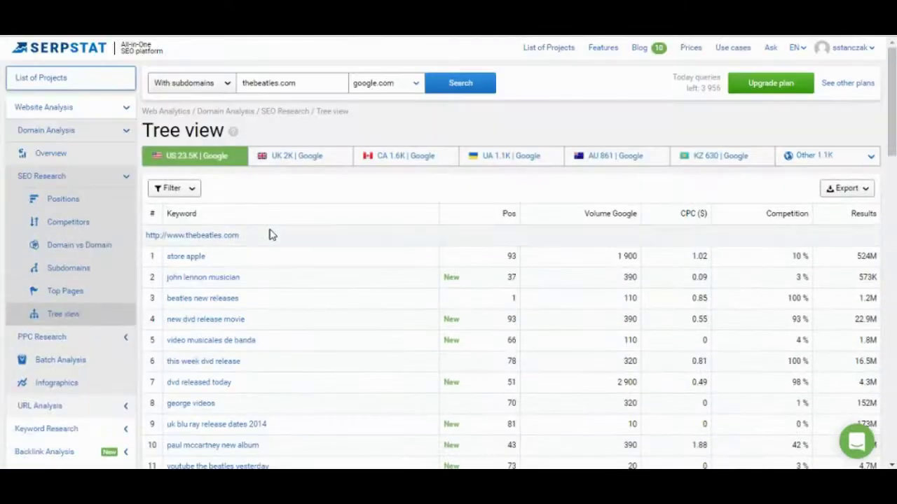
# Step: Examine the keywords on results page 3 of the Tree view report for thebeatles.com
pyautogui.scroll(-8, 272, 234)
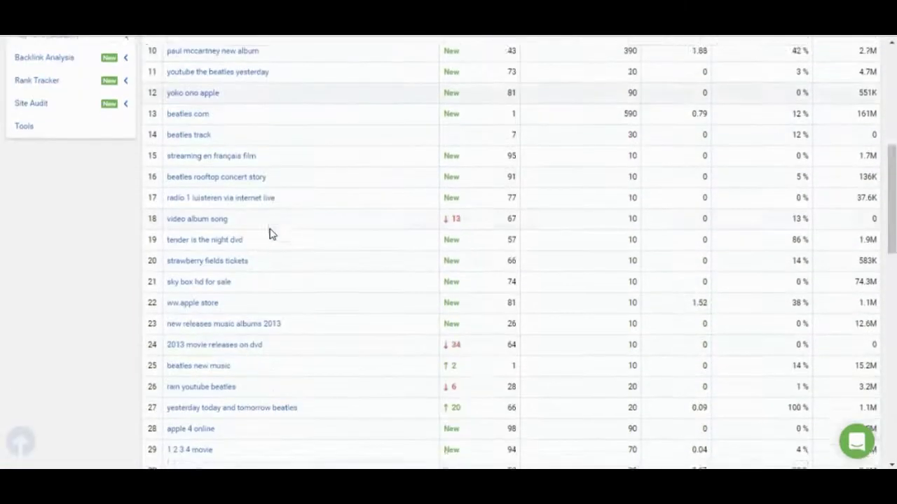
pyautogui.scroll(-5, 272, 235)
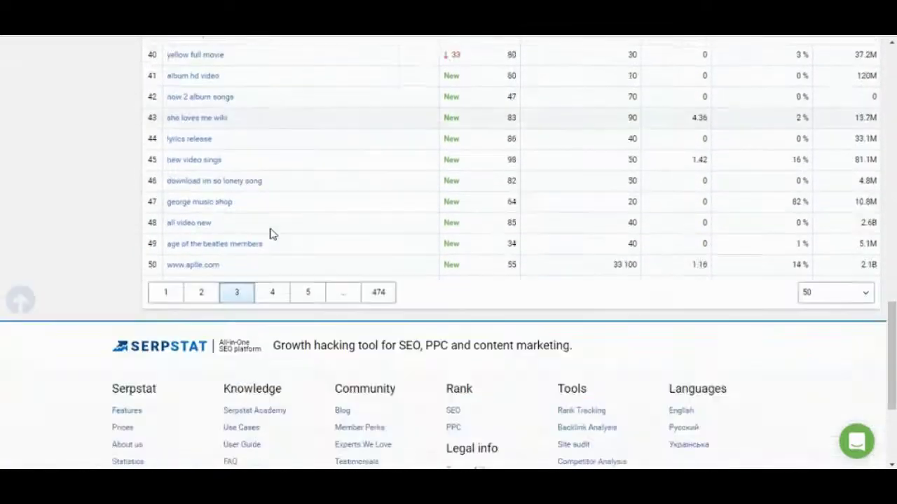
pyautogui.scroll(3, 272, 234)
pyautogui.scroll(10, 272, 235)
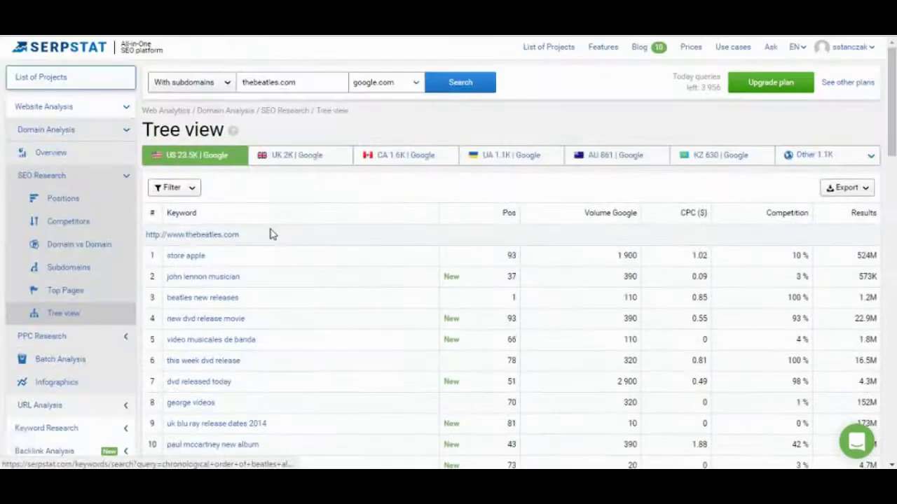
# Step: Open the PPC Research Keywords report for thebeatles.com
pyautogui.click(127, 176)
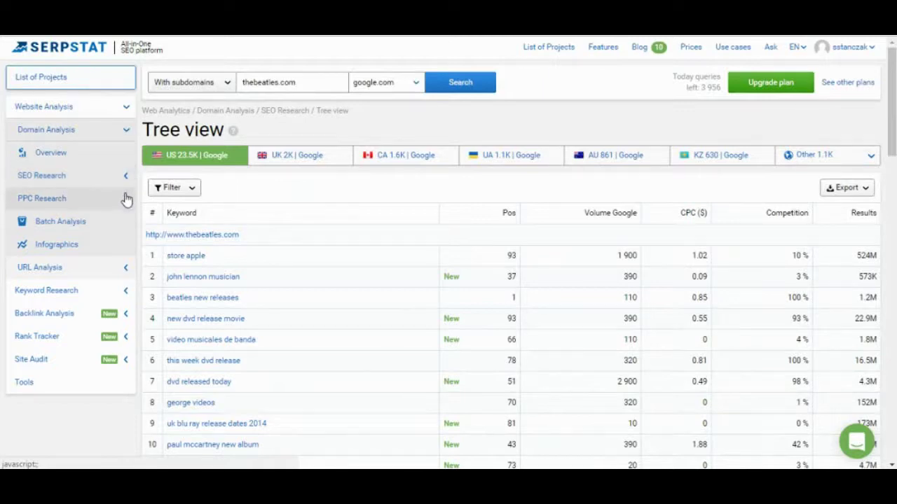
pyautogui.click(126, 200)
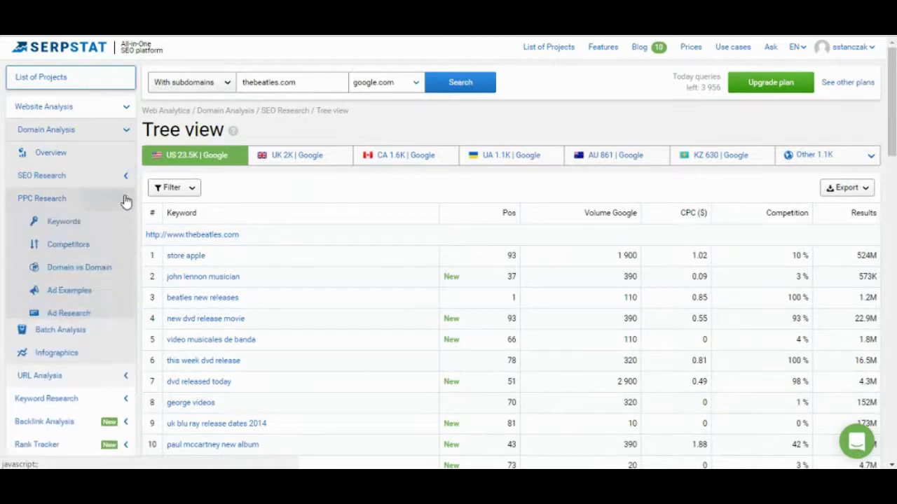
pyautogui.click(81, 231)
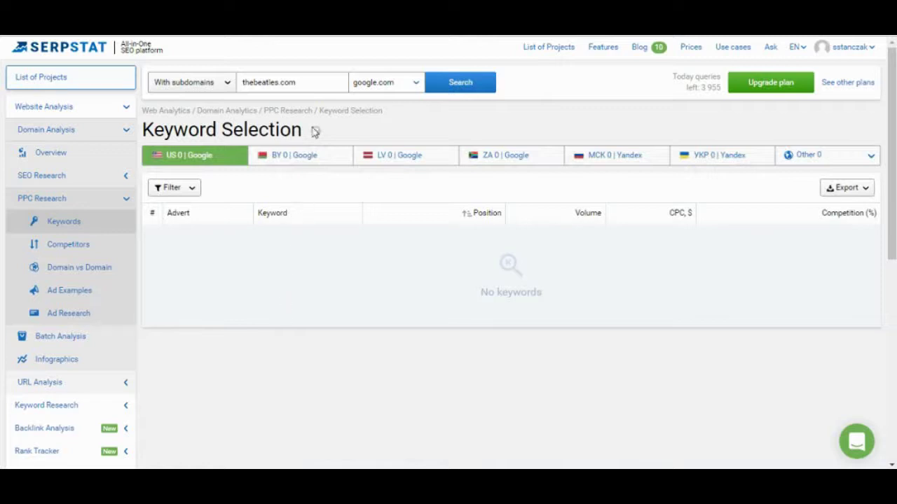
# Step: Run the PPC Keywords report for rollingstone.com and examine its adverts with their keywords, positions, volume, CPC and competition
pyautogui.doubleClick(300, 84)
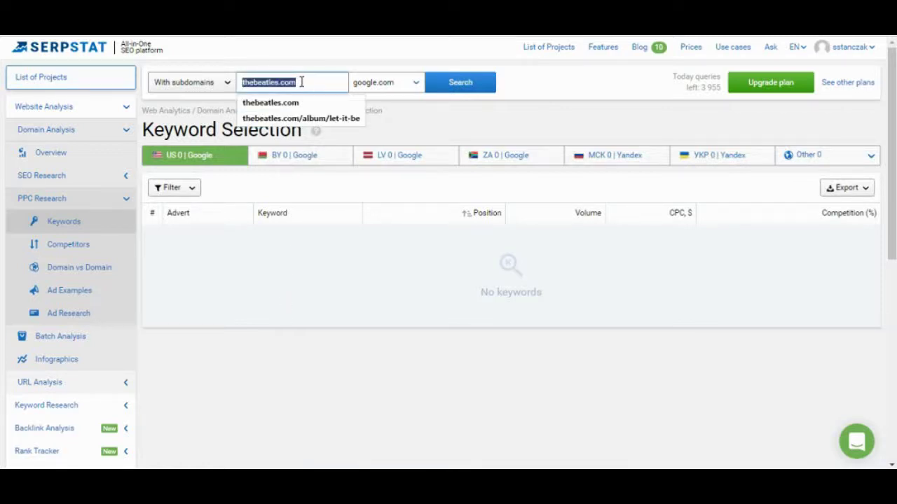
pyautogui.write('roll')
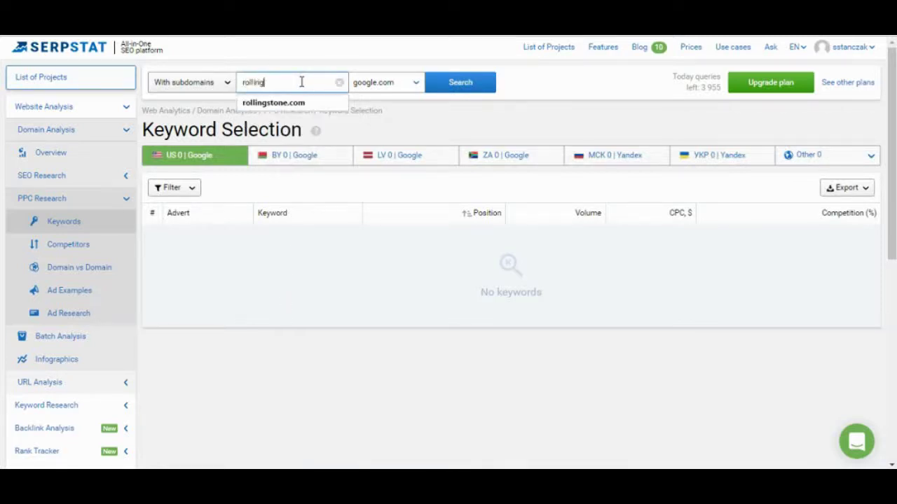
pyautogui.write('ing')
pyautogui.press('Down')
pyautogui.press('Return')
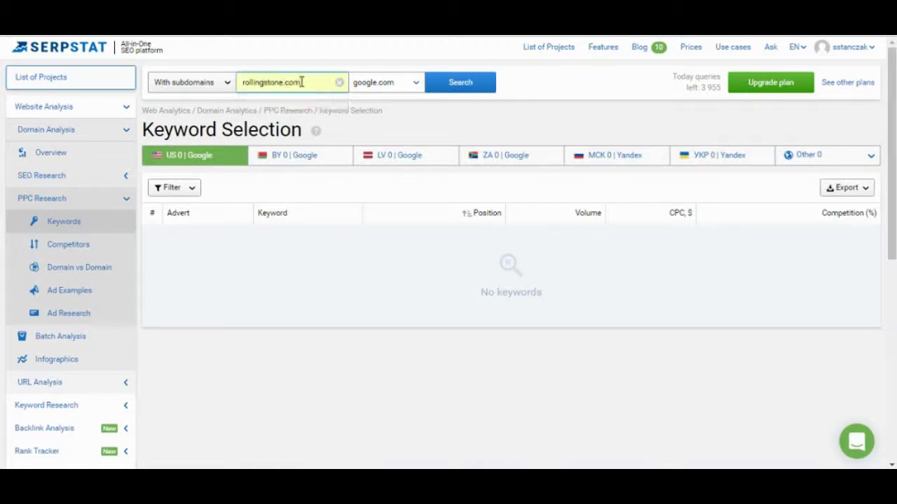
pyautogui.click(442, 83)
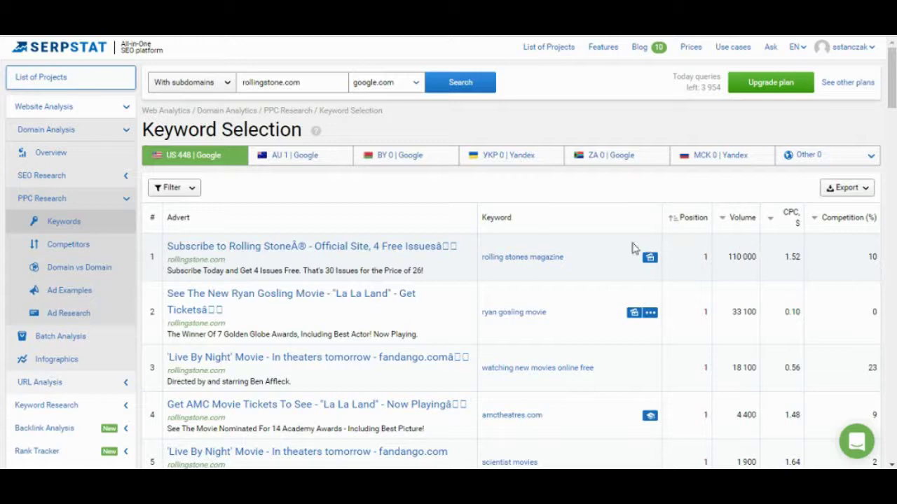
pyautogui.scroll(-5, 512, 257)
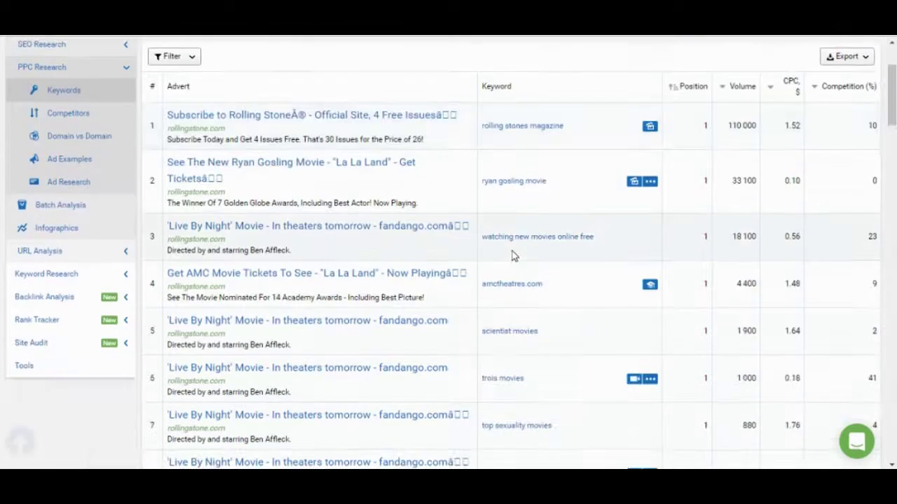
pyautogui.scroll(5, 512, 256)
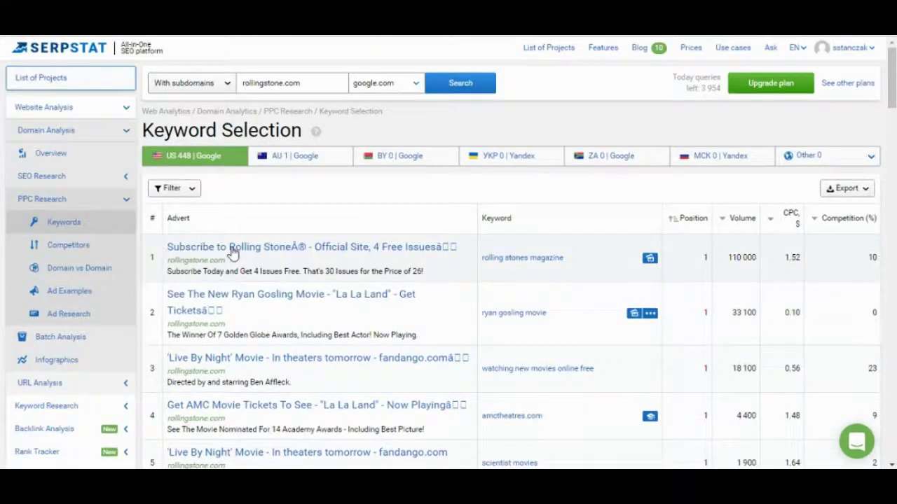
# Step: Compare rollingstone.com with the suggested competitors amazon.com and yidio.com in the PPC Research Domain vs Domain report
pyautogui.click(106, 268)
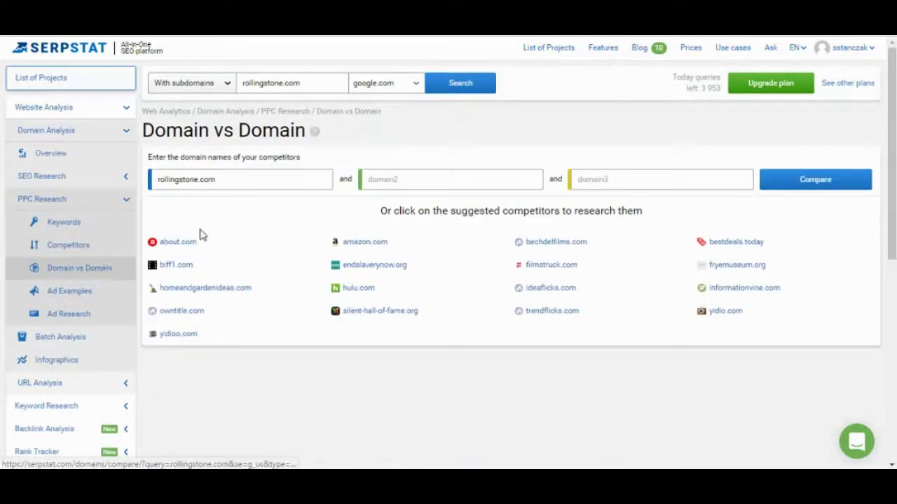
pyautogui.click(267, 184)
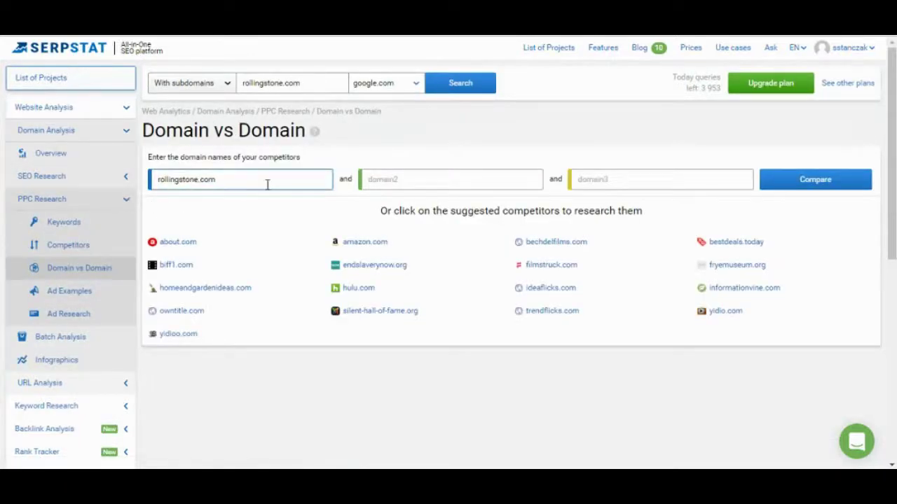
pyautogui.click(364, 245)
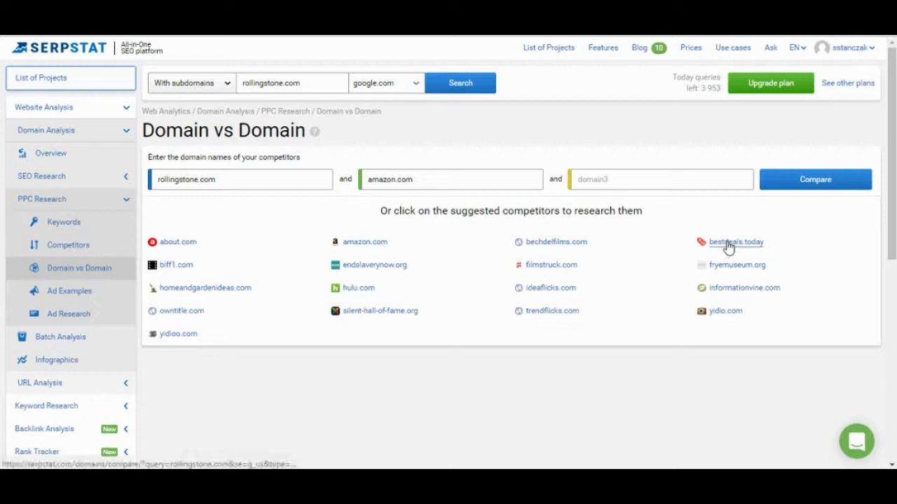
pyautogui.click(726, 312)
pyautogui.click(794, 184)
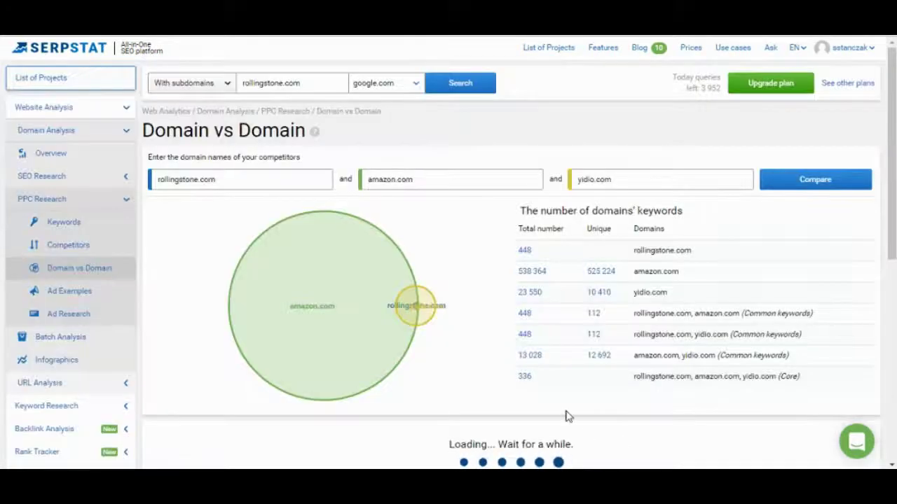
pyautogui.scroll(-2, 525, 391)
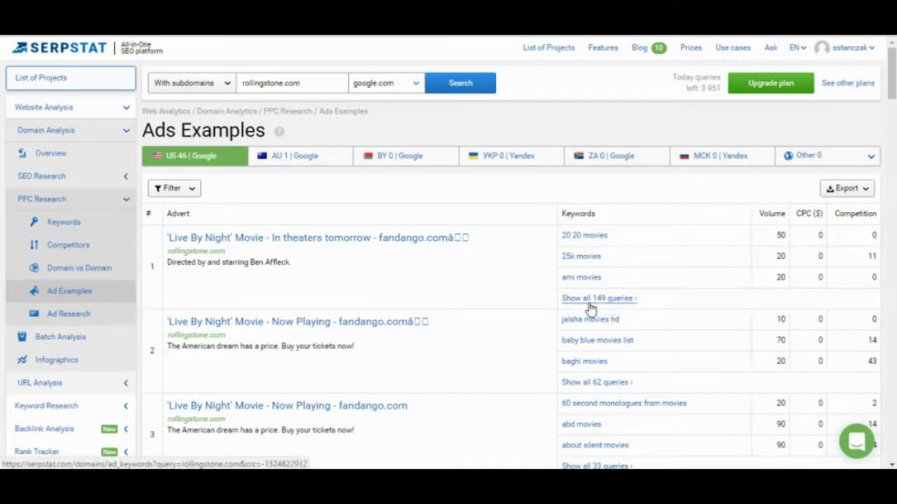
# Step: Examine the Ad Examples report for rollingstone.com, reviewing the adverts and the keywords that trigger them
pyautogui.scroll(-2, 588, 308)
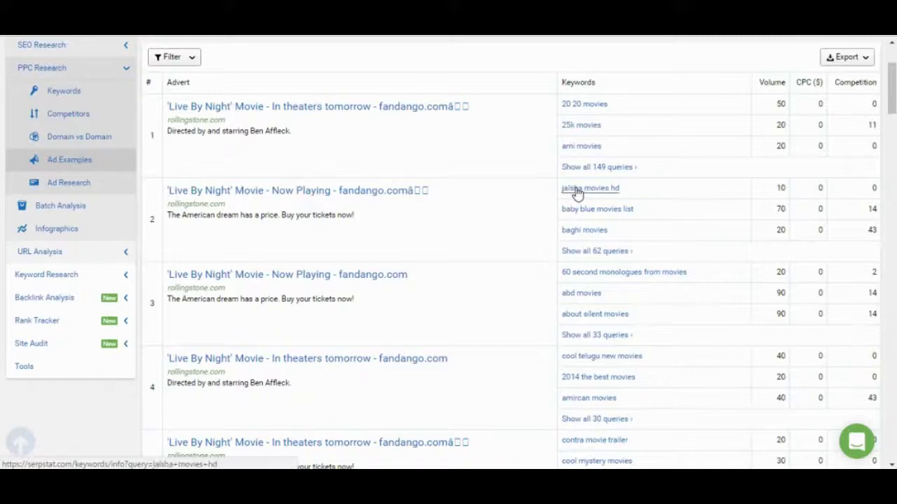
pyautogui.scroll(-6, 551, 202)
pyautogui.scroll(-6, 550, 224)
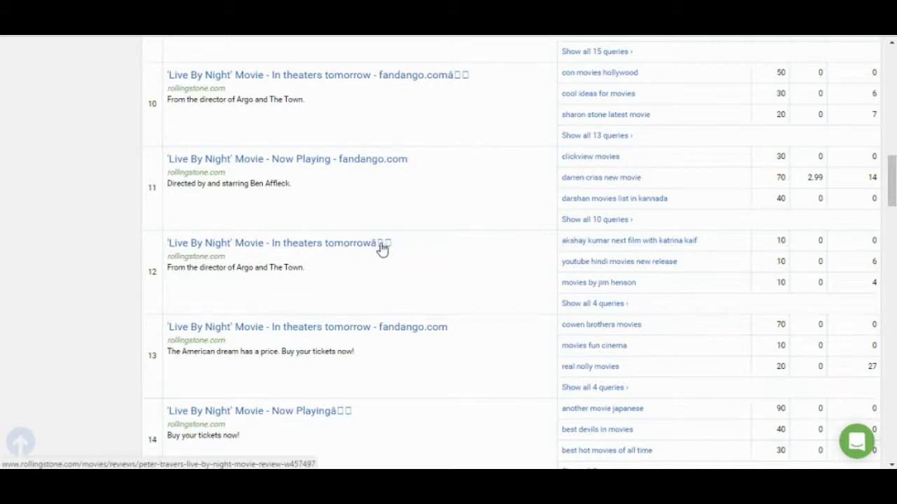
pyautogui.scroll(15, 399, 253)
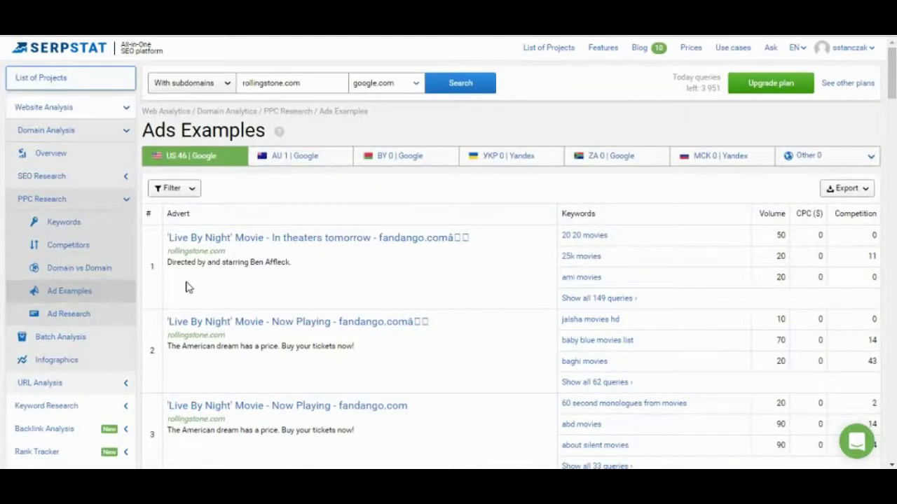
# Step: Examine the rollingstone.com adverts grouped by landing page in the Ad Research report, and open the Batch Analysis tool
pyautogui.click(92, 317)
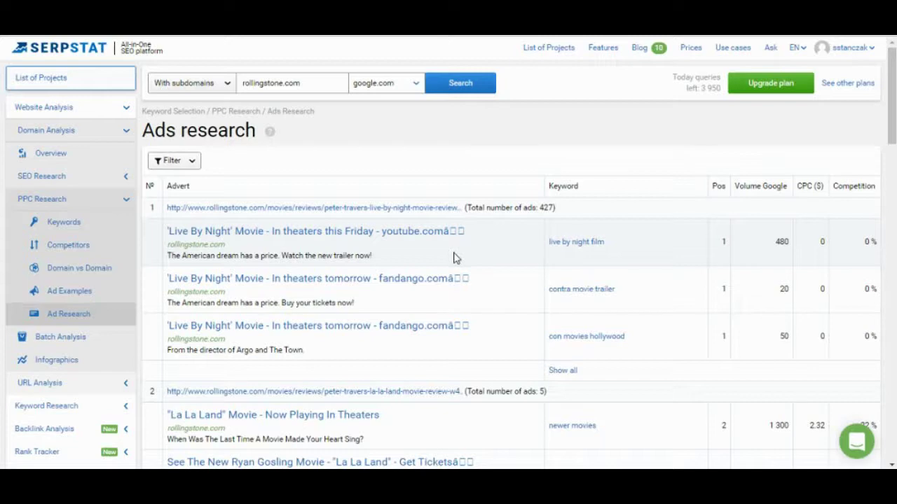
pyautogui.scroll(-2, 506, 261)
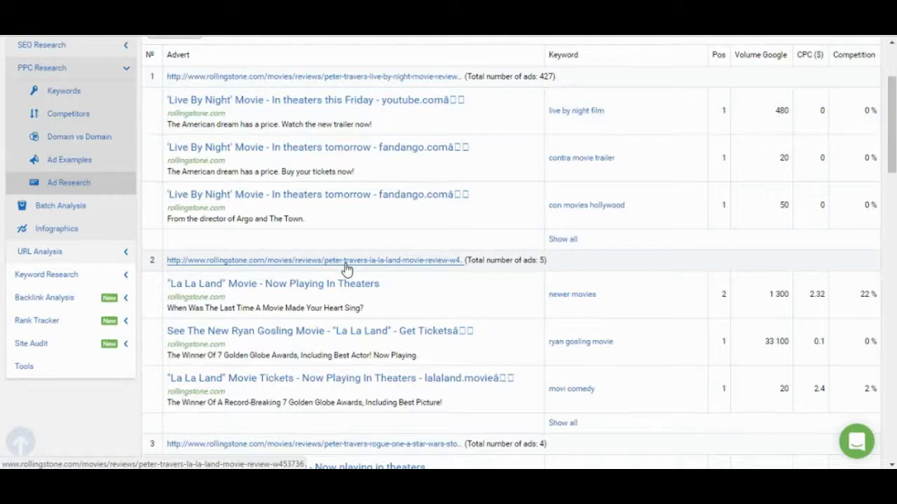
pyautogui.click(105, 212)
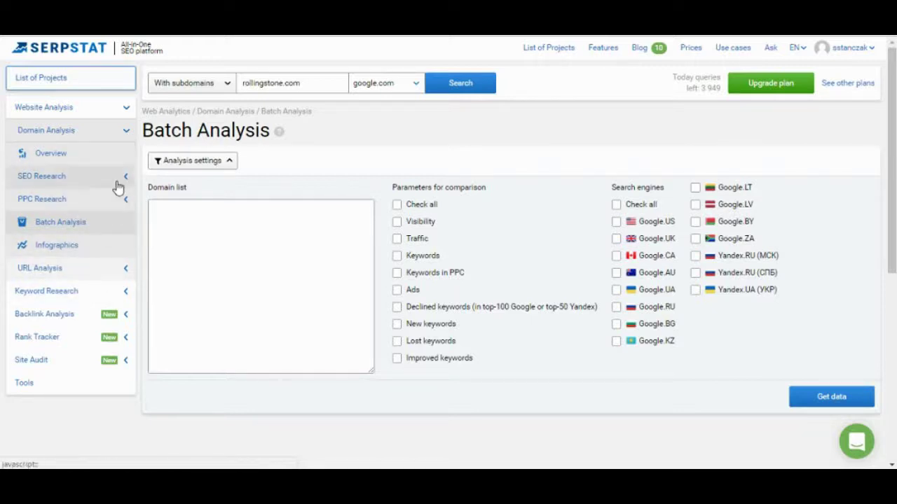
# Step: Open the Keyword Research Overview and run it for the keyword "the beatles" on google.com
pyautogui.click(127, 132)
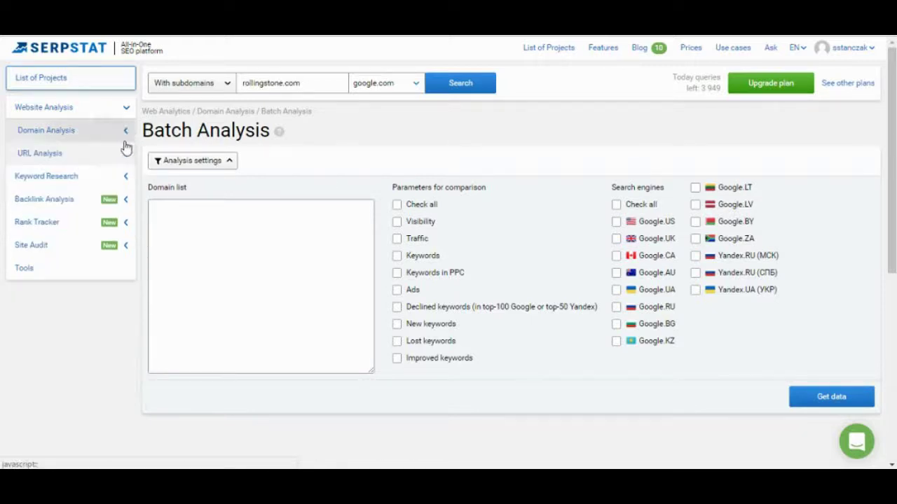
pyautogui.click(127, 178)
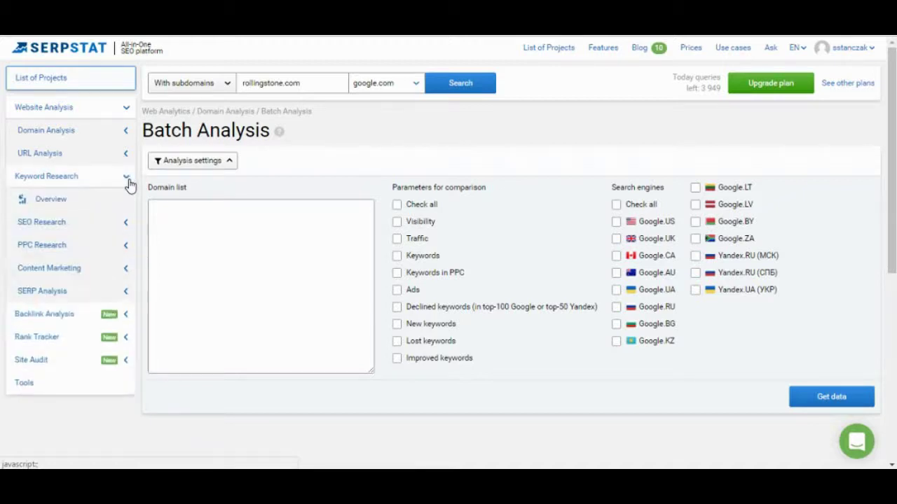
pyautogui.click(98, 199)
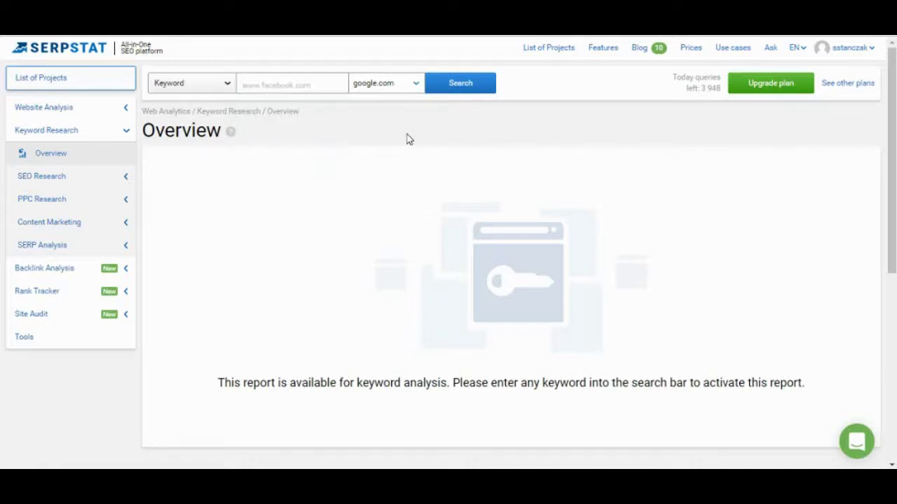
pyautogui.click(322, 86)
pyautogui.write('the ')
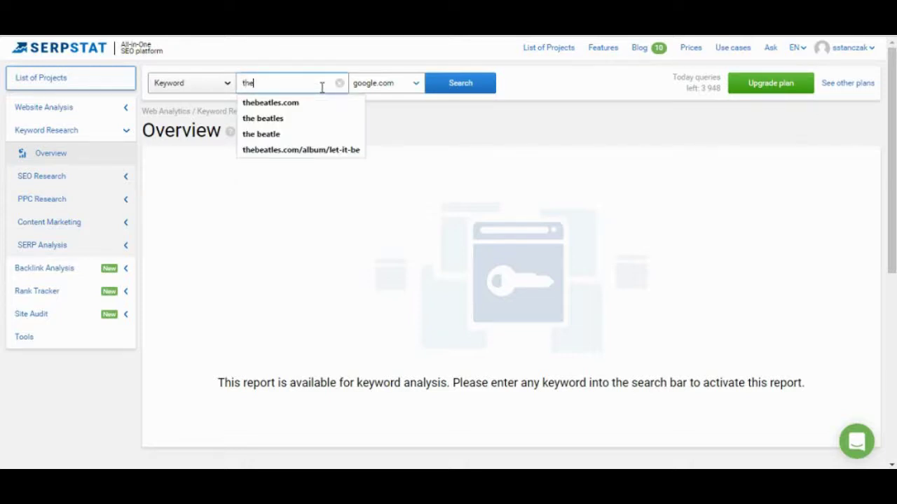
pyautogui.write('bet')
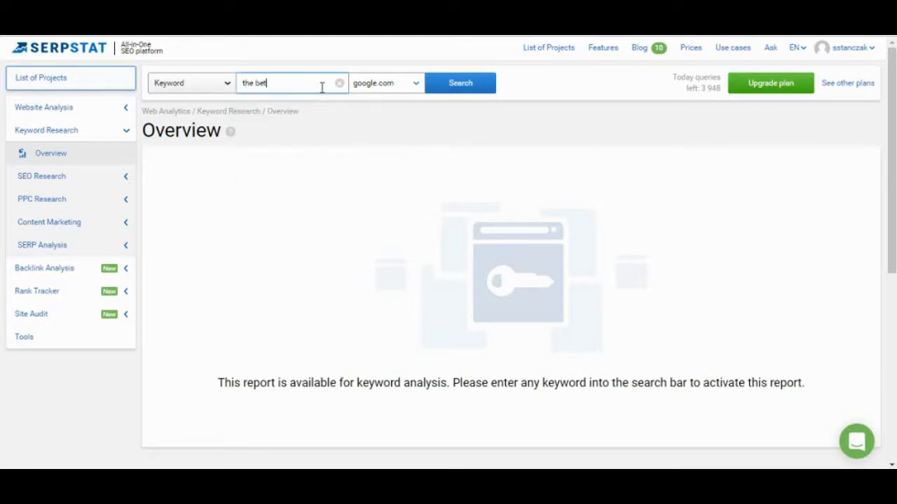
pyautogui.press('BackSpace')
pyautogui.write('atles')
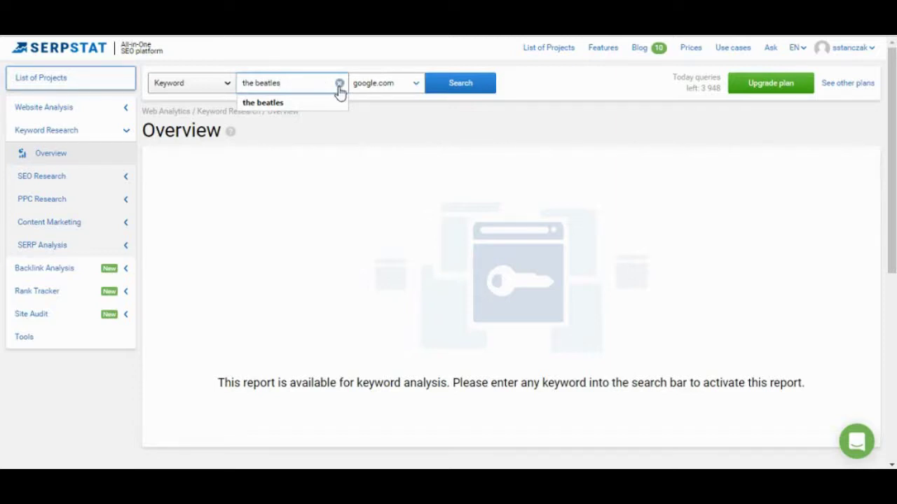
pyautogui.click(434, 85)
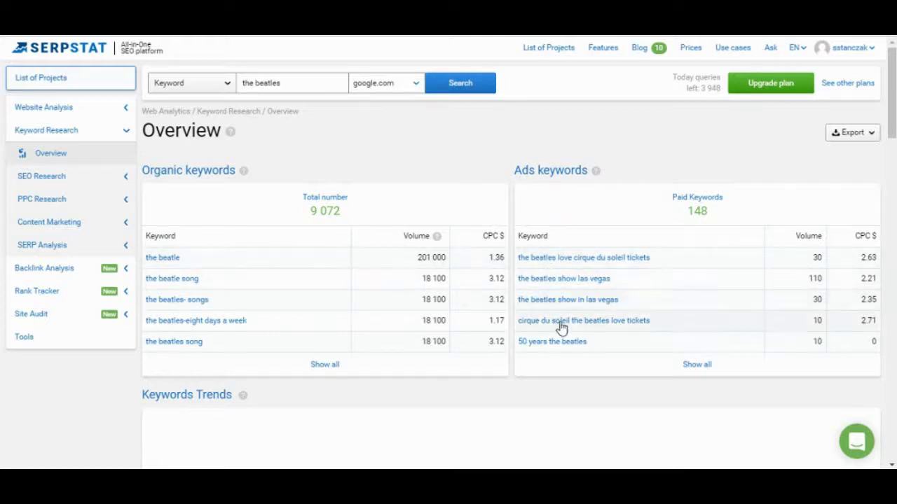
# Step: Examine the organic keywords, ads keywords, organic search competitors and Competitors graph in the Overview for "the beatles"
pyautogui.scroll(-2, 598, 242)
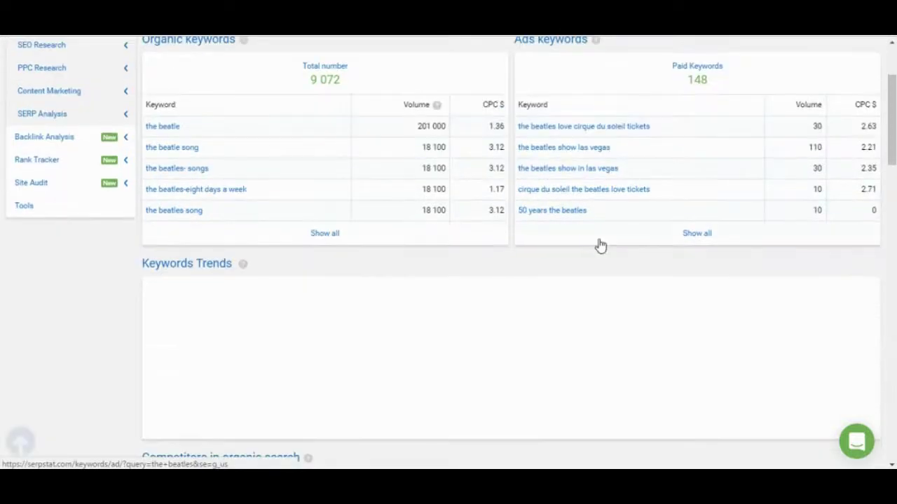
pyautogui.scroll(-2, 601, 242)
pyautogui.scroll(-2, 466, 254)
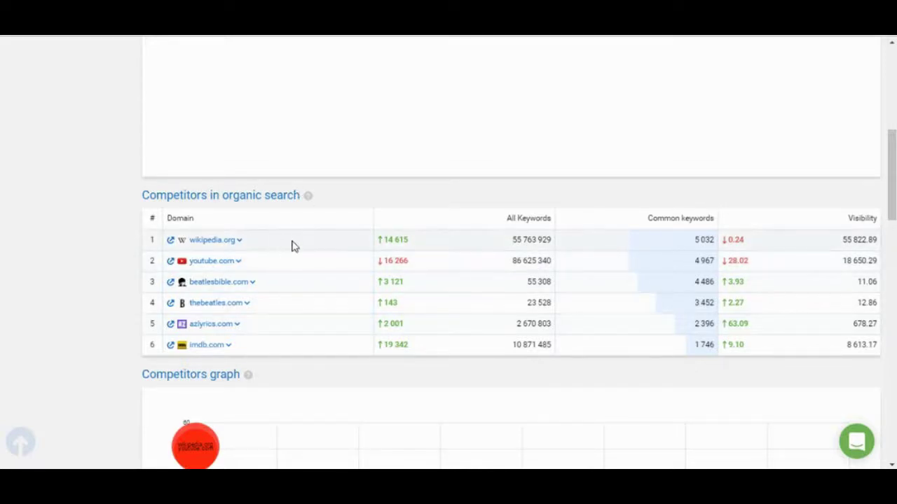
pyautogui.scroll(-4, 294, 246)
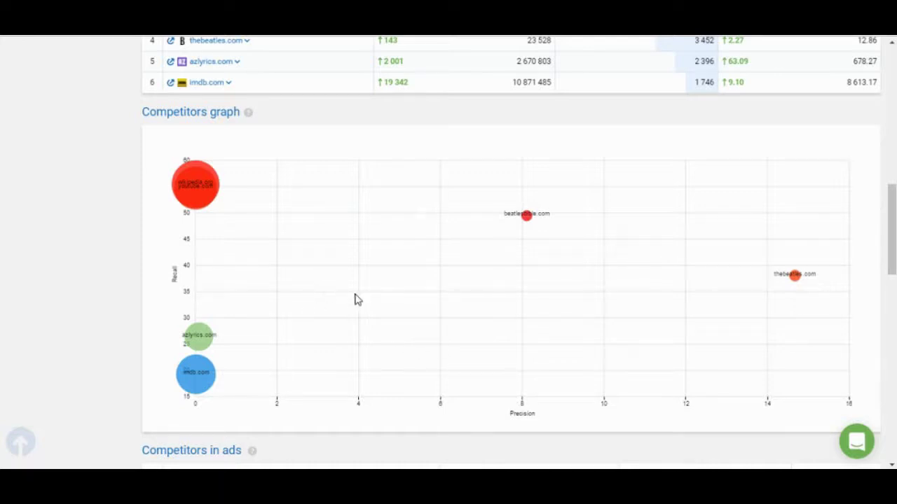
pyautogui.scroll(-4, 356, 300)
pyautogui.scroll(4, 356, 300)
# Step: Show and hide the support conversations, and review the competitors in ads in the keyword Overview
pyautogui.click(853, 437)
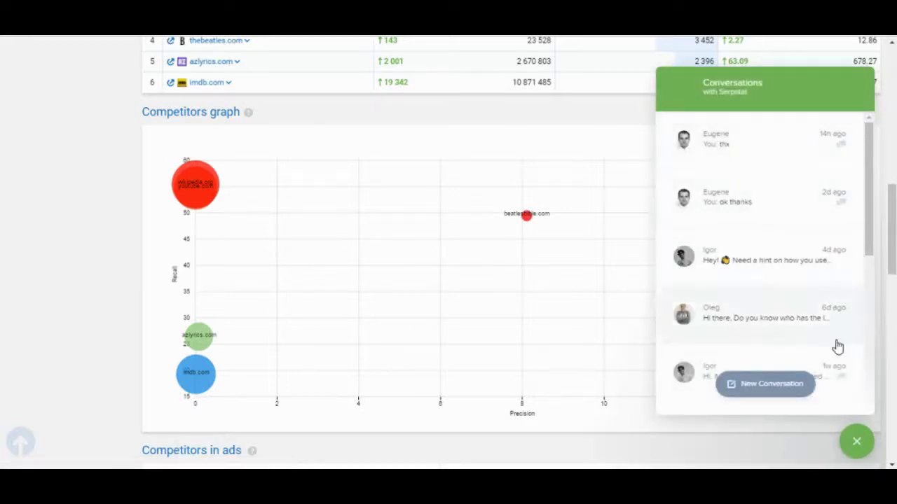
pyautogui.click(855, 440)
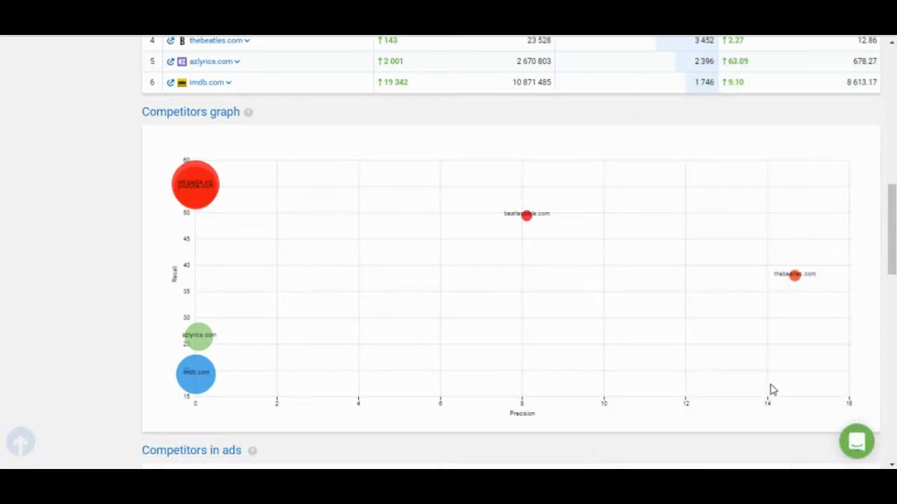
pyautogui.scroll(-4, 521, 335)
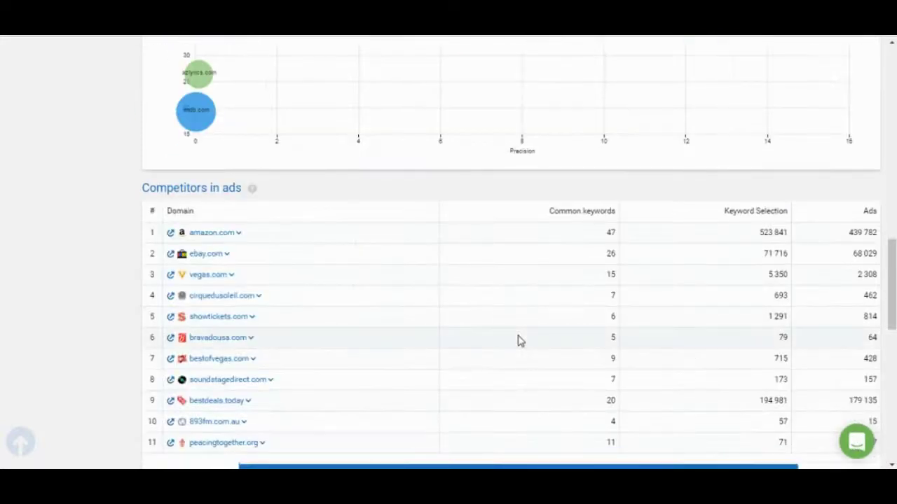
pyautogui.scroll(-6, 518, 339)
pyautogui.scroll(15, 519, 339)
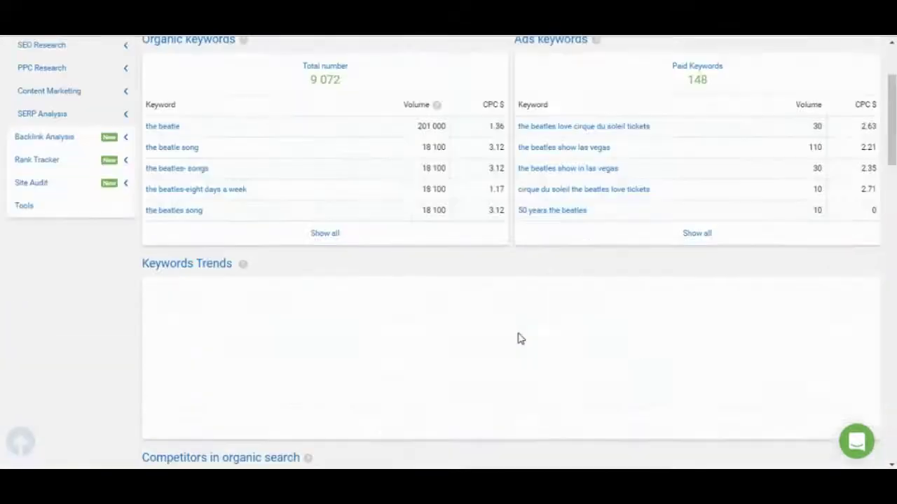
pyautogui.scroll(2, 510, 340)
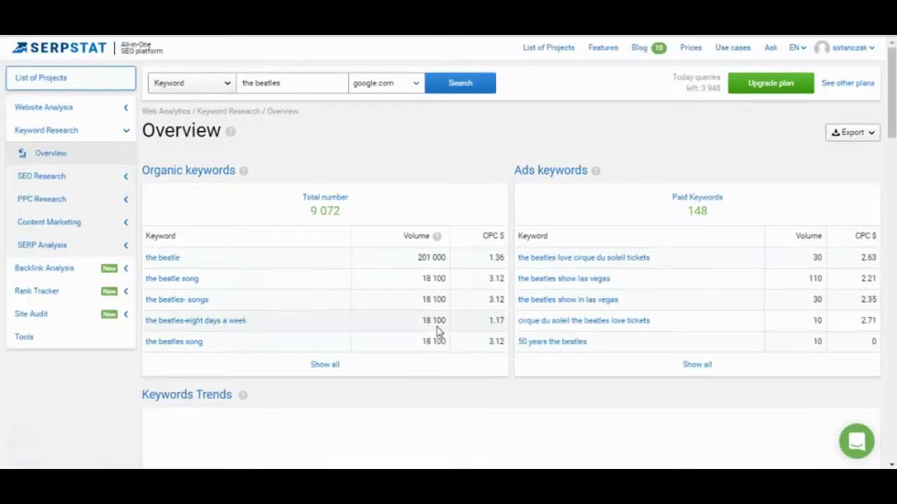
# Step: Open the SEO Research Keyword Selection report for "the beatles" and review its volume, cost, competition and social domains data
pyautogui.click(110, 178)
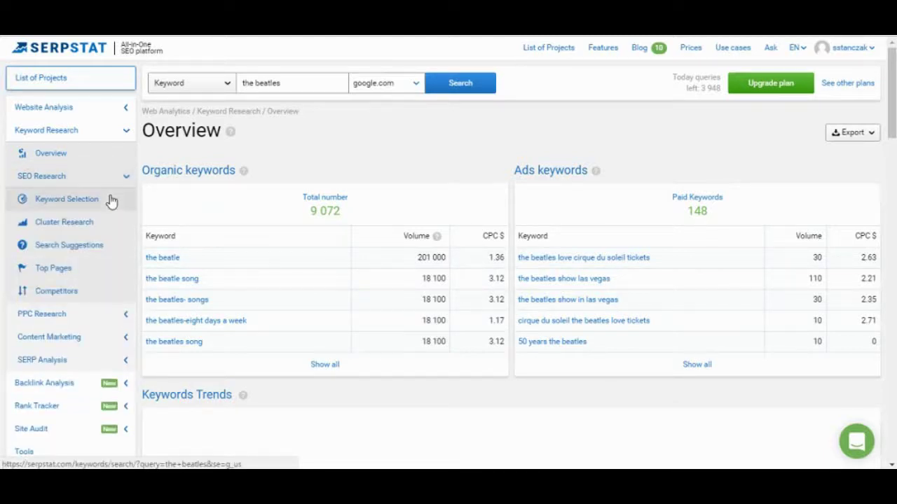
pyautogui.click(110, 200)
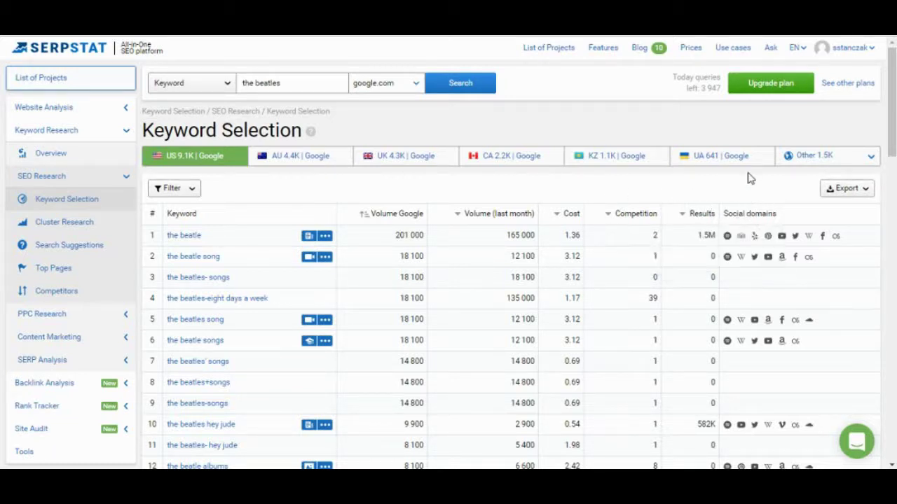
pyautogui.moveTo(732, 229)
# Step: Open the Cluster Research report for "the beatles" and review the related keywords and their connection strength
pyautogui.click(93, 234)
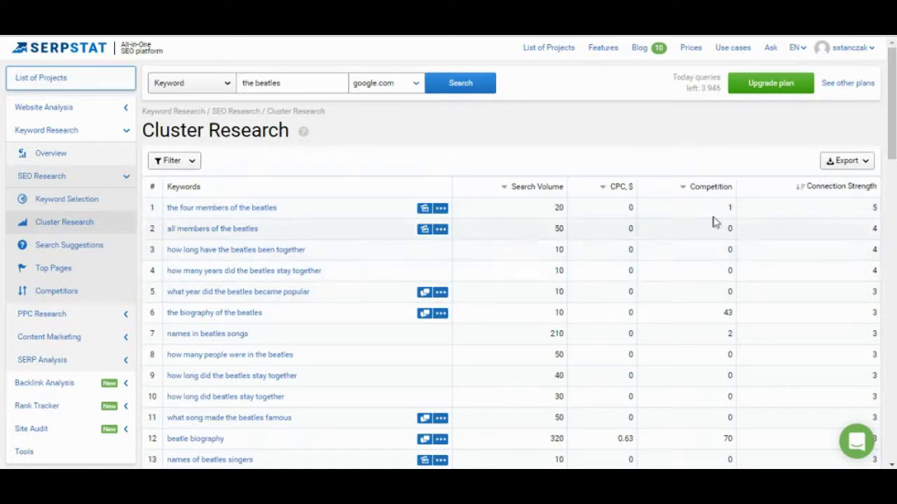
pyautogui.scroll(-2, 548, 290)
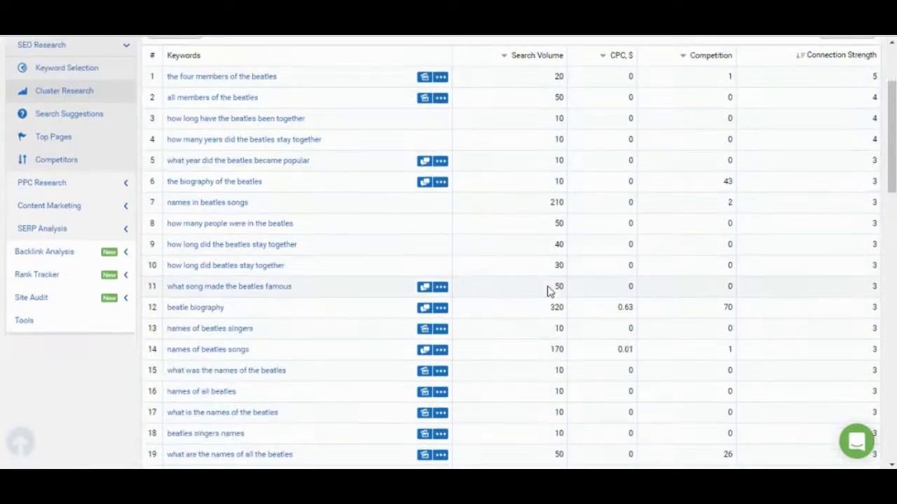
pyautogui.scroll(2, 548, 290)
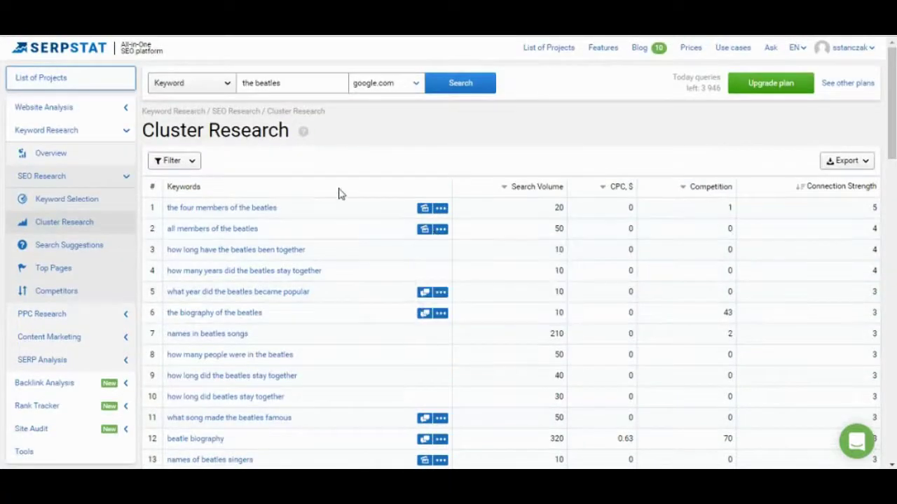
pyautogui.moveTo(305, 132)
# Step: Open the Search Suggestions report for "the beatles" and review the most popular words and suggested keywords
pyautogui.click(112, 244)
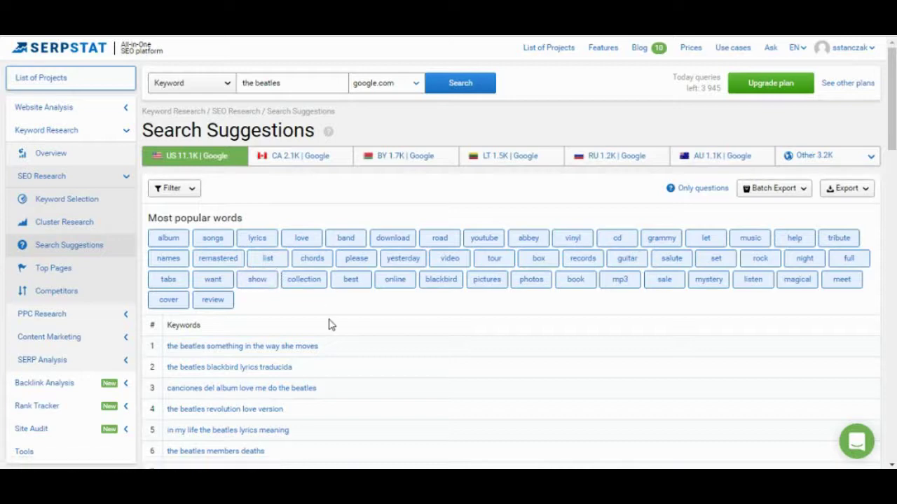
pyautogui.scroll(-2, 331, 324)
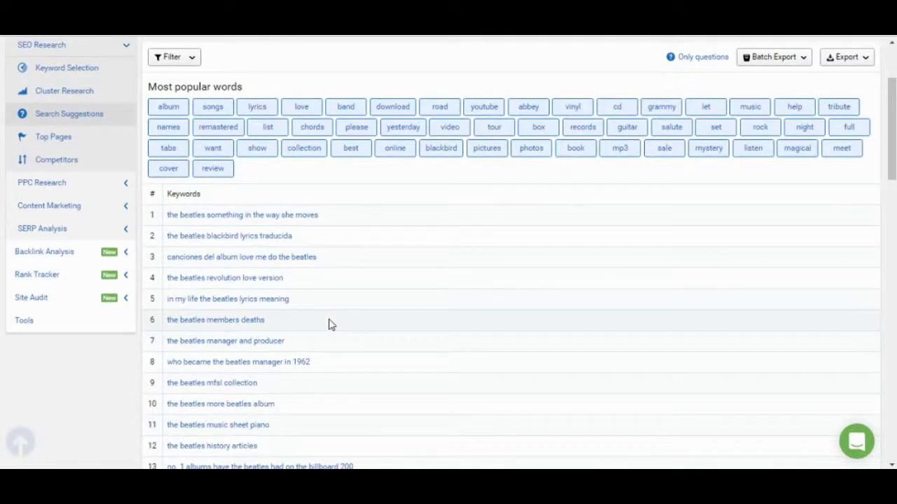
pyautogui.scroll(2, 331, 324)
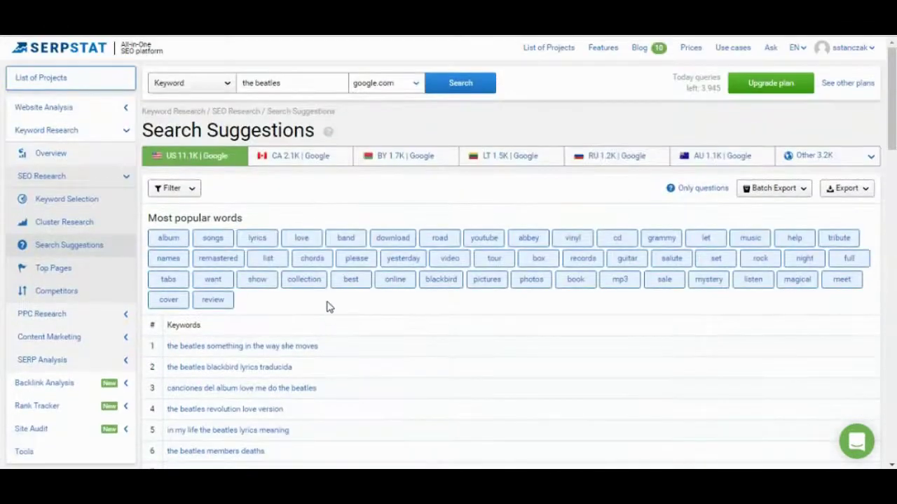
# Step: Narrow the search suggestions with the popular word "love" and review the suggestions for "the beatles love"
pyautogui.click(294, 240)
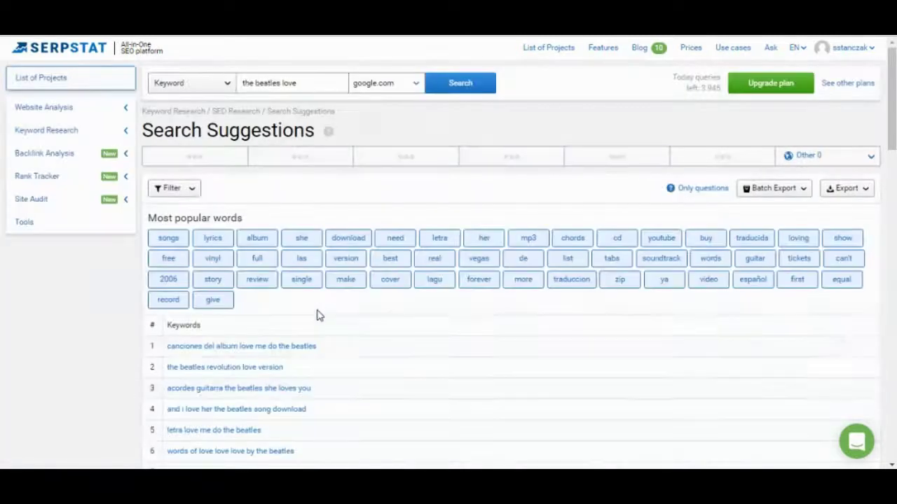
pyautogui.scroll(-2, 317, 315)
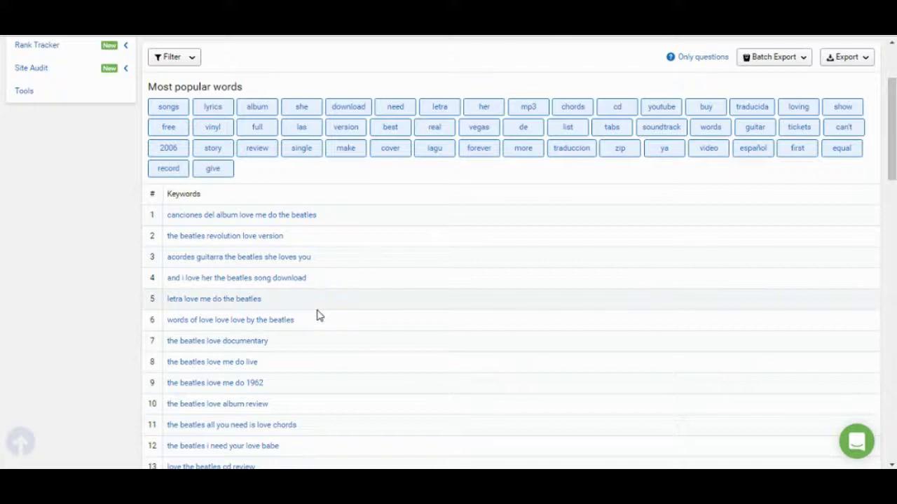
pyautogui.scroll(2, 316, 315)
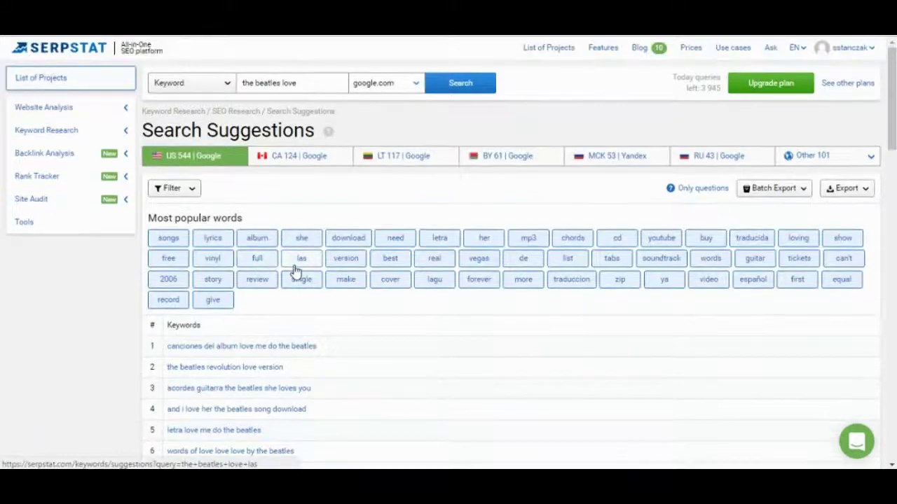
pyautogui.scroll(-4, 430, 282)
pyautogui.scroll(4, 430, 282)
pyautogui.scroll(-2, 430, 282)
pyautogui.scroll(2, 430, 282)
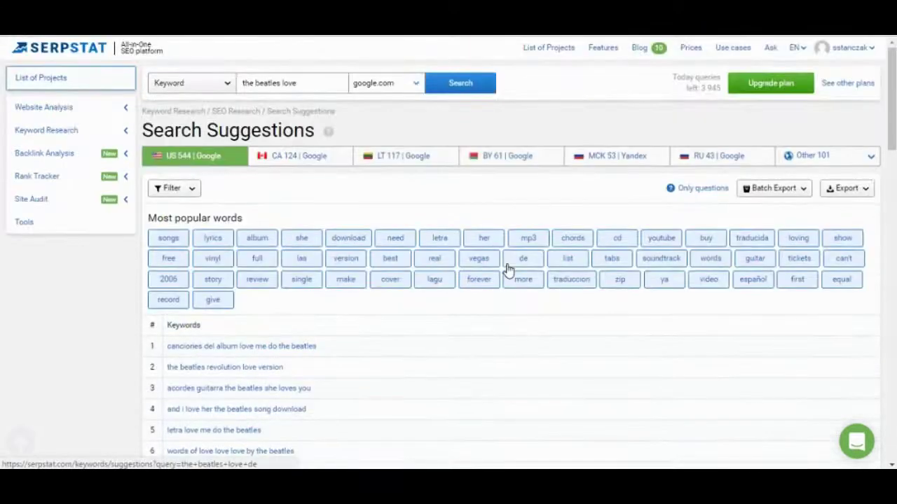
# Step: Open the Keywords report under Keyword Research's PPC Research for "the beatles love"
pyautogui.click(126, 133)
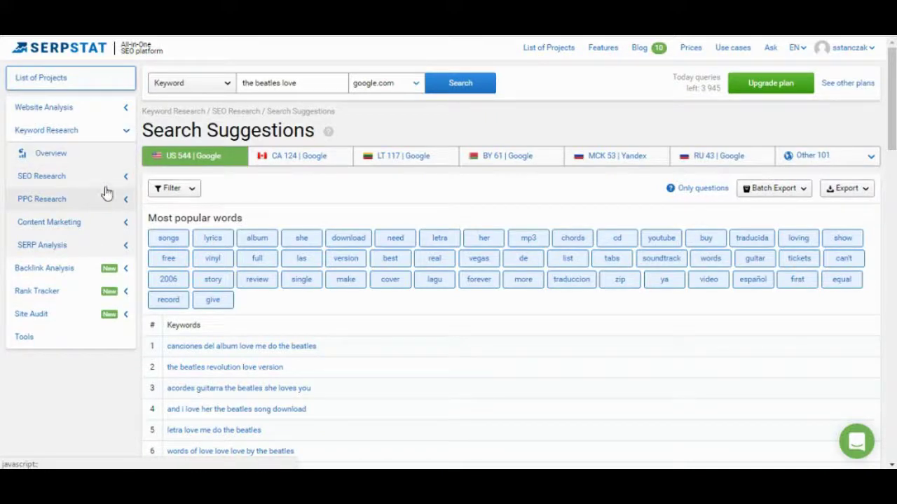
pyautogui.click(123, 178)
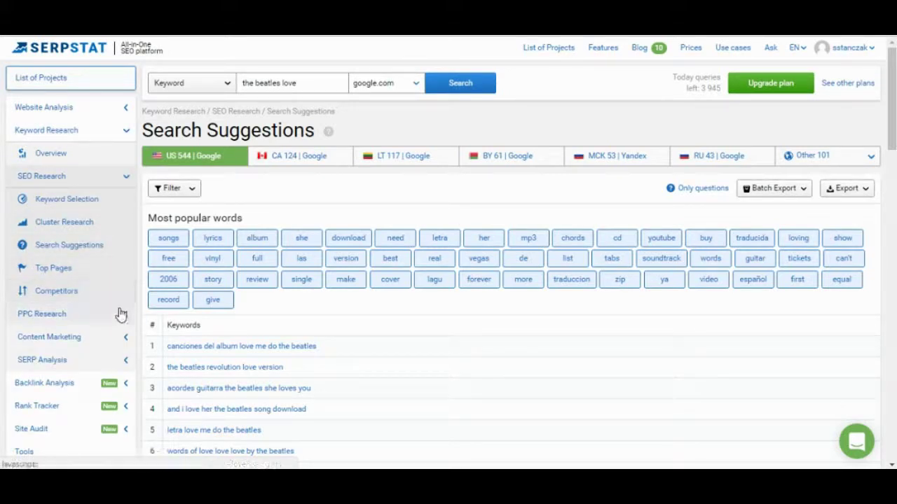
pyautogui.scroll(-2, 120, 316)
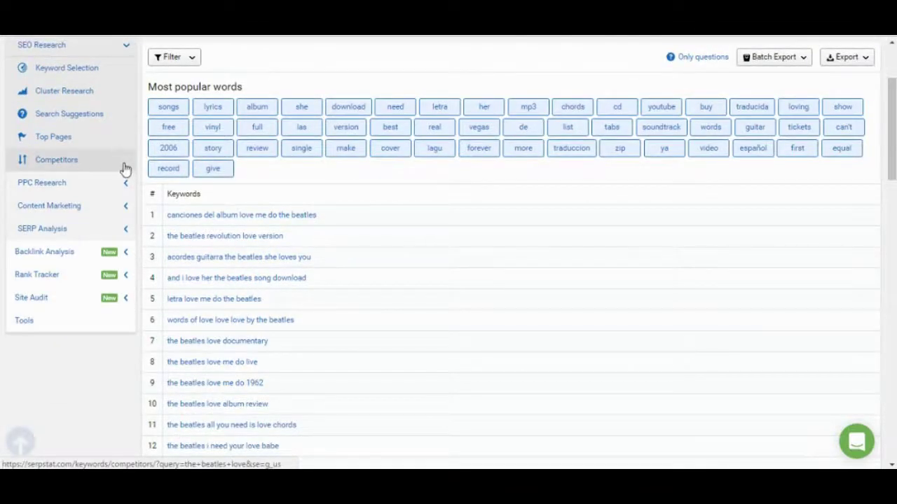
pyautogui.click(124, 183)
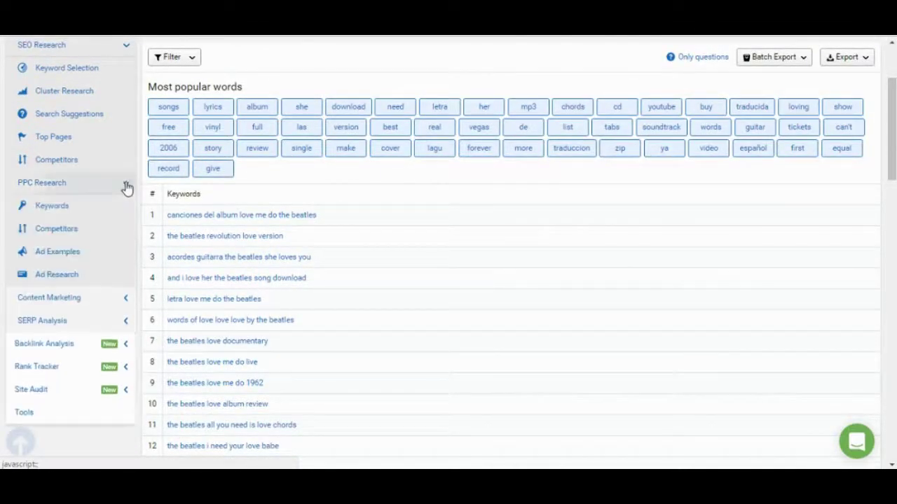
pyautogui.click(78, 204)
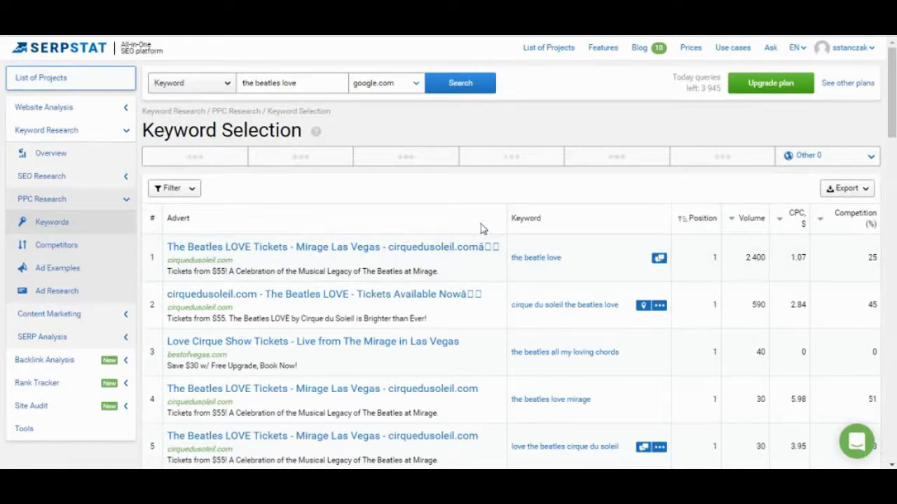
# Step: Examine the adverts for "the beatles love" with their keywords, positions, volumes and CPC in the PPC Keyword Selection report
pyautogui.scroll(-2, 460, 235)
pyautogui.scroll(-2, 459, 235)
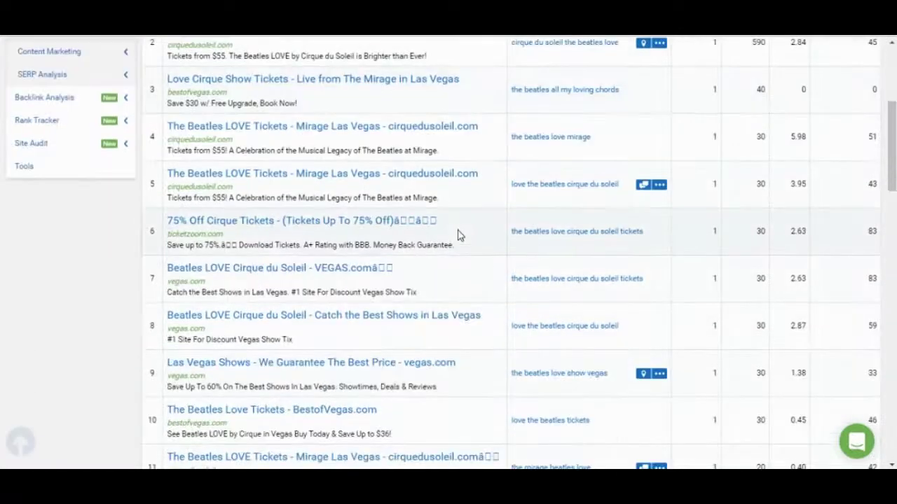
pyautogui.scroll(-2, 459, 235)
pyautogui.scroll(6, 457, 235)
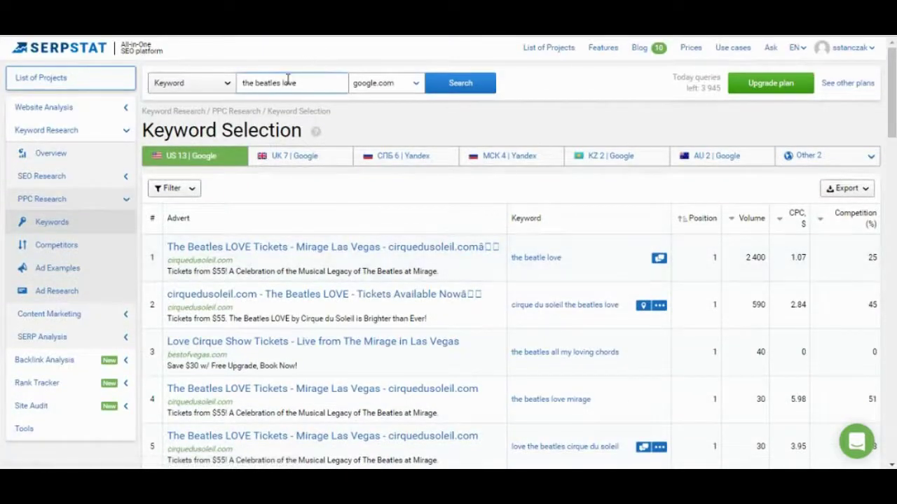
pyautogui.scroll(-4, 238, 292)
pyautogui.scroll(-2, 237, 291)
pyautogui.scroll(6, 230, 287)
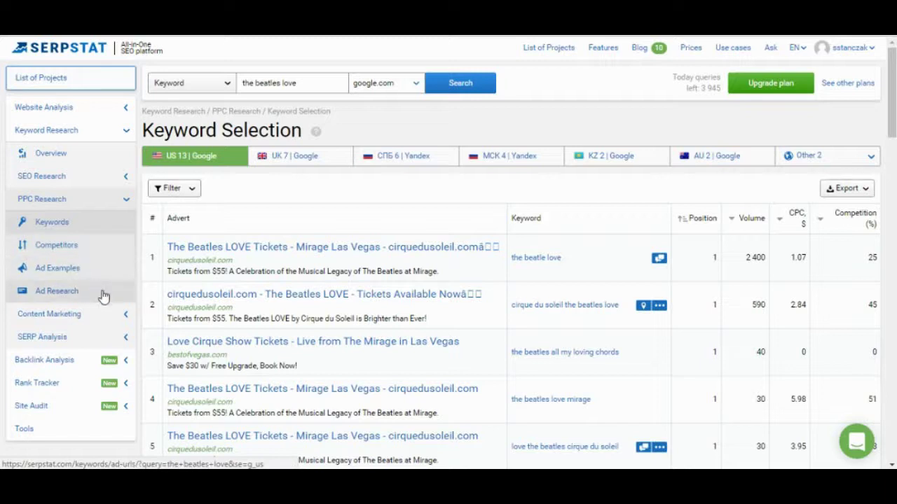
# Step: Open the Content Marketing Search Questions report for "the beatles love" and examine the questions grouped by question word
pyautogui.click(133, 203)
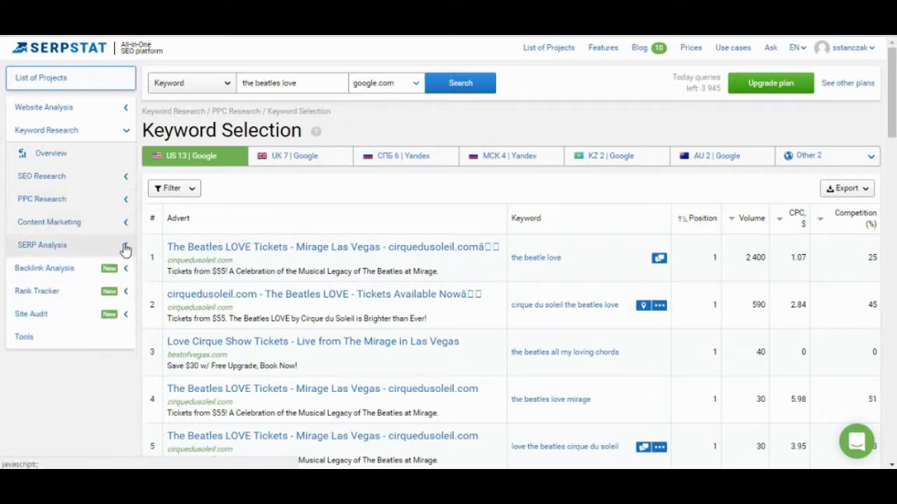
pyautogui.click(120, 223)
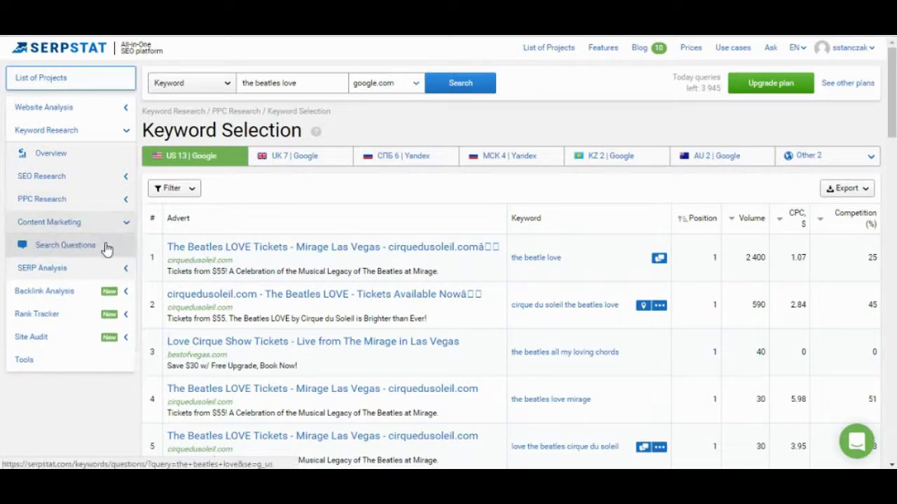
pyautogui.click(105, 248)
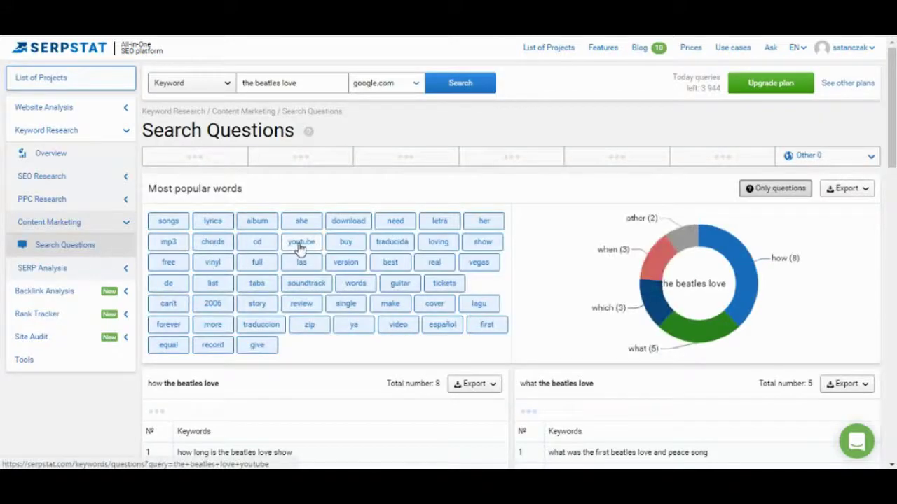
pyautogui.scroll(-4, 311, 284)
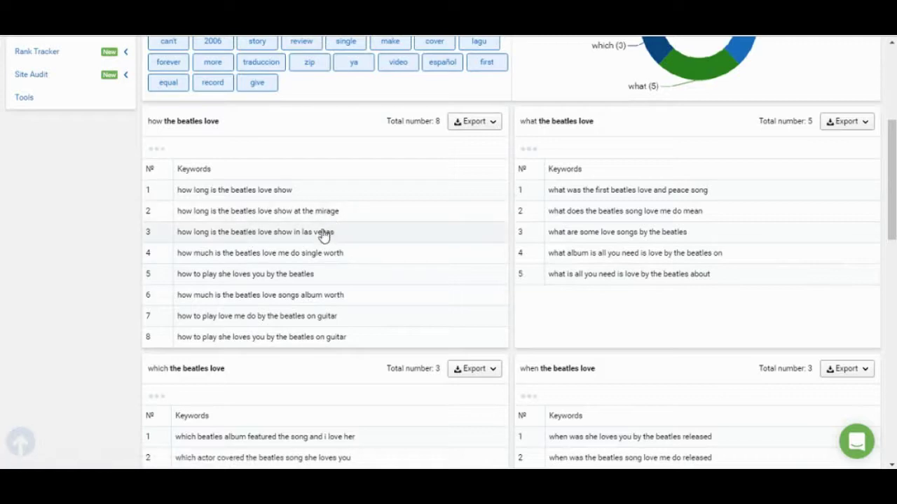
pyautogui.scroll(4, 294, 231)
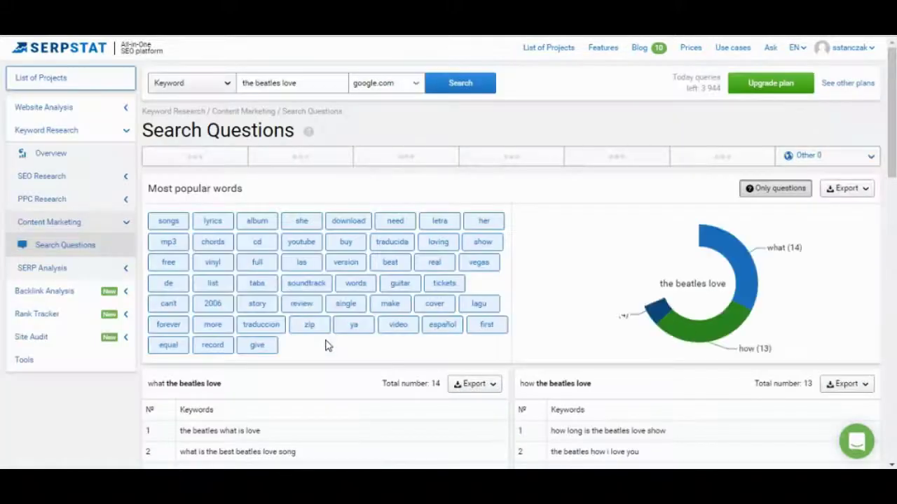
pyautogui.scroll(-3, 326, 330)
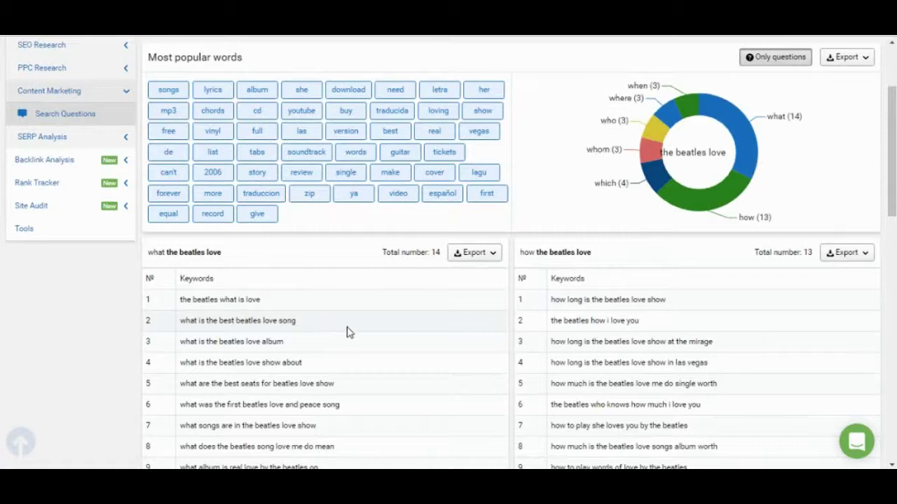
pyautogui.scroll(-6, 343, 332)
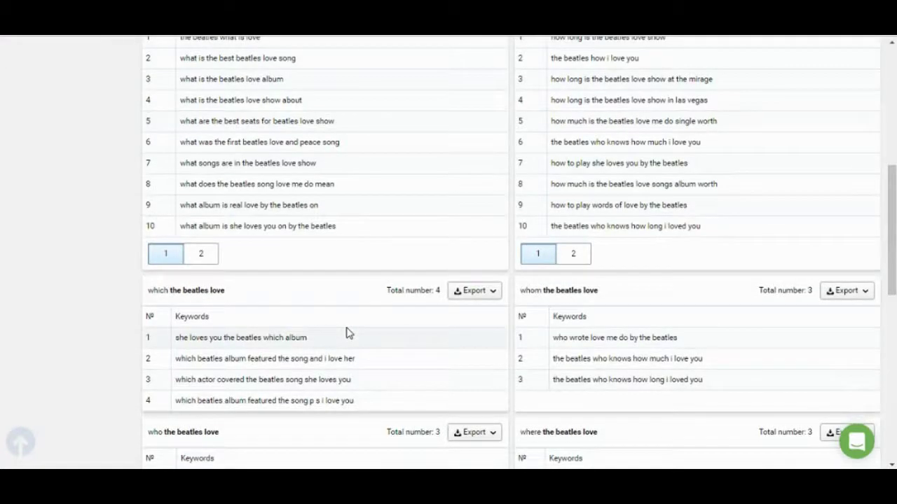
# Step: Examine the remaining "the beatles love" question groups and the chart of questions by question word
pyautogui.scroll(-3, 349, 333)
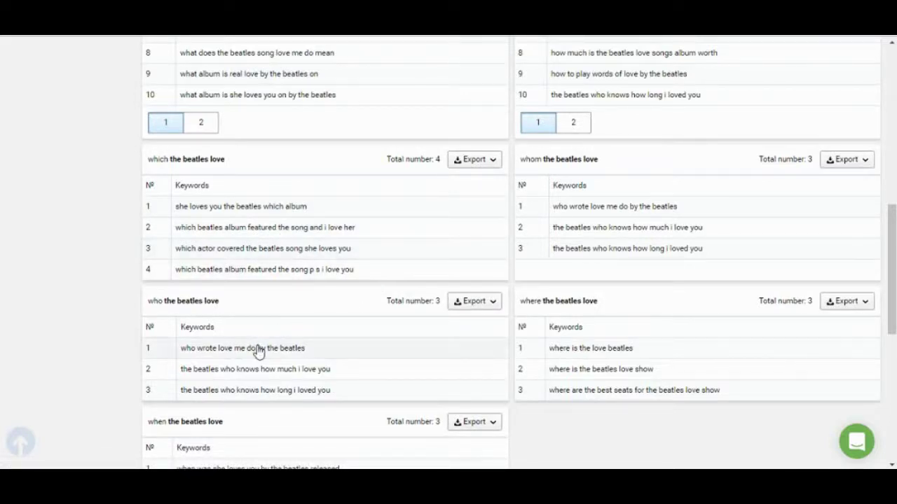
pyautogui.scroll(3, 401, 351)
pyautogui.scroll(4, 401, 351)
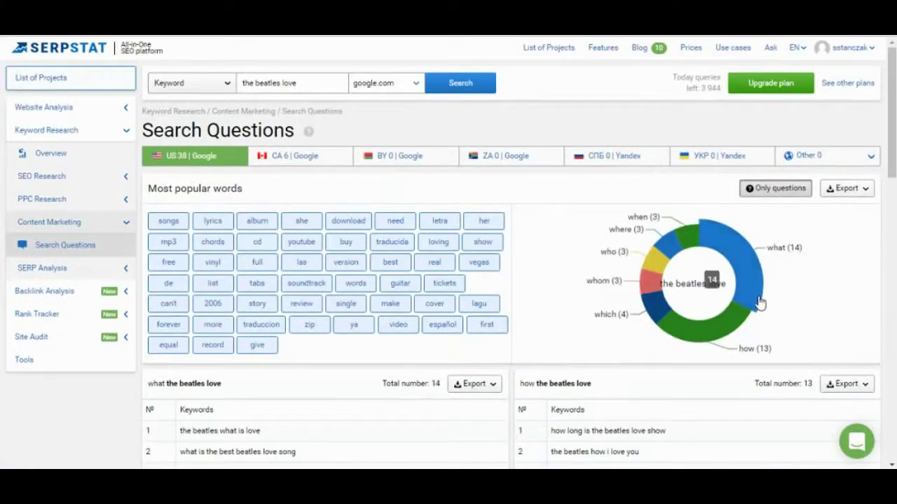
pyautogui.moveTo(676, 316)
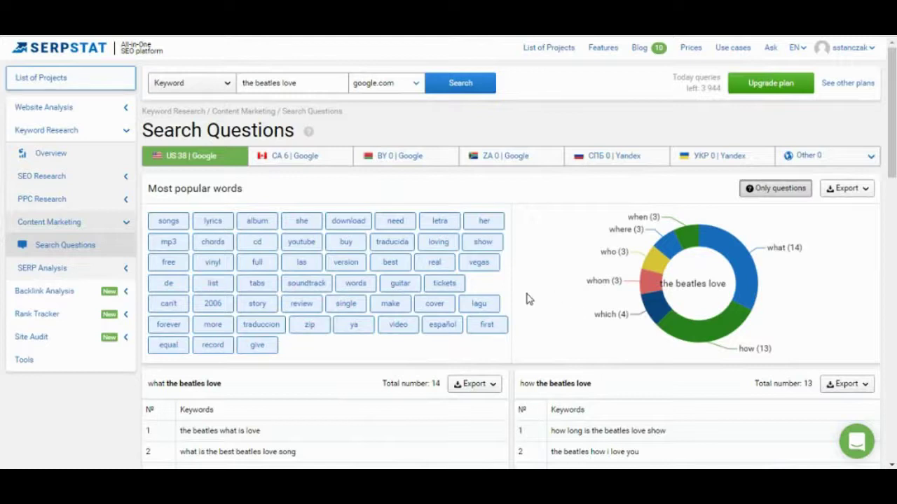
pyautogui.moveTo(723, 241)
# Step: Open the Top by Keyword report under SERP Analysis for "the beatles love" and dismiss the subscription notice
pyautogui.click(130, 268)
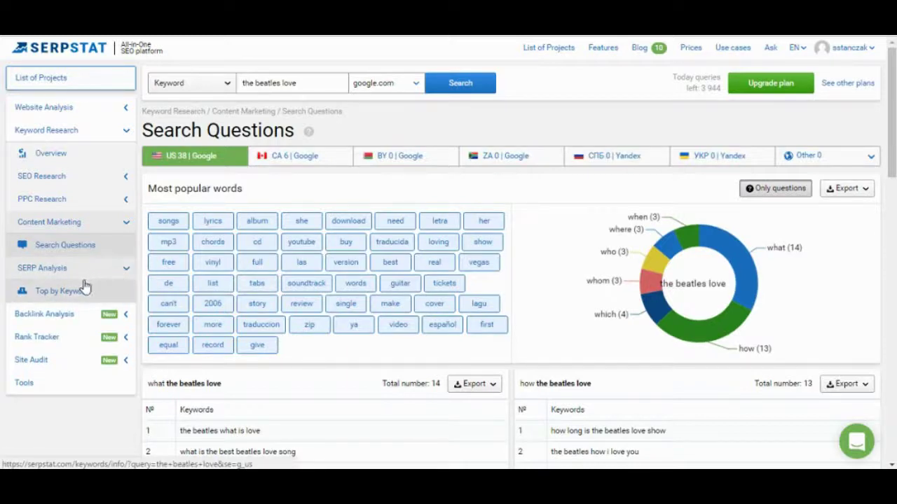
pyautogui.click(77, 292)
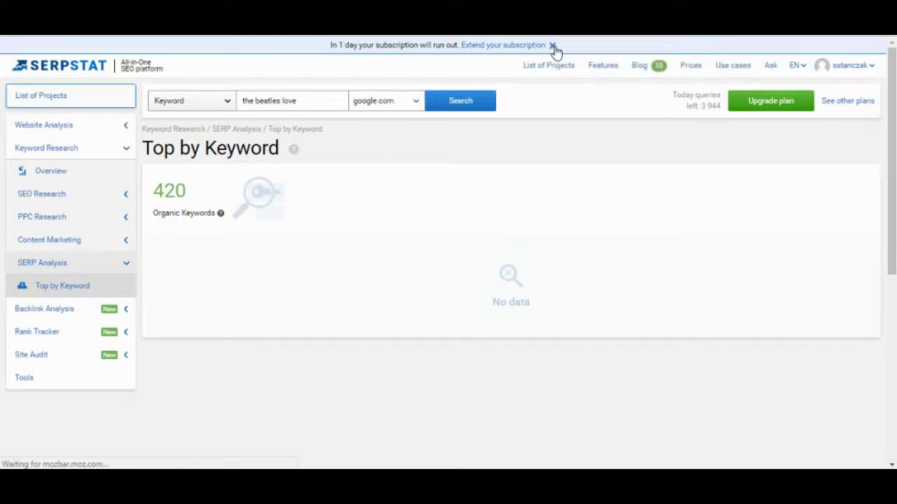
pyautogui.click(553, 47)
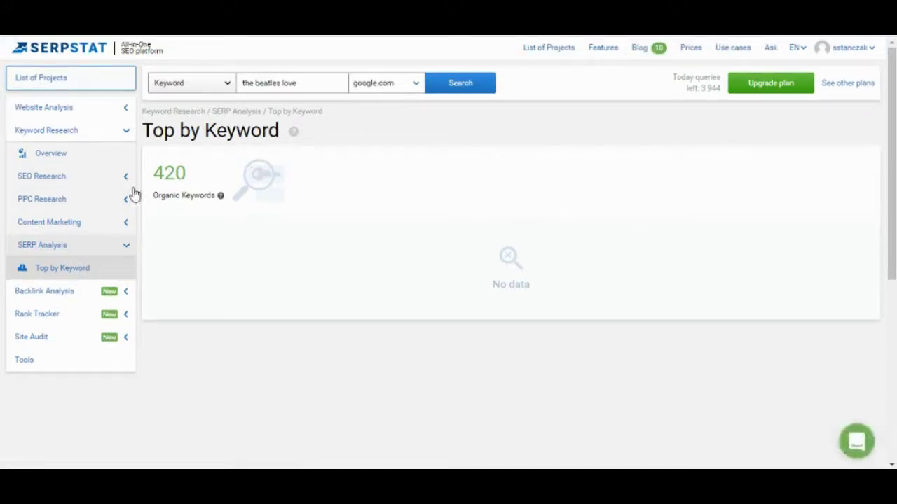
# Step: Try the Top by Keyword report with the keyword "the beatles" on google.com
pyautogui.click(301, 83)
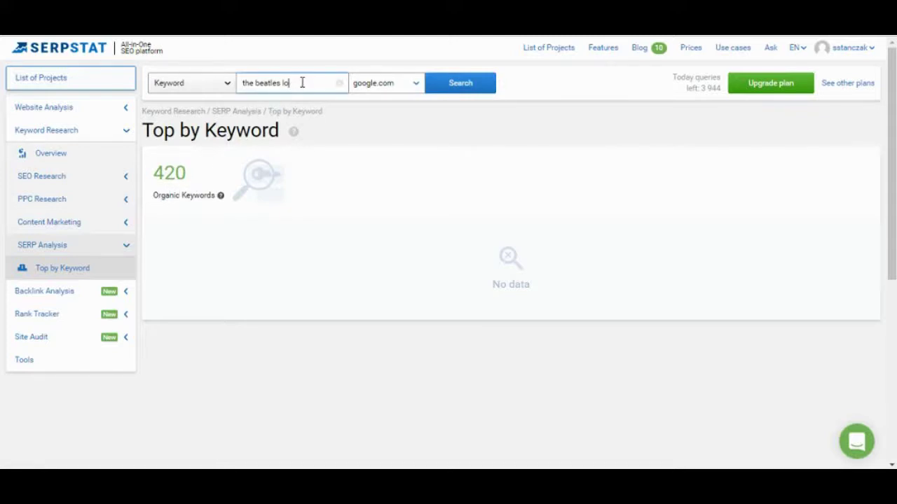
pyautogui.write('the beatles')
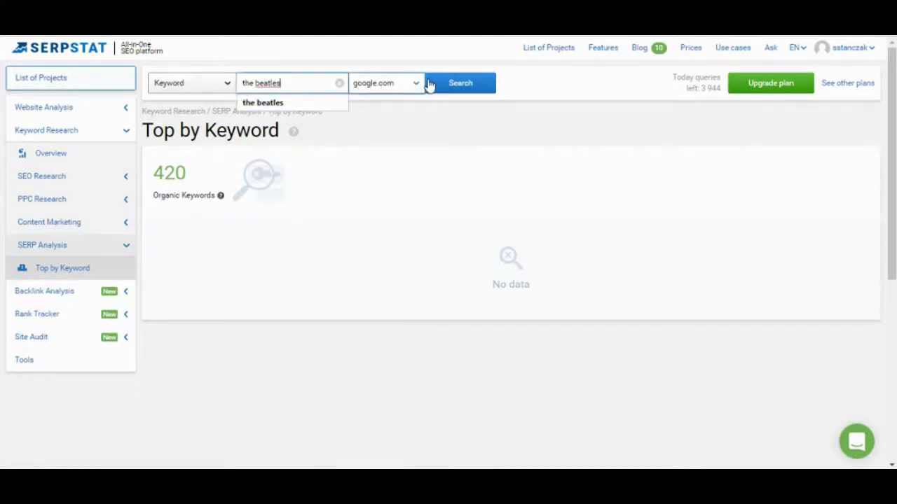
pyautogui.click(453, 84)
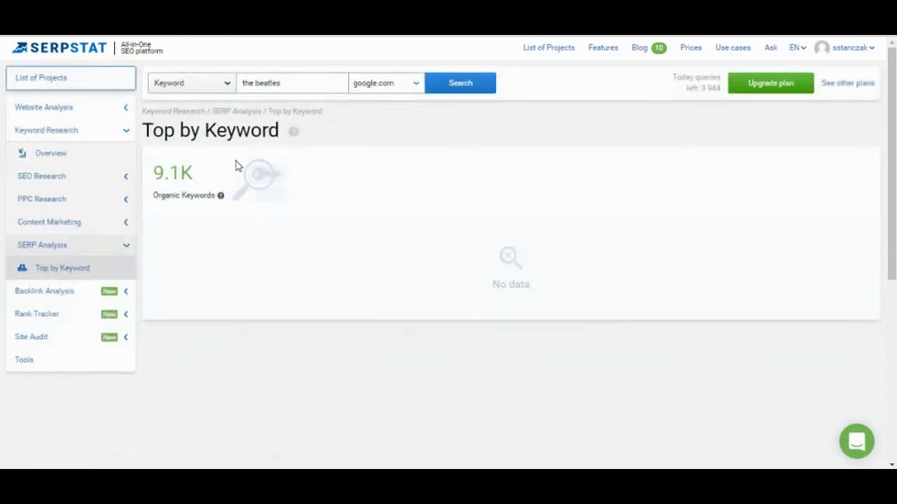
pyautogui.scroll(-5, 215, 199)
pyautogui.scroll(5, 215, 204)
pyautogui.click(70, 268)
# Step: Shorten the keyword to "beatles" and run the Top by Keyword search on google.com
pyautogui.click(279, 85)
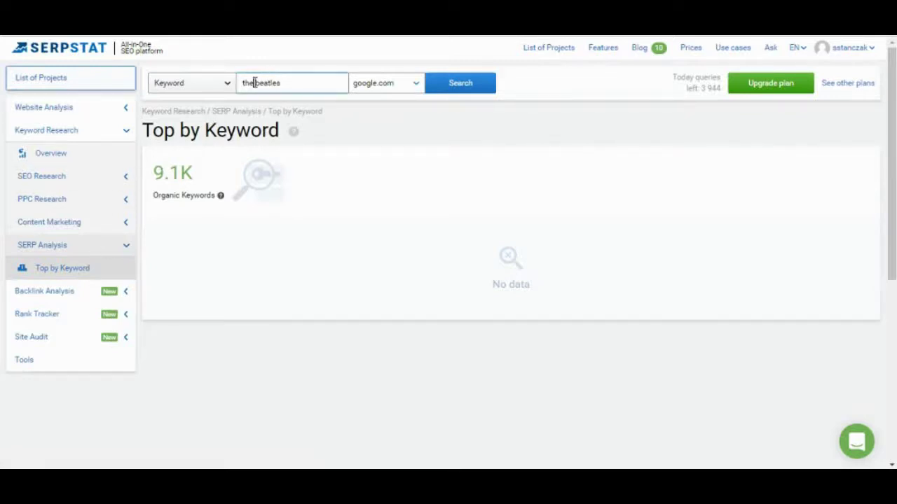
pyautogui.press('BackSpace')
pyautogui.press('BackSpace')
pyautogui.press('BackSpace')
pyautogui.press('BackSpace')
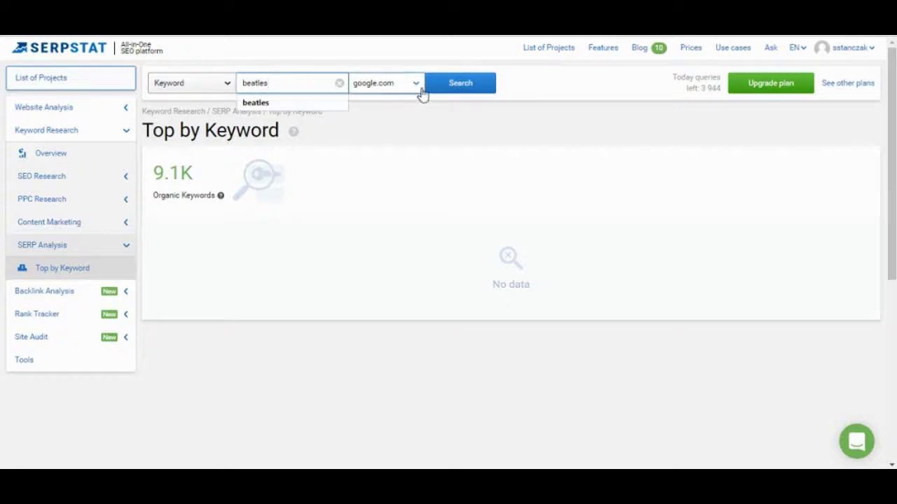
pyautogui.click(454, 83)
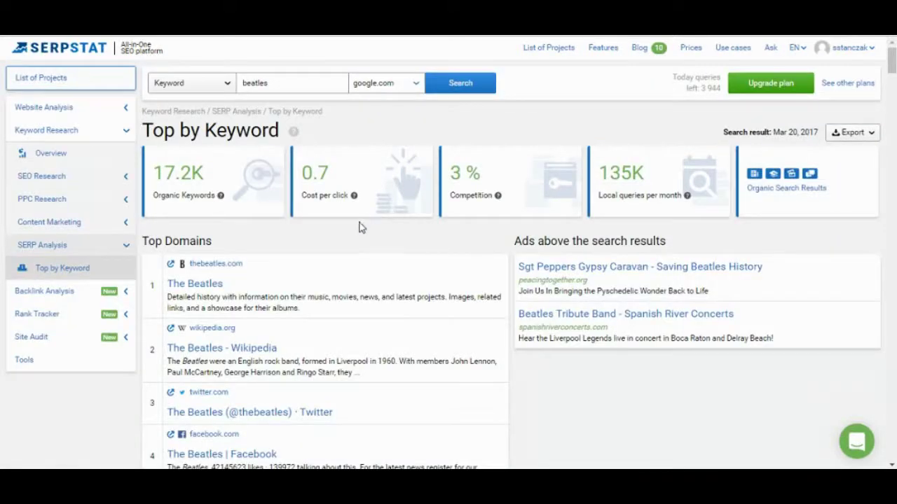
# Step: Examine the top-ranking domains and the ads above the search results for "beatles"
pyautogui.scroll(-5, 344, 245)
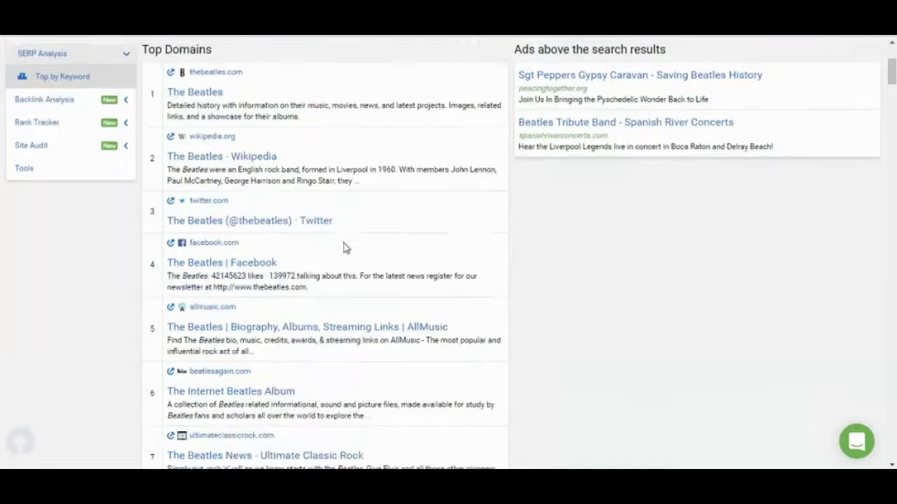
pyautogui.scroll(4, 344, 245)
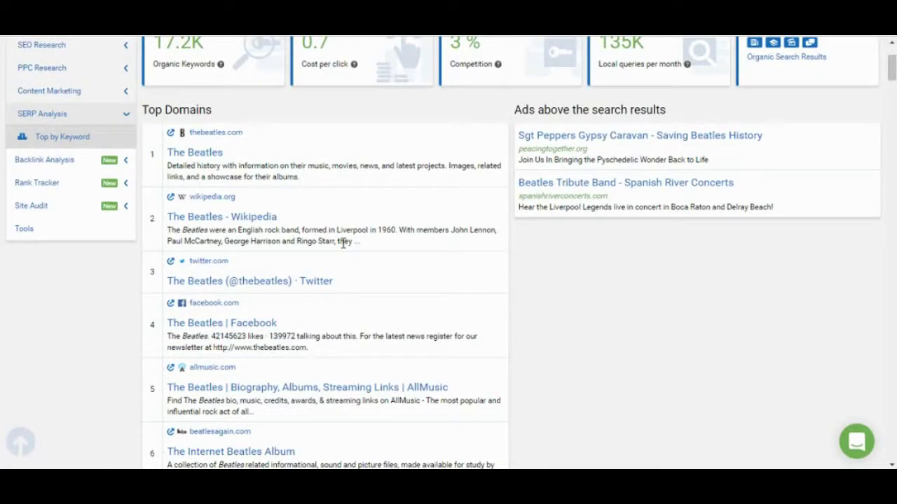
pyautogui.scroll(-20, 343, 243)
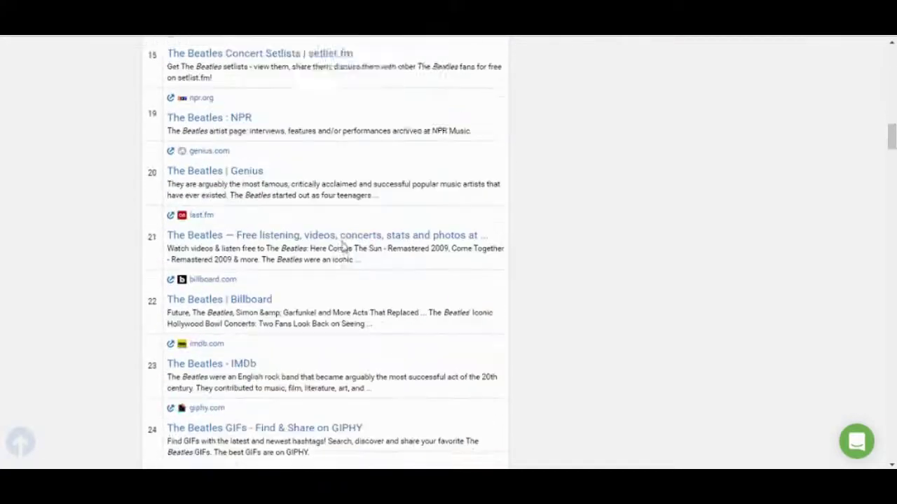
pyautogui.scroll(20, 342, 242)
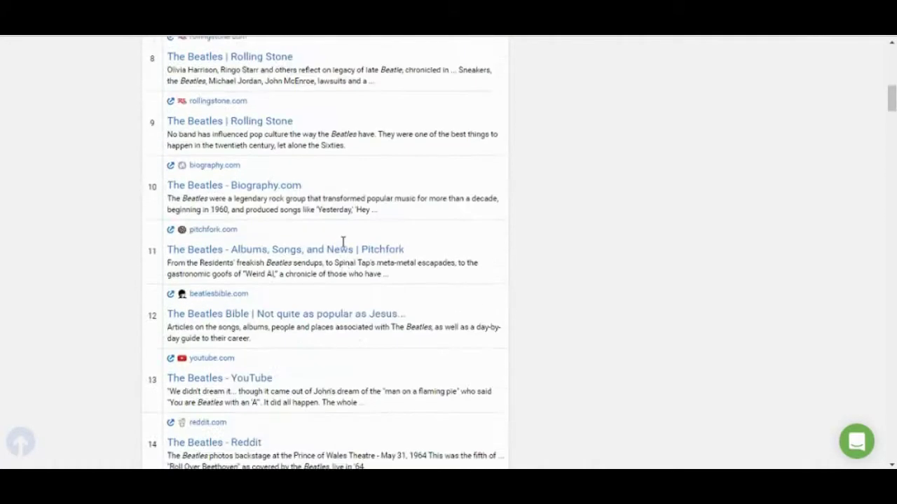
pyautogui.scroll(4, 344, 246)
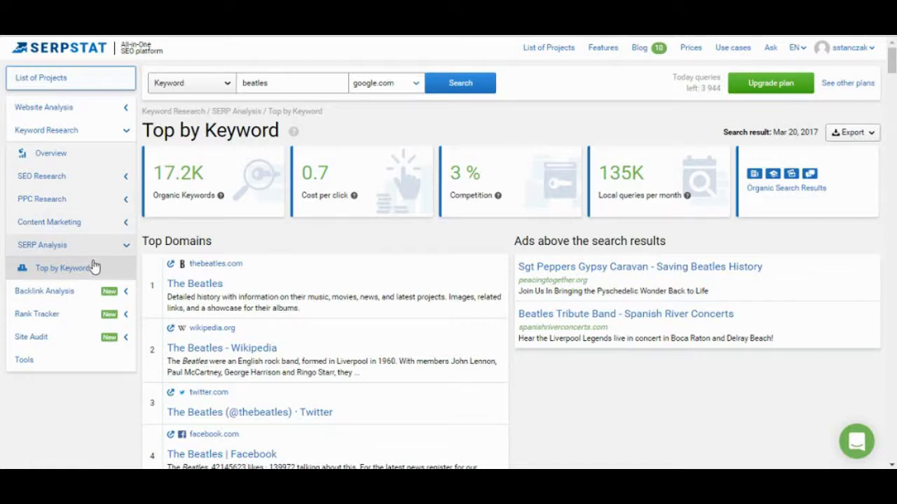
# Step: Collapse the Keyword Research section and open the Backlink Dashboard under Backlink Analysis
pyautogui.click(125, 245)
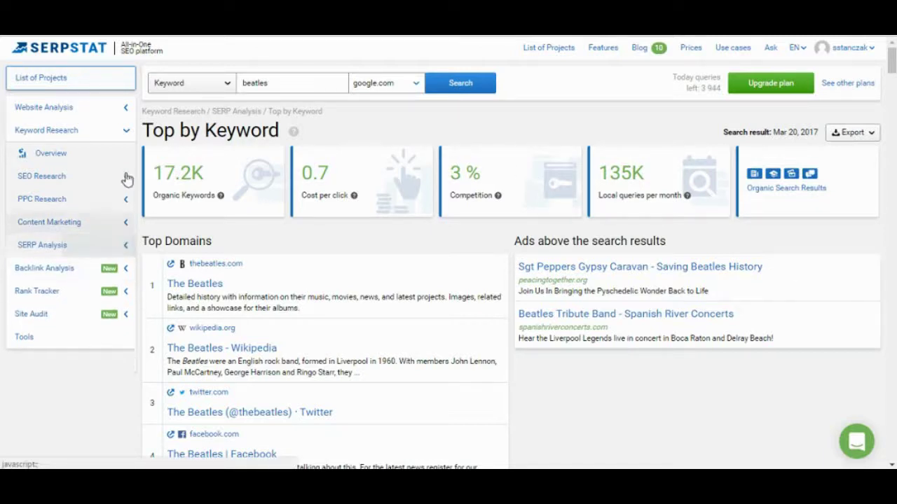
pyautogui.click(126, 131)
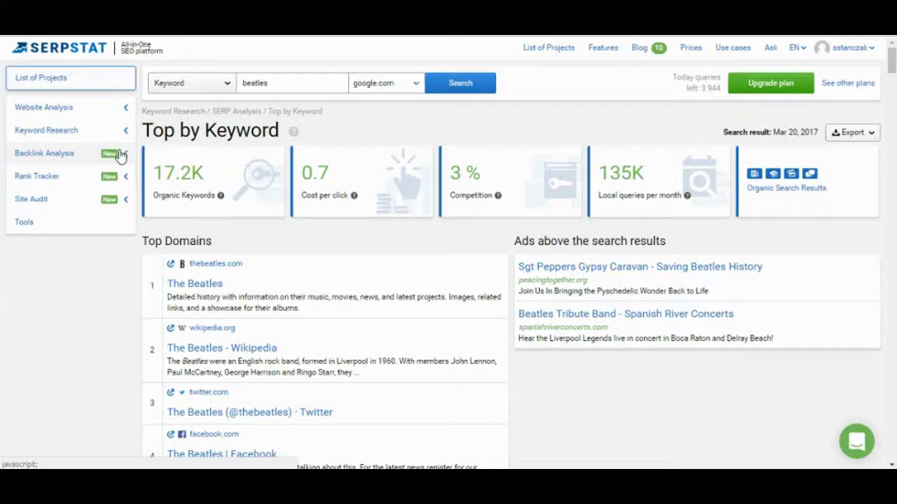
pyautogui.click(120, 154)
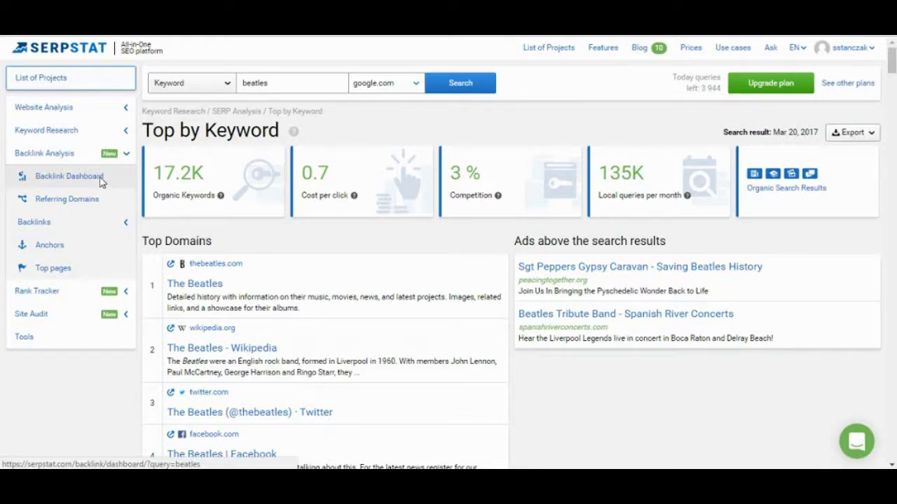
pyautogui.click(69, 176)
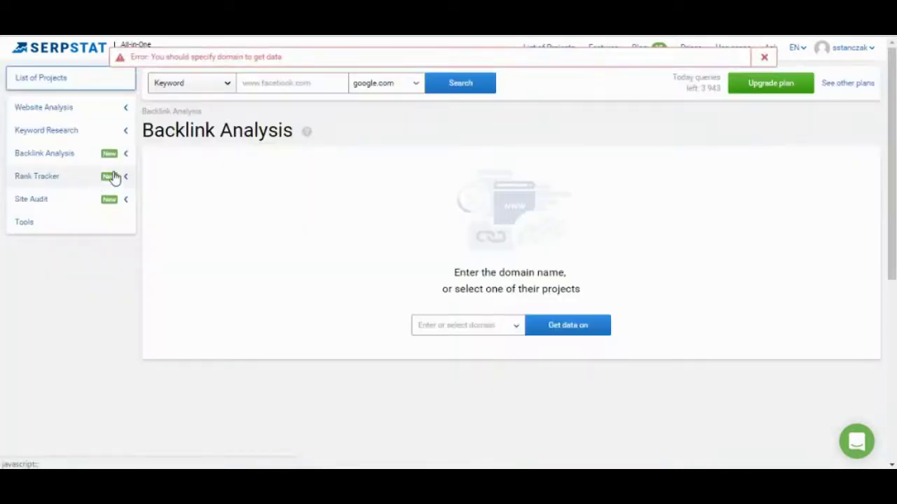
# Step: Try to load backlink data by running the main search for thebeatles.com with subdomains
pyautogui.click(264, 77)
pyautogui.write('the')
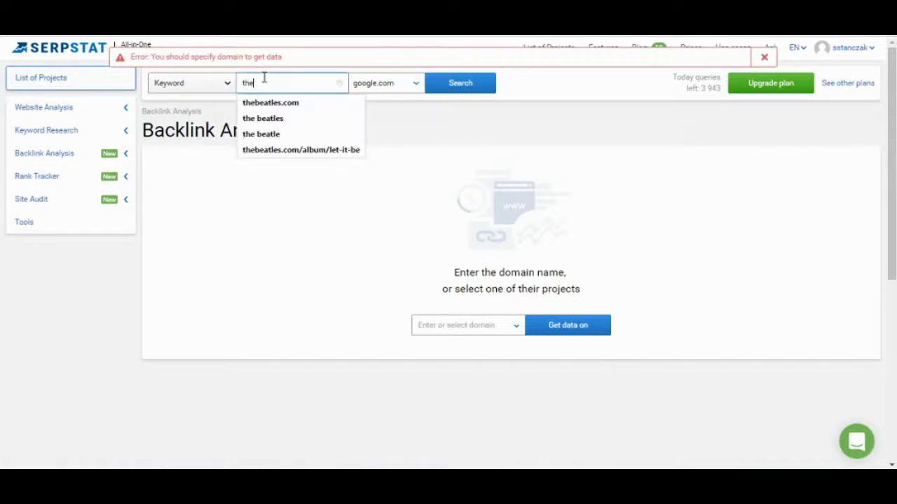
pyautogui.write('beatles')
pyautogui.press('Return')
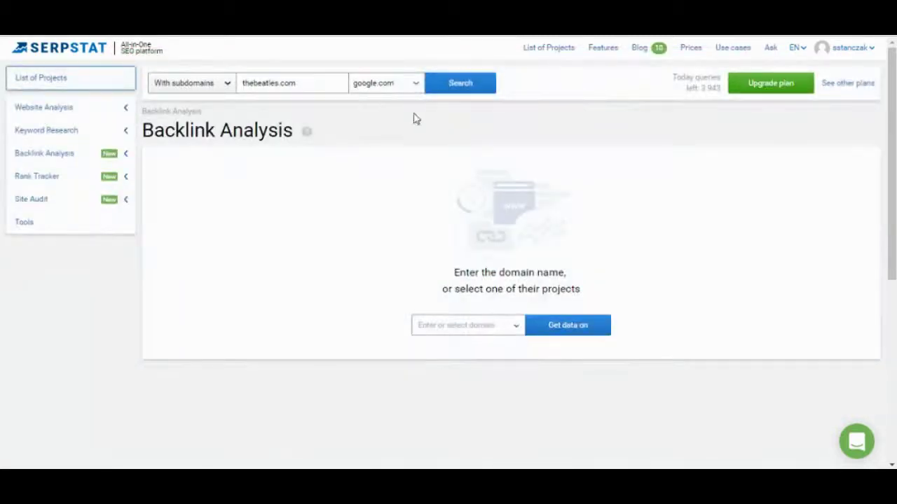
# Step: Get the Backlink Analysis overview for the domain thebeatles.com from the page's own domain form
pyautogui.click(446, 325)
pyautogui.write('t')
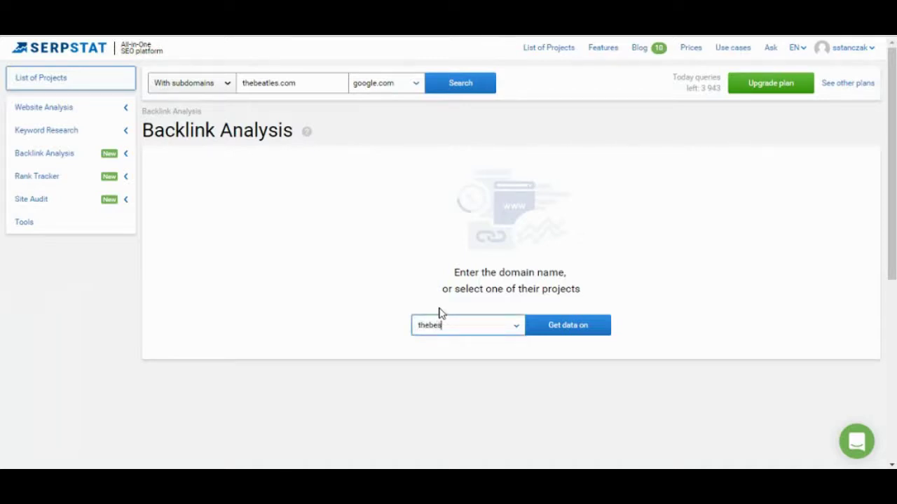
pyautogui.write('hebeatles')
pyautogui.press('Return')
pyautogui.click(430, 325)
pyautogui.write('thebeatles.com')
pyautogui.press('Return')
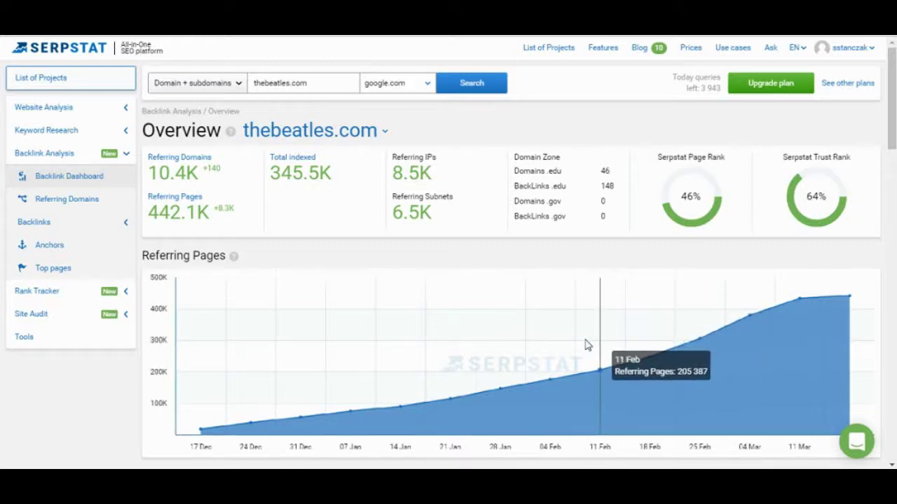
# Step: Examine the thebeatles.com backlink overview: referring pages, new and lost backlinks, new referring domains and anchors
pyautogui.scroll(-2, 580, 341)
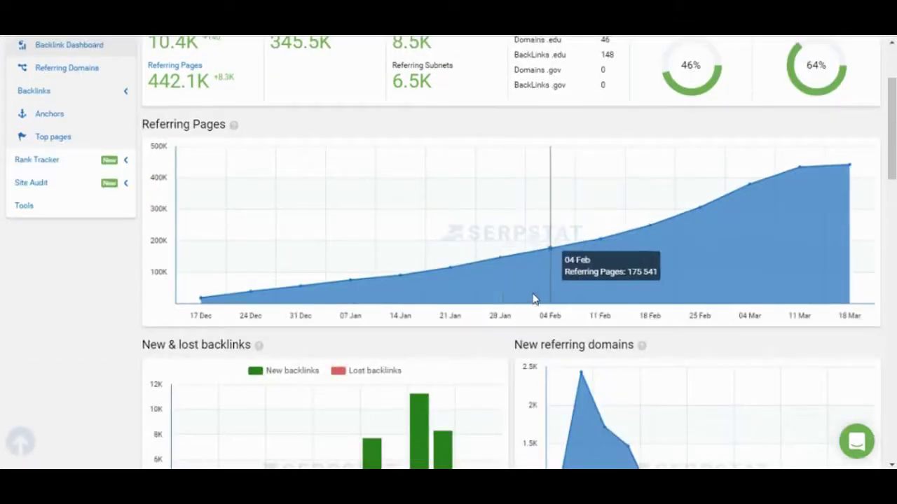
pyautogui.scroll(-4, 735, 263)
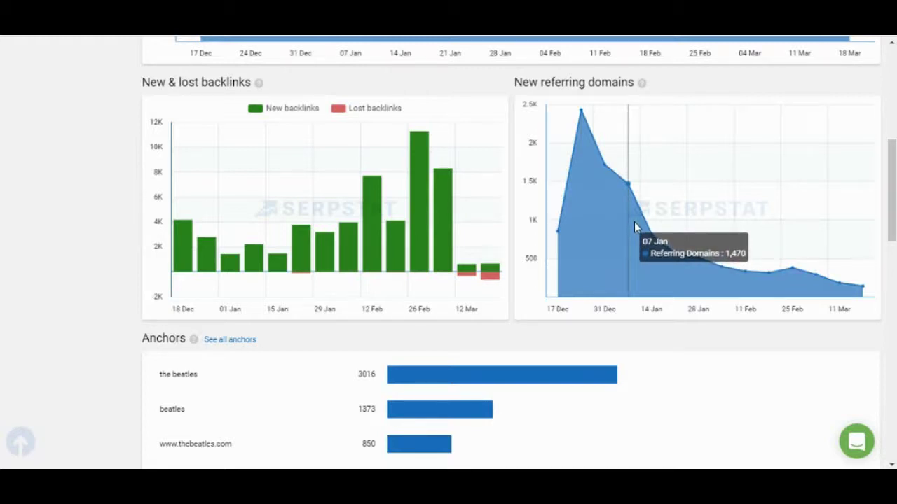
pyautogui.scroll(-4, 634, 223)
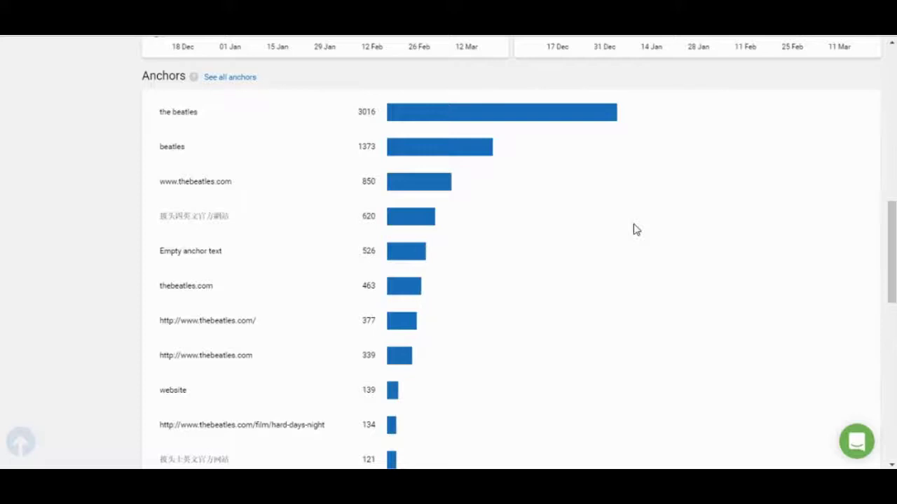
pyautogui.scroll(-10, 635, 229)
pyautogui.scroll(15, 634, 231)
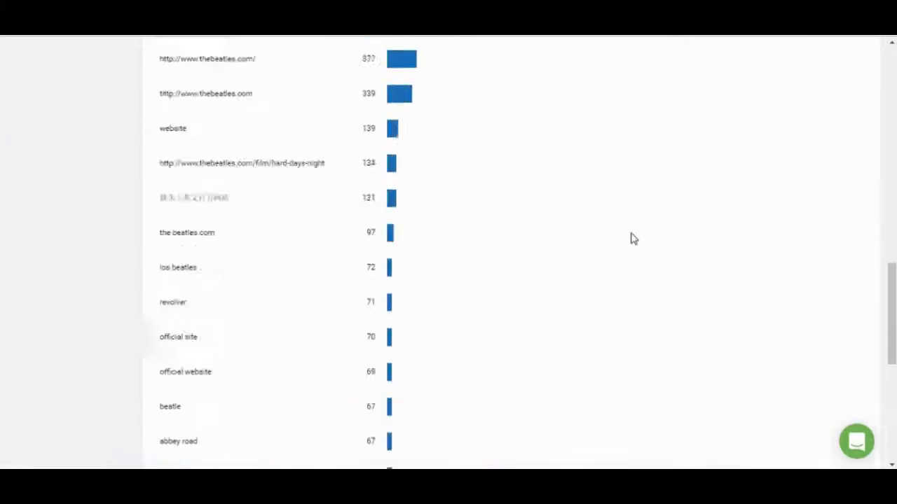
pyautogui.scroll(-6, 417, 258)
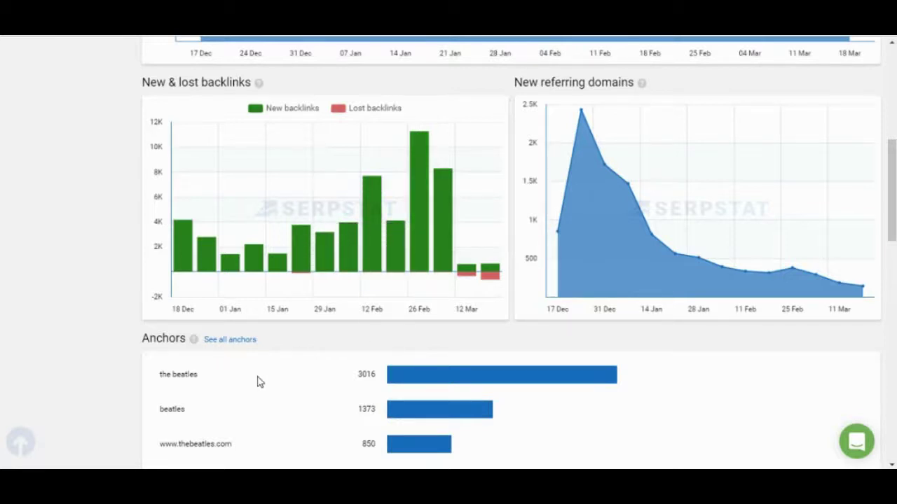
pyautogui.scroll(-2, 188, 390)
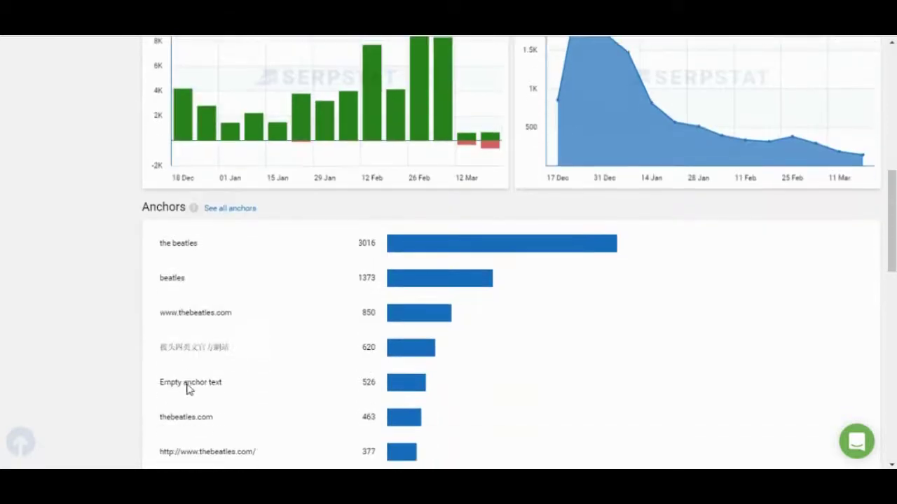
pyautogui.scroll(-2, 205, 400)
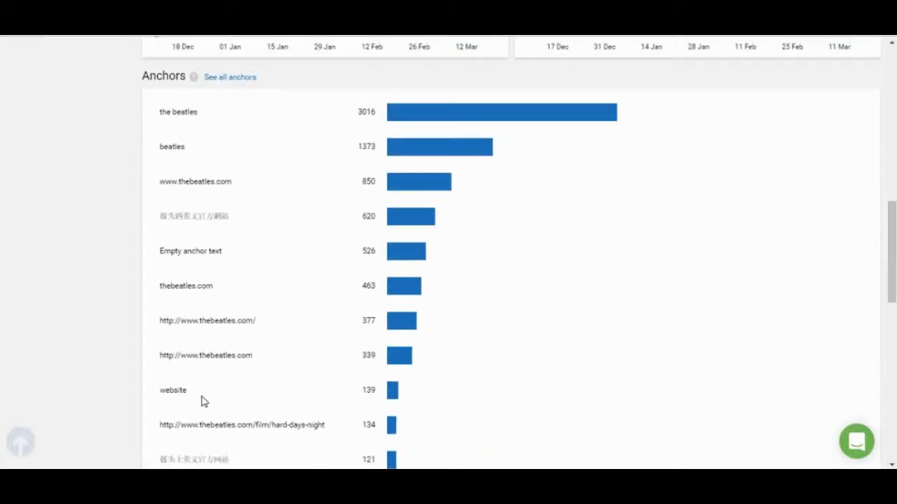
pyautogui.scroll(8, 196, 392)
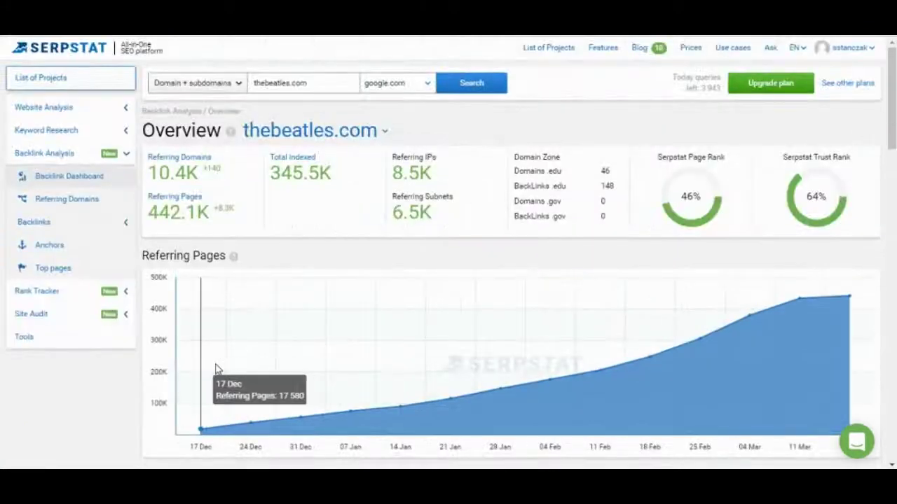
# Step: Open the Referring Domains report for thebeatles.com and examine the domains with their referring pages and rank metrics
pyautogui.click(95, 204)
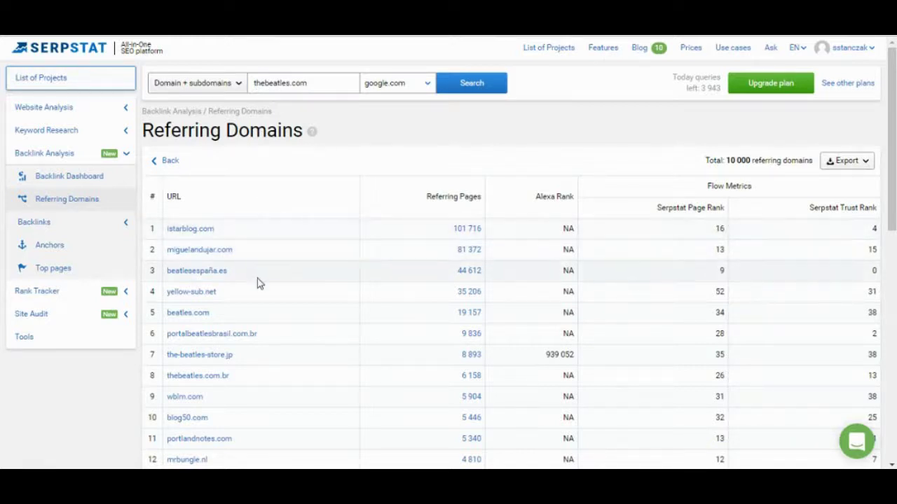
pyautogui.scroll(-2, 257, 282)
pyautogui.scroll(2, 257, 282)
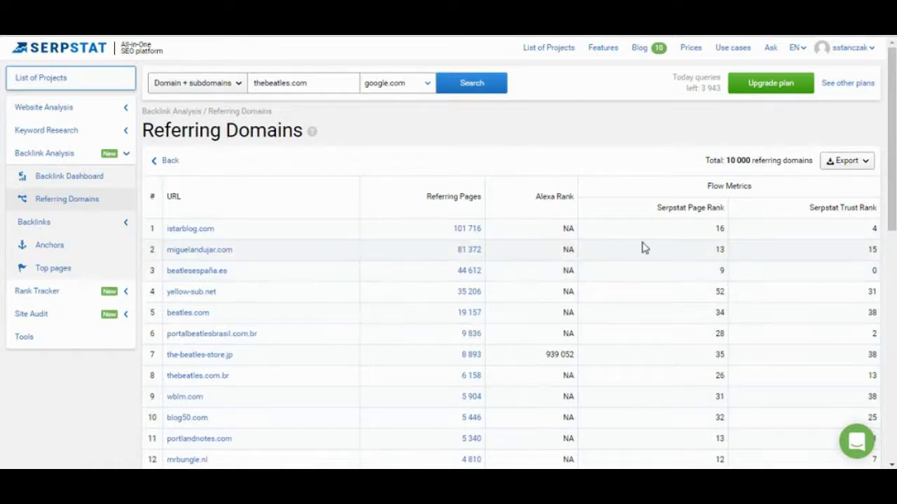
# Step: Finish reviewing the referring domains, and examine the Top pages report for thebeatles.com with its referring domains, pages and ranks
pyautogui.scroll(-4, 740, 285)
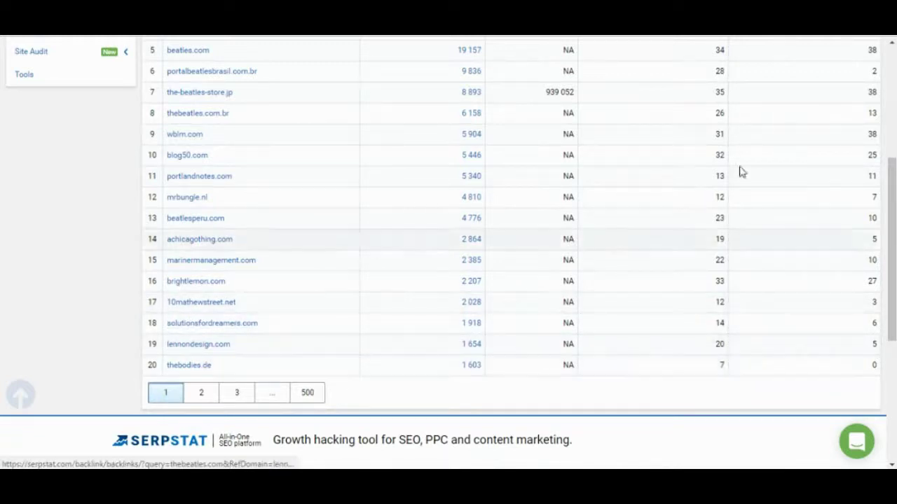
pyautogui.scroll(4, 784, 140)
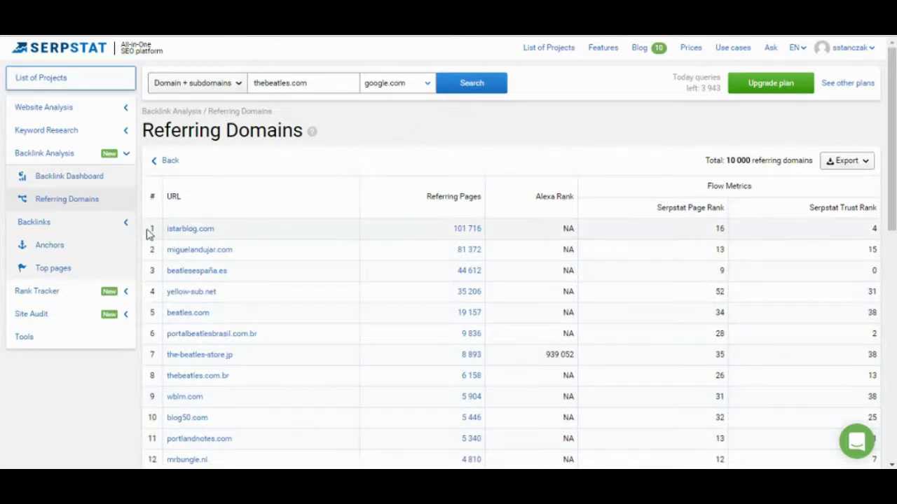
pyautogui.click(74, 271)
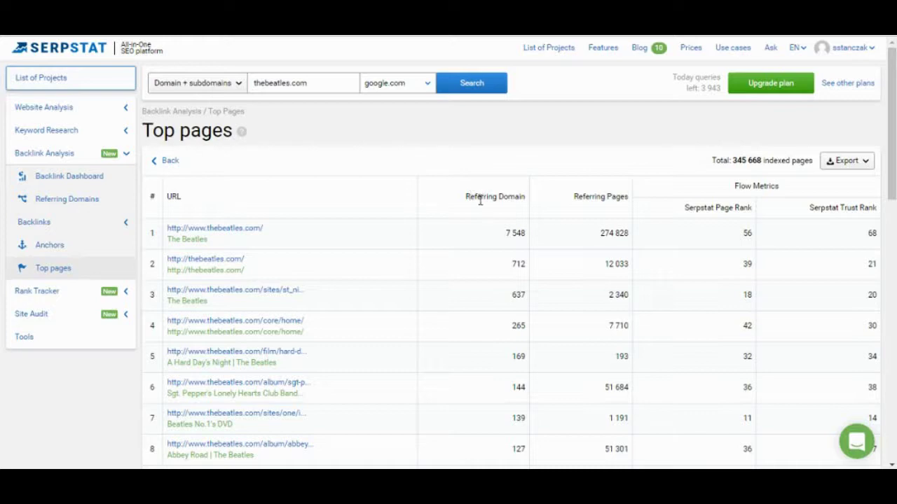
pyautogui.scroll(-2, 579, 225)
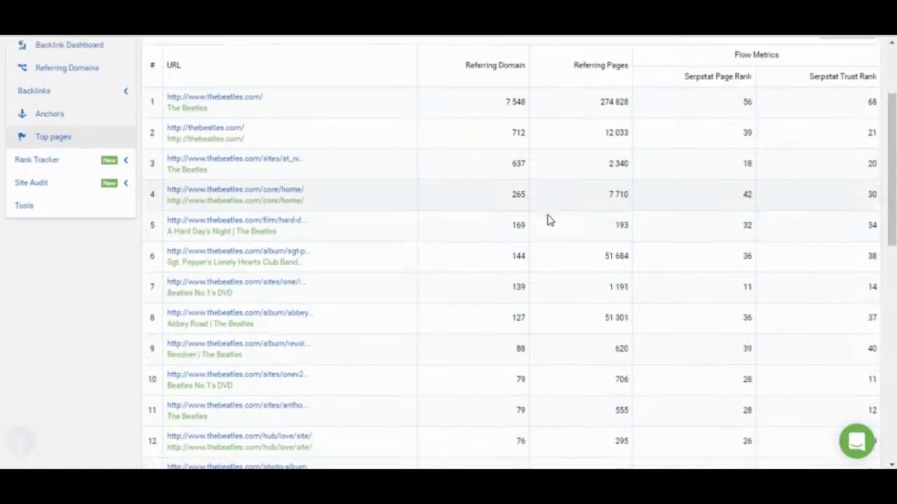
pyautogui.scroll(2, 548, 220)
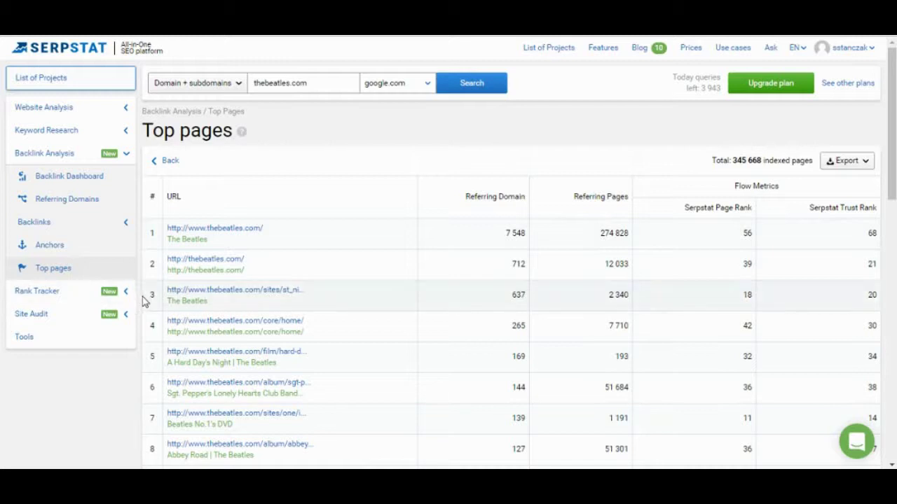
# Step: Open the Rank Tracker's Positions report for the MarTech Wiz project
pyautogui.click(123, 155)
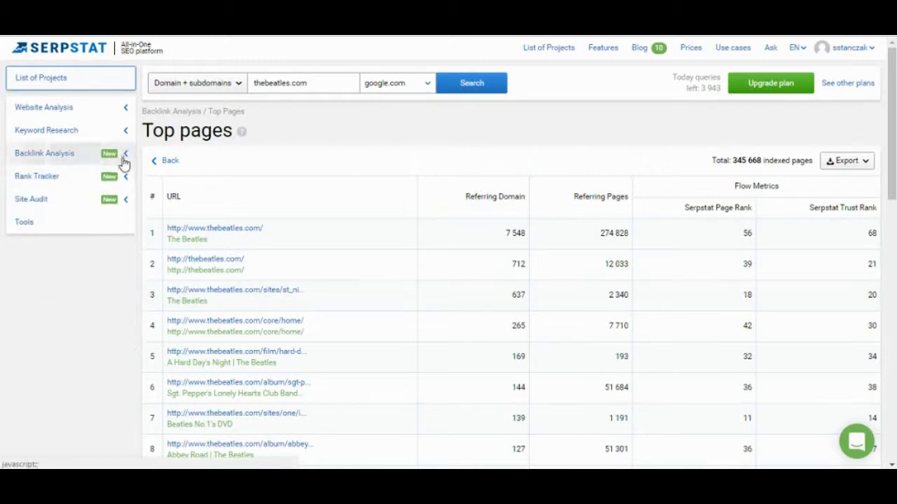
pyautogui.click(123, 176)
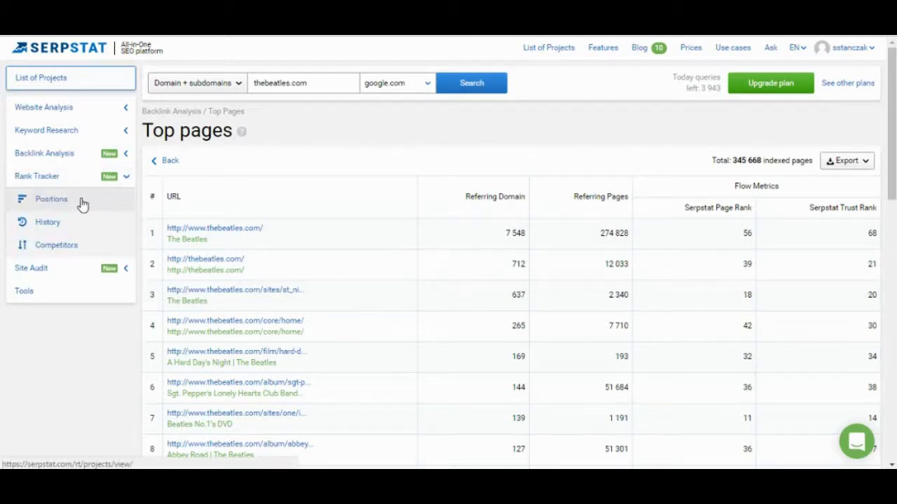
pyautogui.click(82, 204)
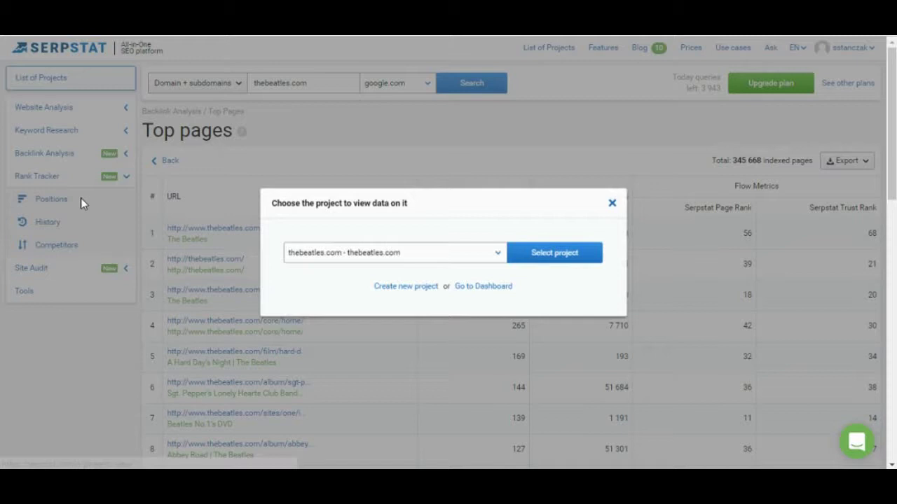
pyautogui.click(322, 258)
pyautogui.click(311, 304)
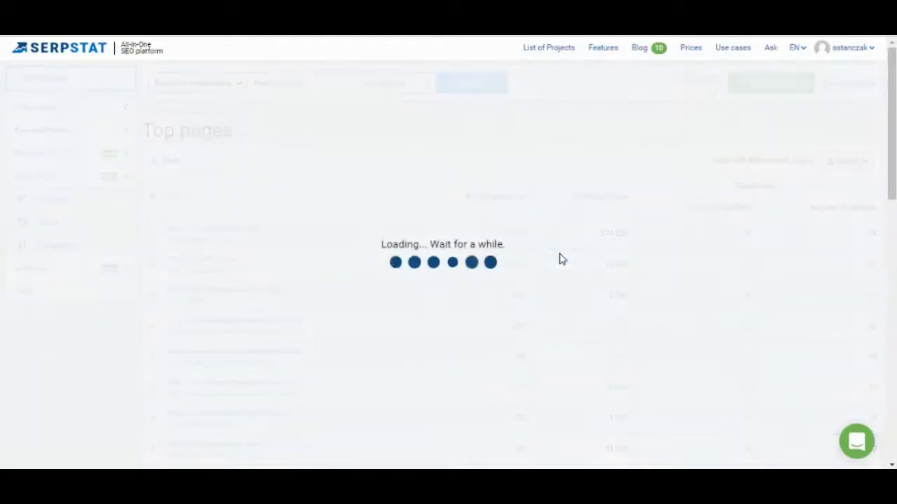
pyautogui.click(560, 257)
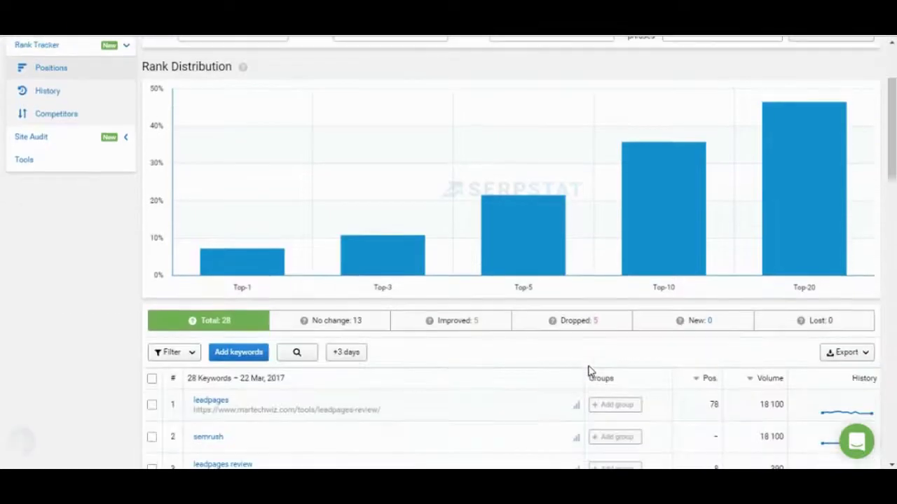
# Step: Examine the martechwiz.com rank distribution and the tracked keywords with their positions, search volume and history
pyautogui.scroll(-2, 591, 371)
pyautogui.scroll(-1, 589, 372)
pyautogui.scroll(-1, 585, 372)
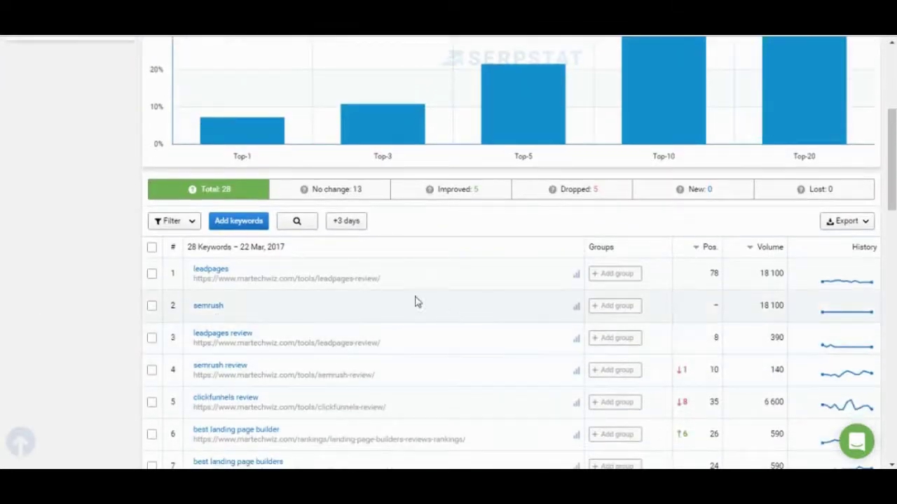
pyautogui.moveTo(245, 256)
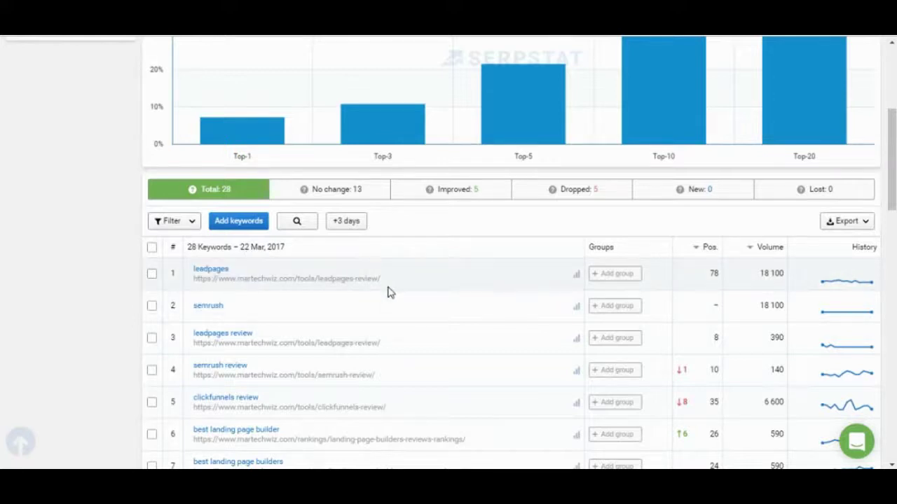
pyautogui.scroll(-3, 390, 294)
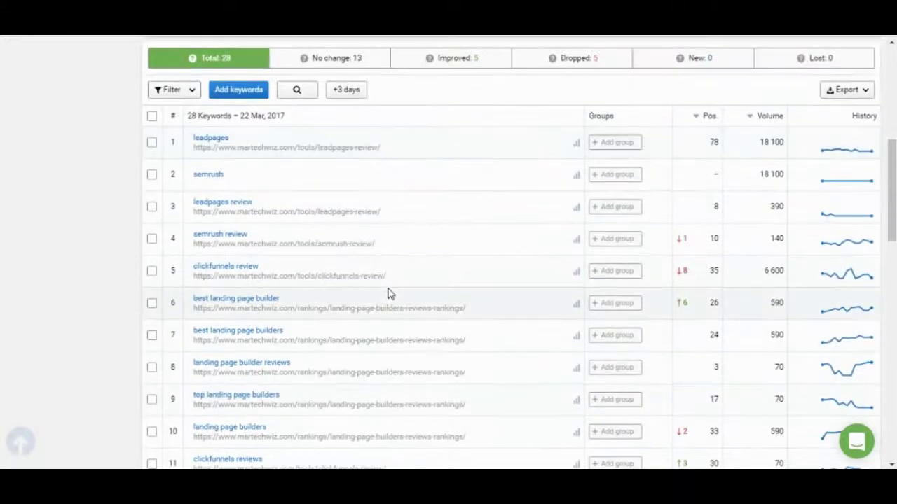
pyautogui.scroll(-3, 390, 294)
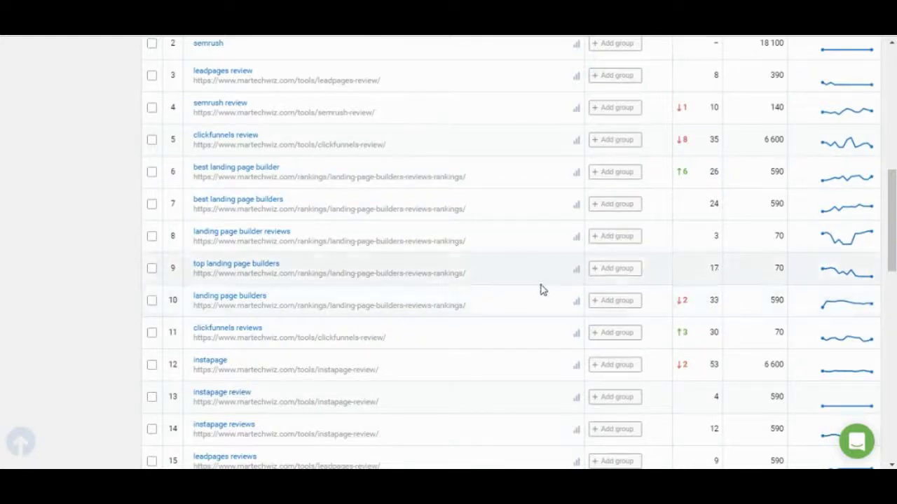
pyautogui.scroll(9, 760, 287)
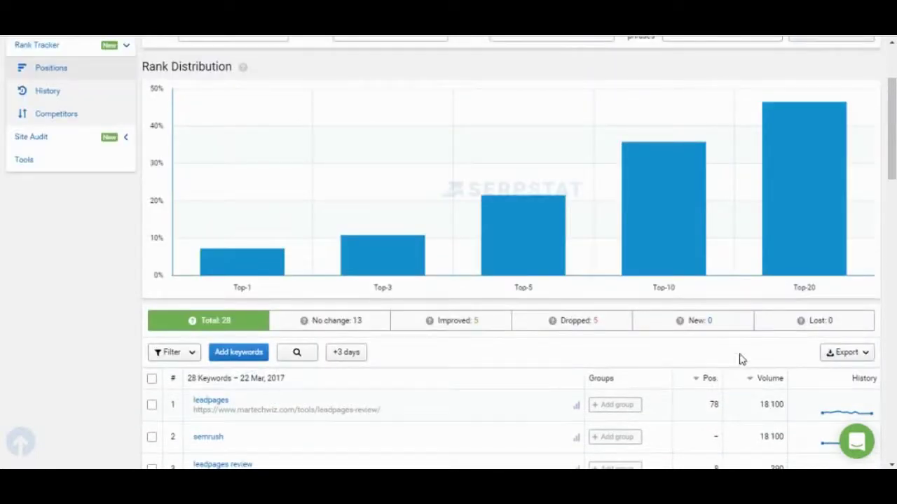
pyautogui.scroll(-3, 746, 418)
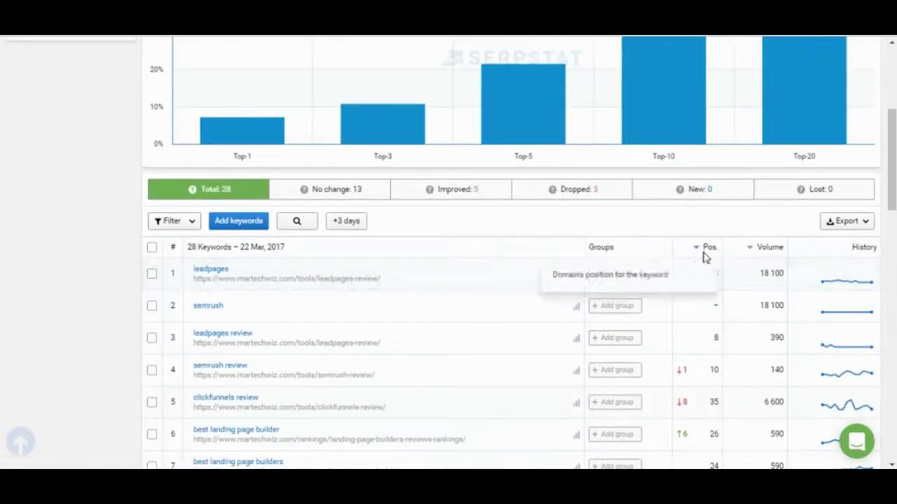
# Step: Sort the tracked keywords by position, show only the improved ones and review them
pyautogui.click(696, 249)
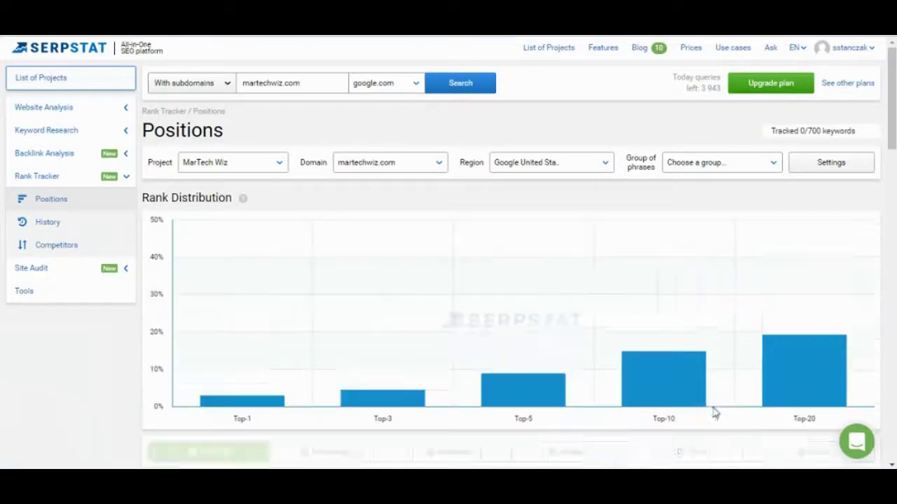
pyautogui.scroll(-2, 714, 339)
pyautogui.scroll(-2, 715, 340)
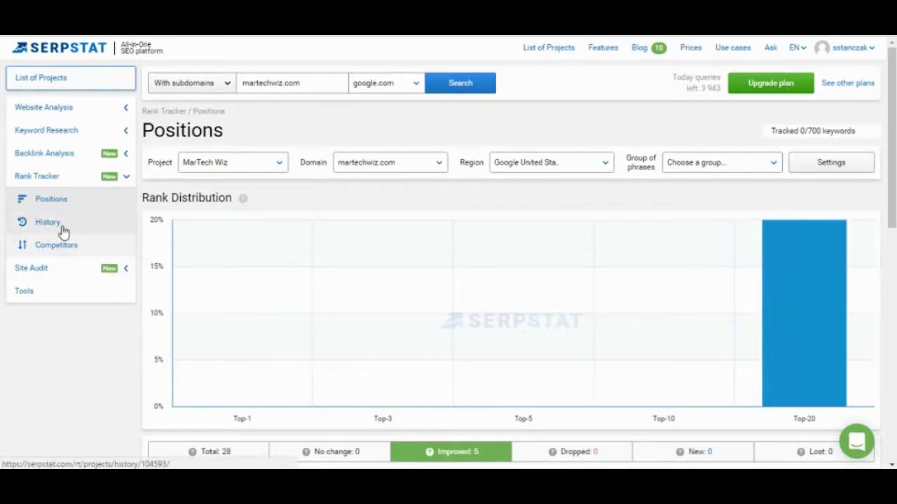
pyautogui.scroll(-4, 126, 234)
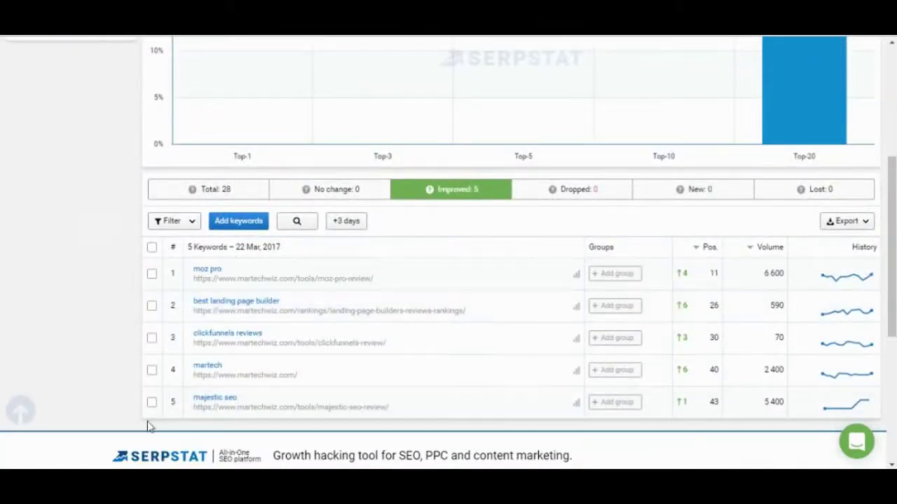
pyautogui.scroll(1, 222, 230)
pyautogui.scroll(4, 222, 230)
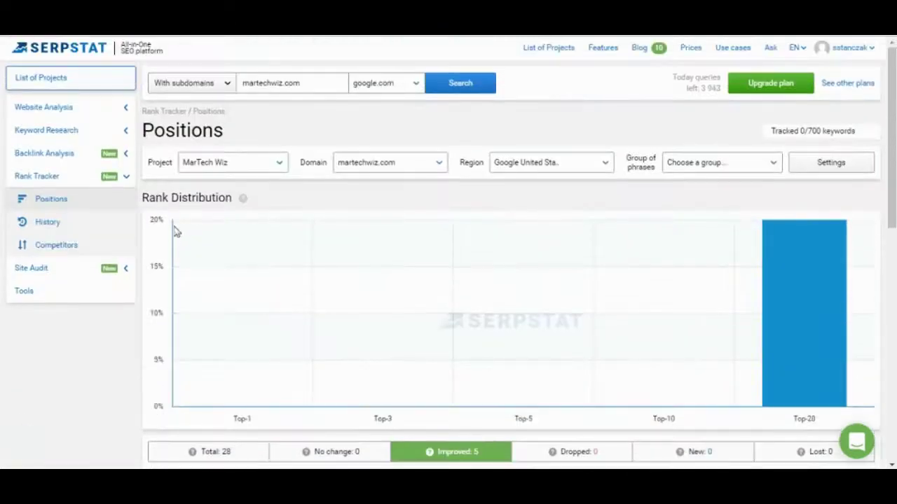
# Step: Open the Rank Tracker's History report for martechwiz.com and examine the rank distribution trend
pyautogui.click(97, 232)
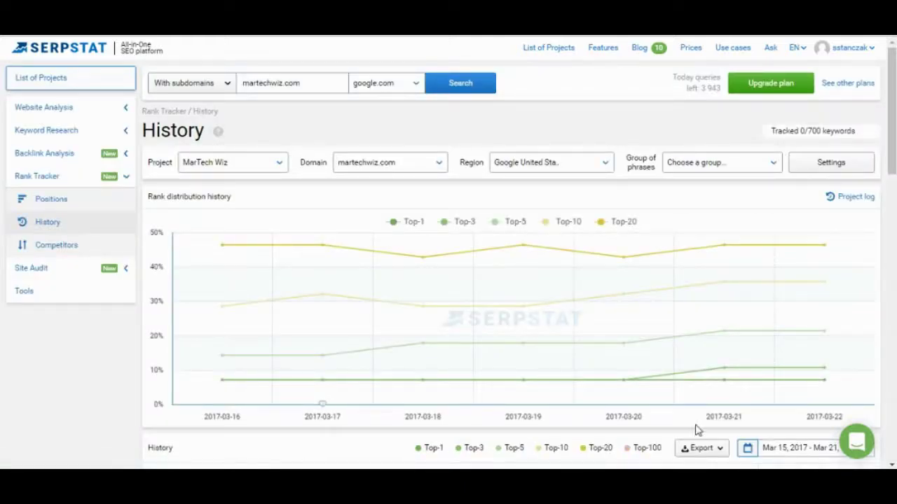
pyautogui.scroll(-2, 671, 360)
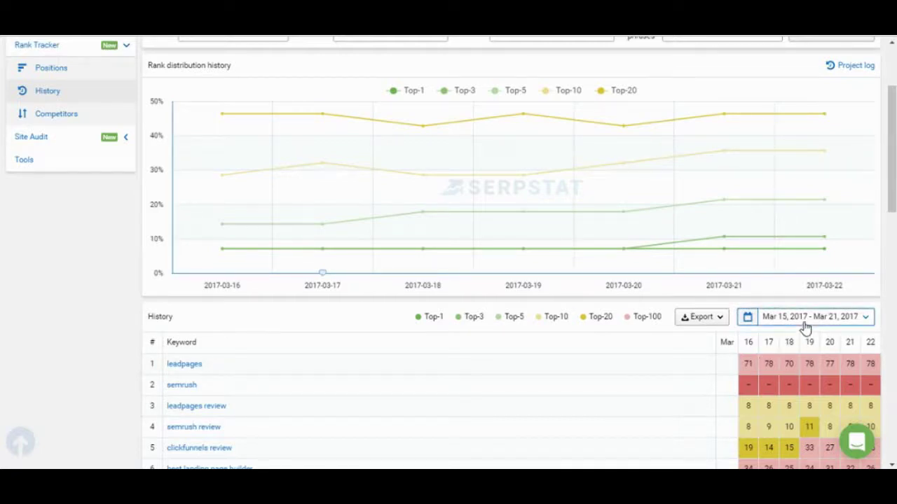
pyautogui.scroll(-2, 805, 327)
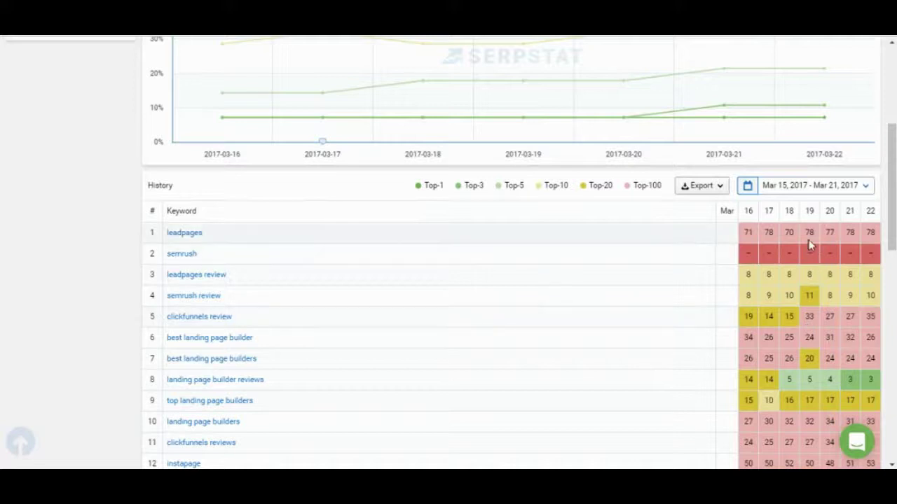
# Step: View the date range options of the keyword history, and examine each keyword's color-coded daily positions
pyautogui.click(828, 188)
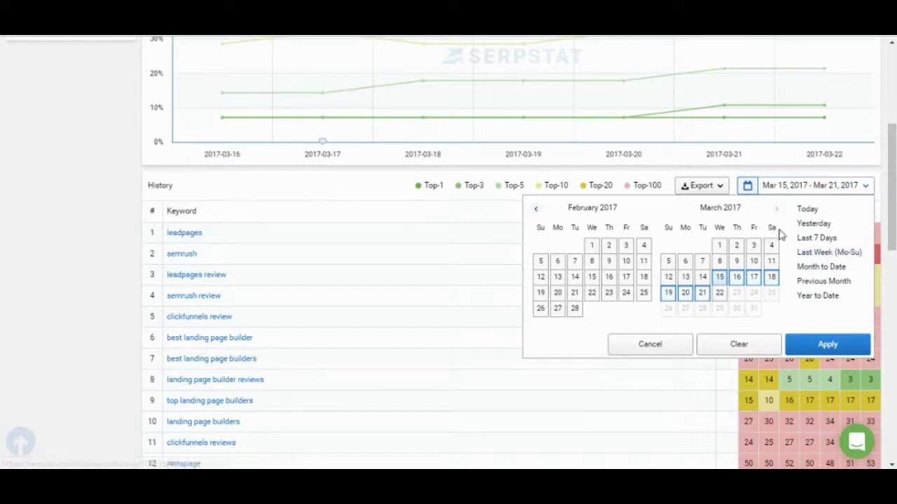
pyautogui.scroll(3, 346, 269)
pyautogui.click(352, 311)
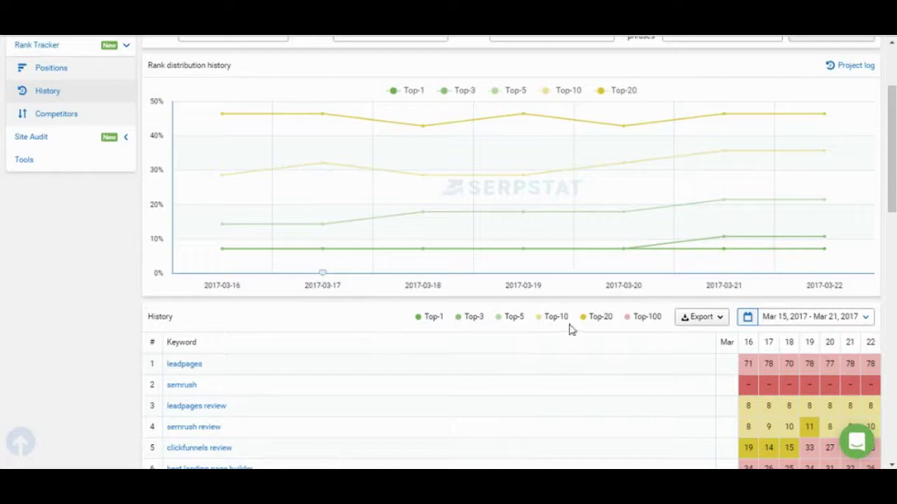
pyautogui.scroll(-3, 759, 309)
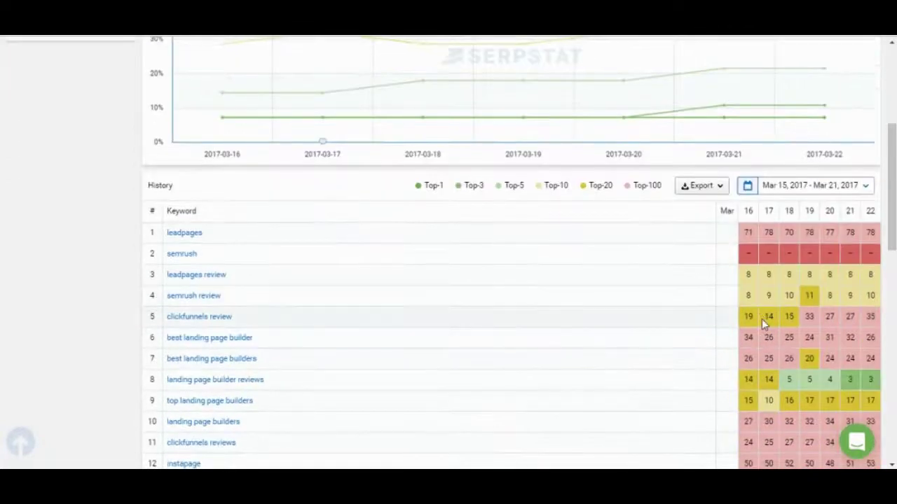
pyautogui.scroll(-3, 761, 319)
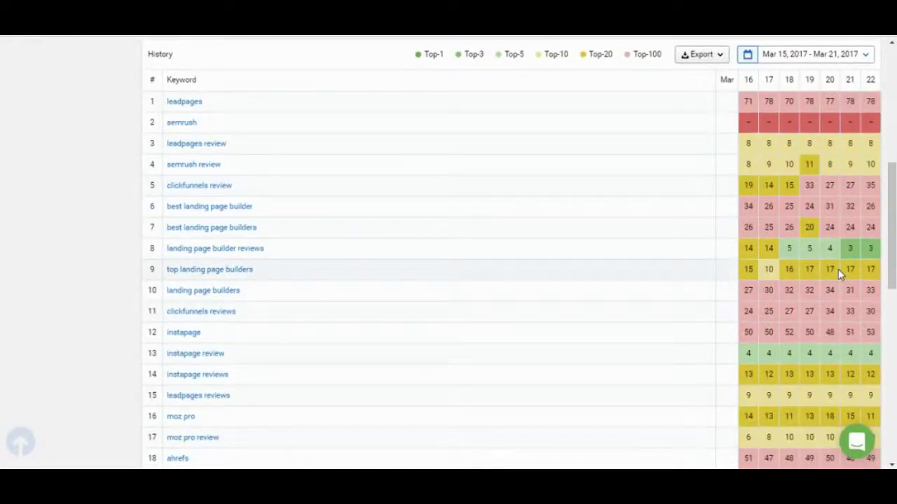
pyautogui.scroll(8, 790, 305)
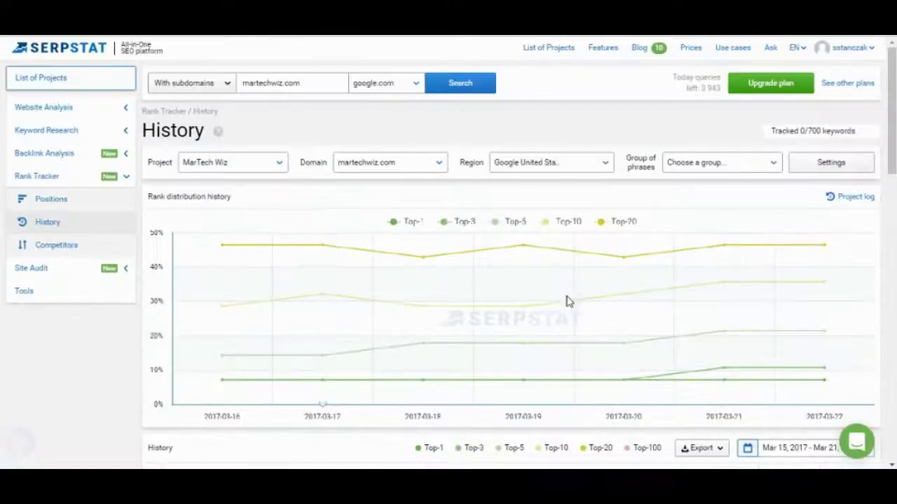
# Step: Open the Rank Tracker's Competitors report and examine the domains' traffic share for the tracked keywords
pyautogui.click(89, 249)
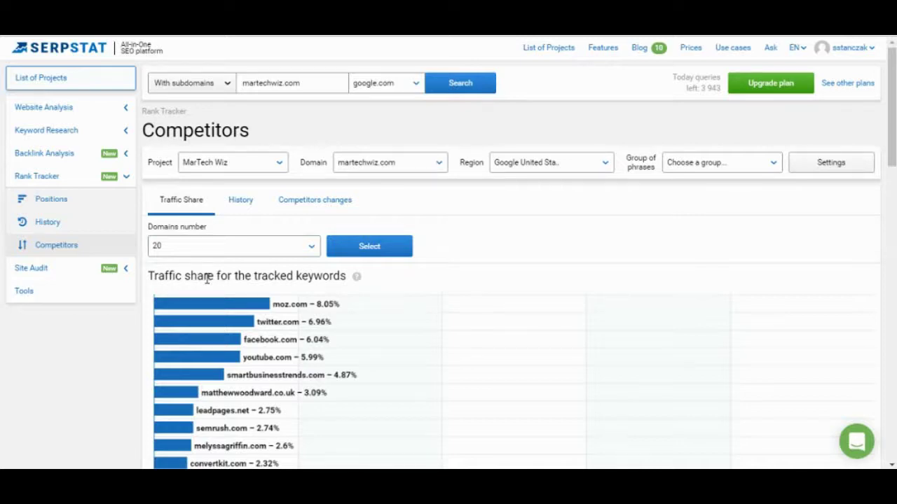
pyautogui.scroll(-2, 218, 288)
pyautogui.scroll(-2, 256, 305)
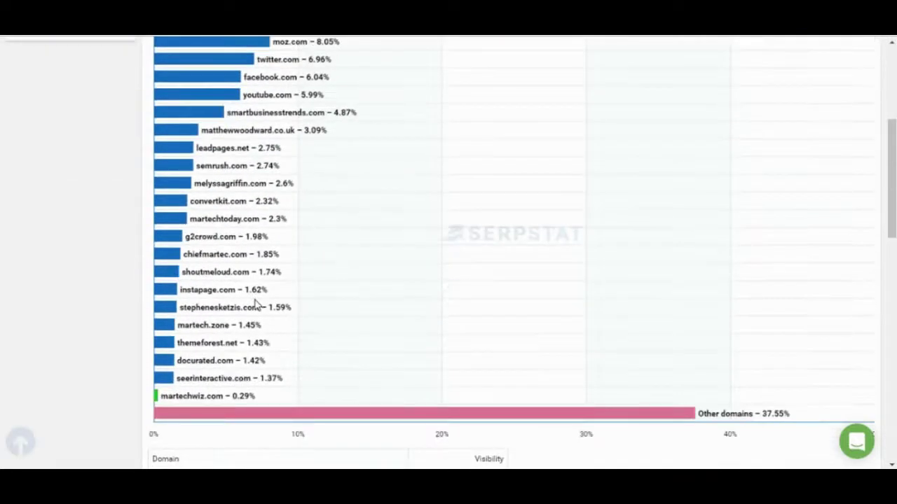
pyautogui.scroll(-2, 256, 304)
pyautogui.scroll(6, 256, 305)
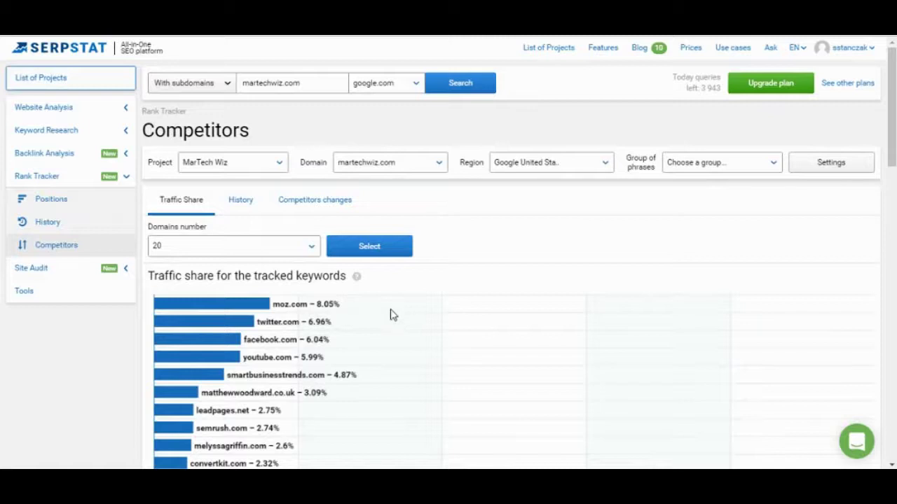
# Step: Open the competitors' history and examine each domain's daily visibility in the chart and the ranking tables
pyautogui.click(252, 208)
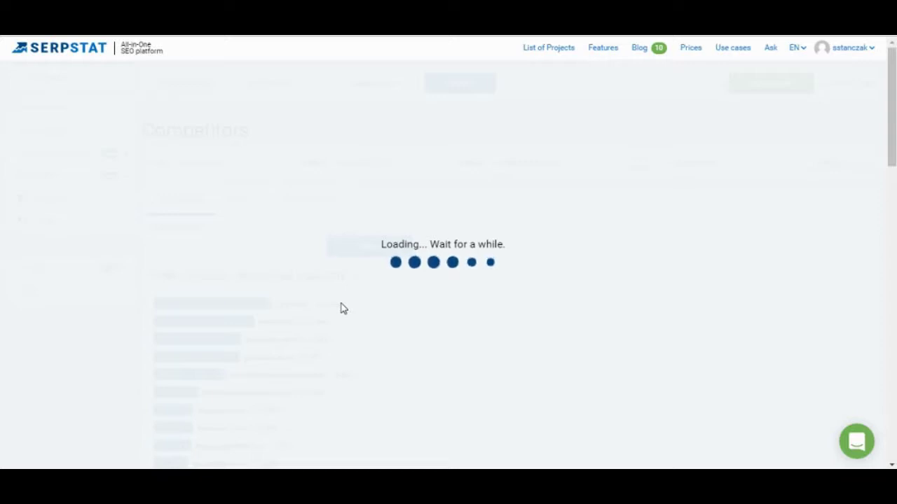
pyautogui.scroll(-2, 341, 304)
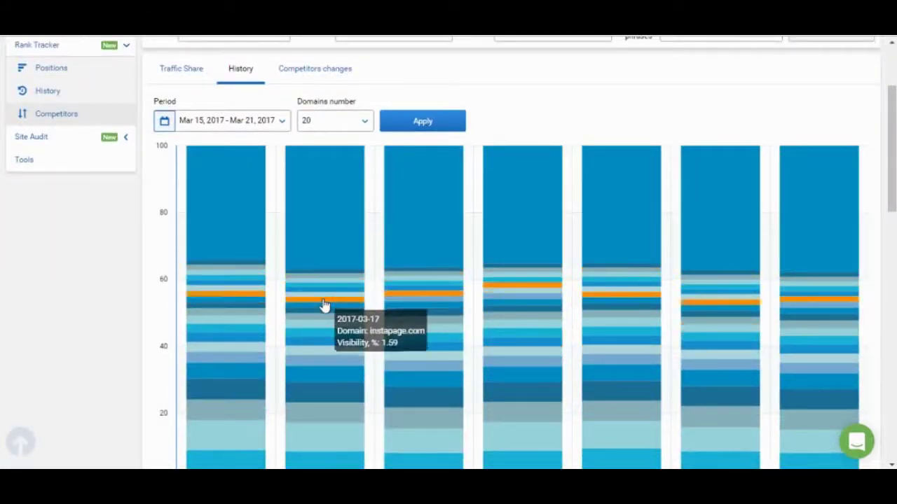
pyautogui.scroll(-2, 325, 307)
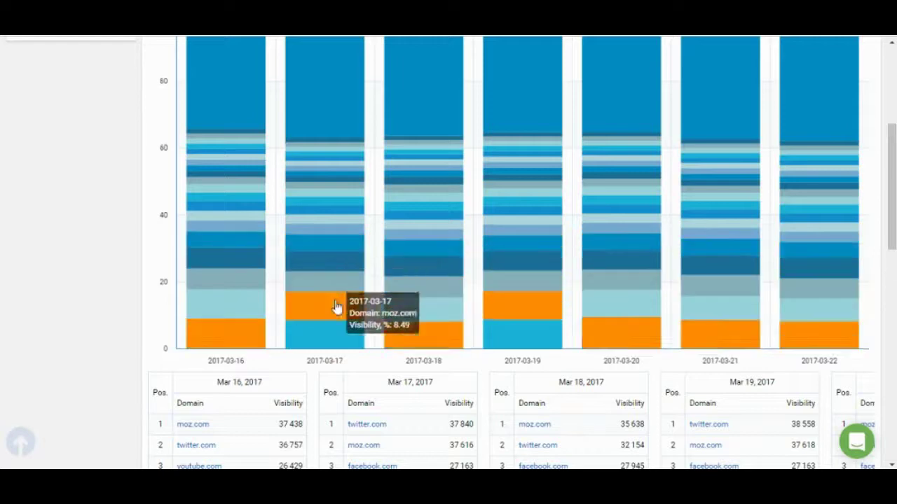
pyautogui.scroll(-4, 336, 308)
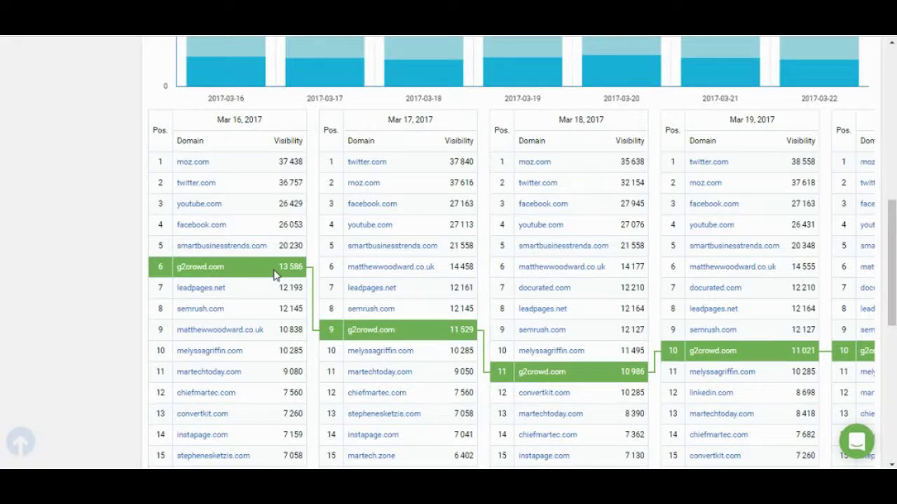
# Step: Compare the competitors' daily visibility rankings in the history tables, tracing individual domains' positions from day to day
pyautogui.scroll(10, 273, 275)
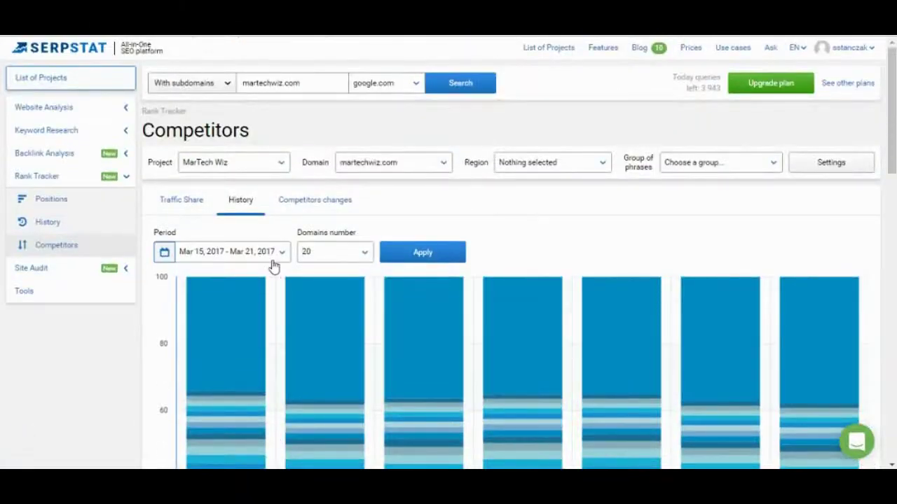
pyautogui.scroll(-5, 280, 294)
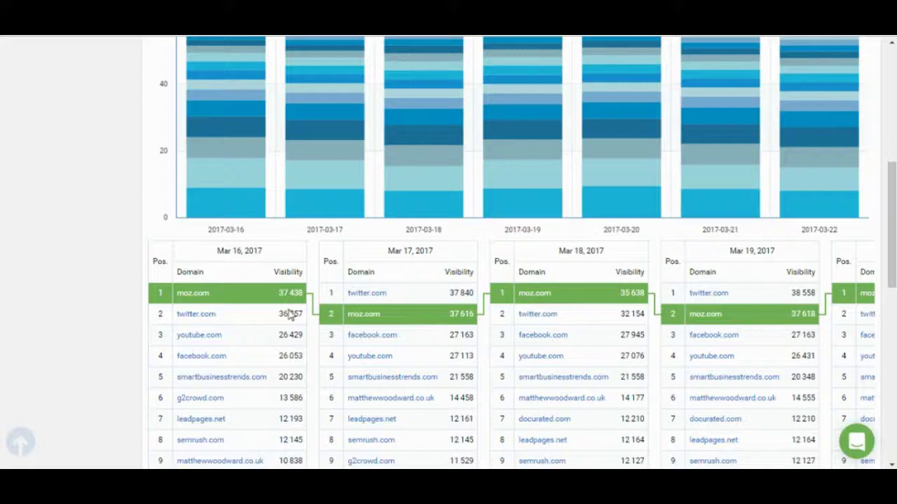
pyautogui.scroll(-4, 290, 315)
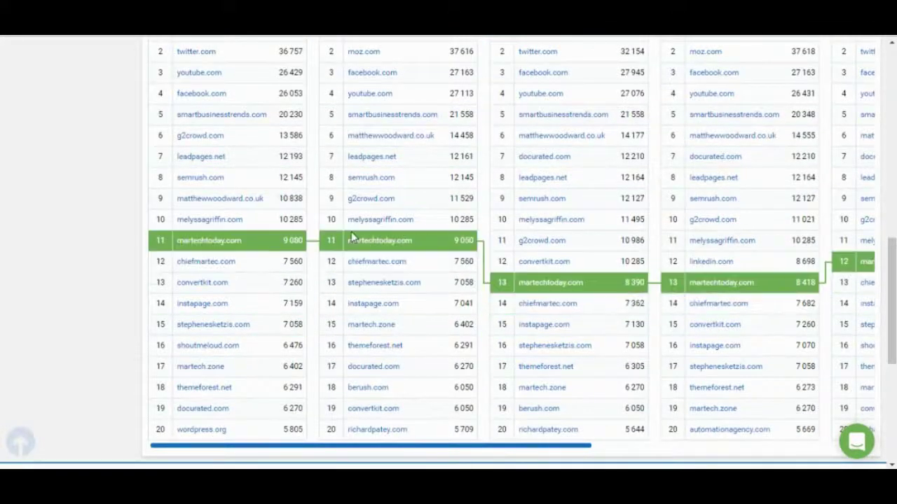
pyautogui.scroll(4, 448, 287)
pyautogui.scroll(-3, 498, 322)
pyautogui.scroll(8, 423, 302)
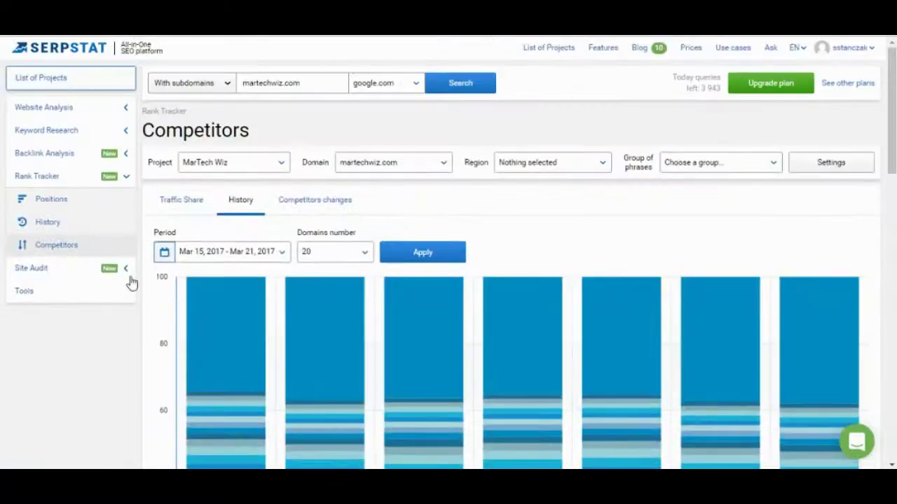
# Step: Open the Site Audit summary for martechwiz.com and examine its SDO score, issue priorities, crawl charts and error categories
pyautogui.click(101, 276)
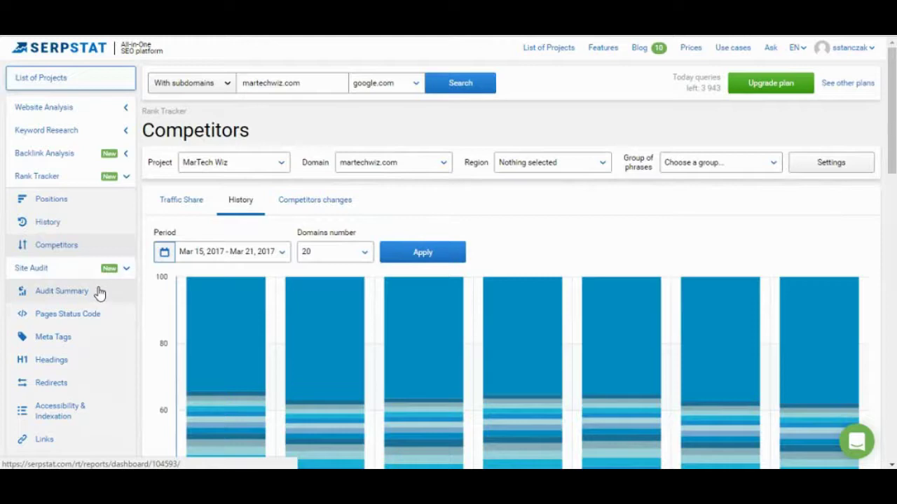
pyautogui.click(95, 294)
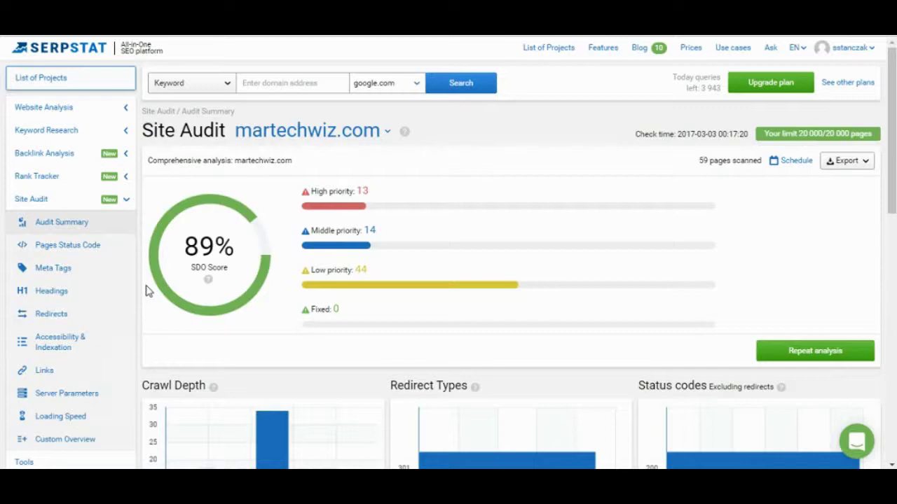
pyautogui.scroll(-2, 148, 294)
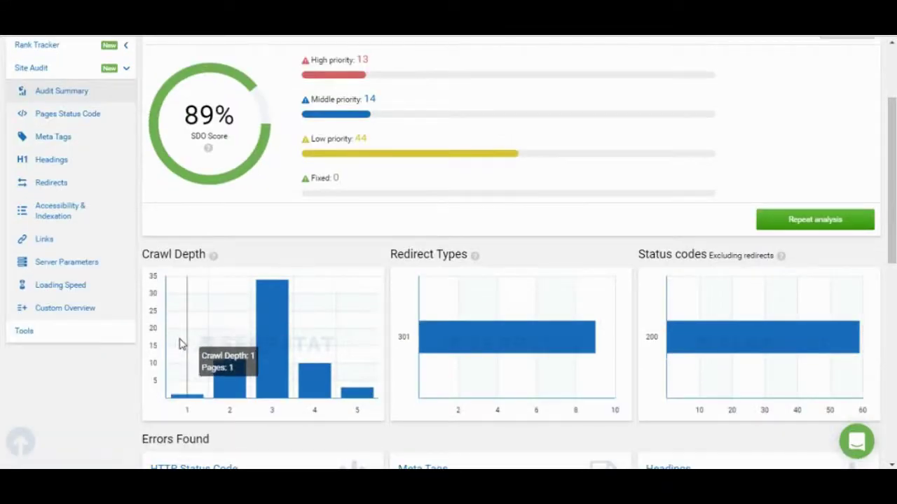
pyautogui.scroll(-2, 178, 346)
pyautogui.scroll(-2, 177, 348)
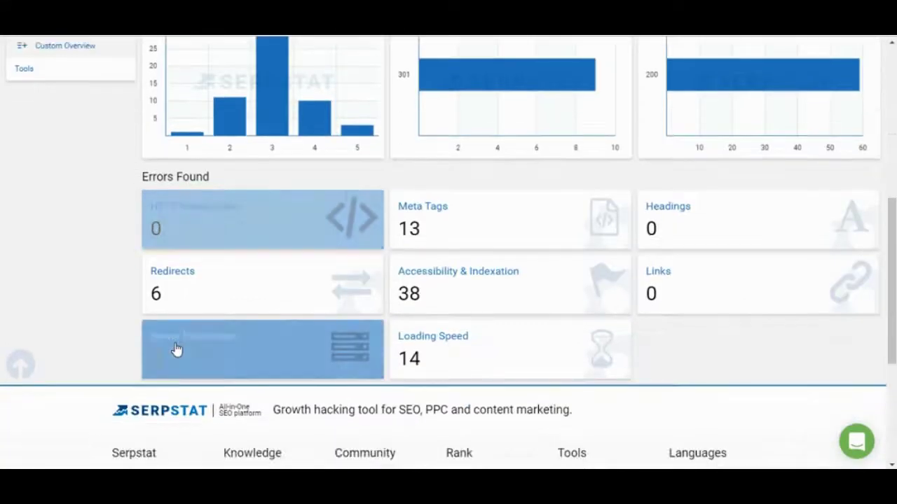
pyautogui.scroll(2, 177, 350)
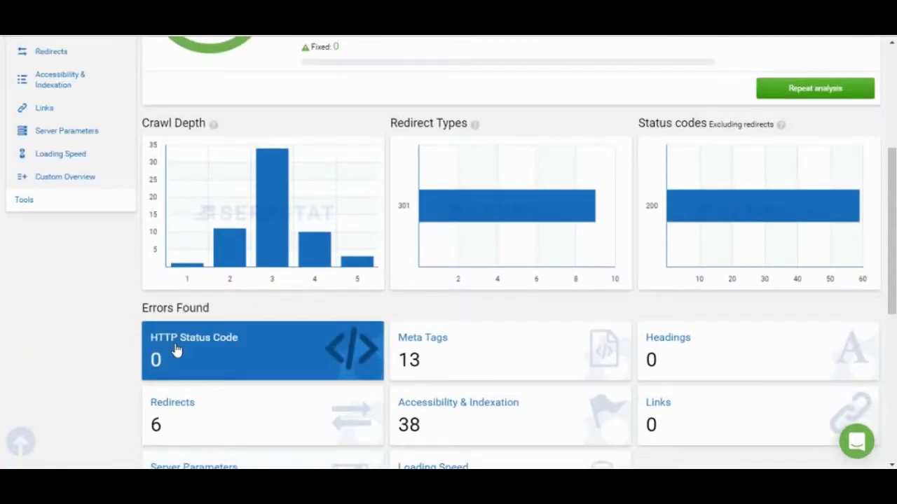
pyautogui.scroll(4, 177, 348)
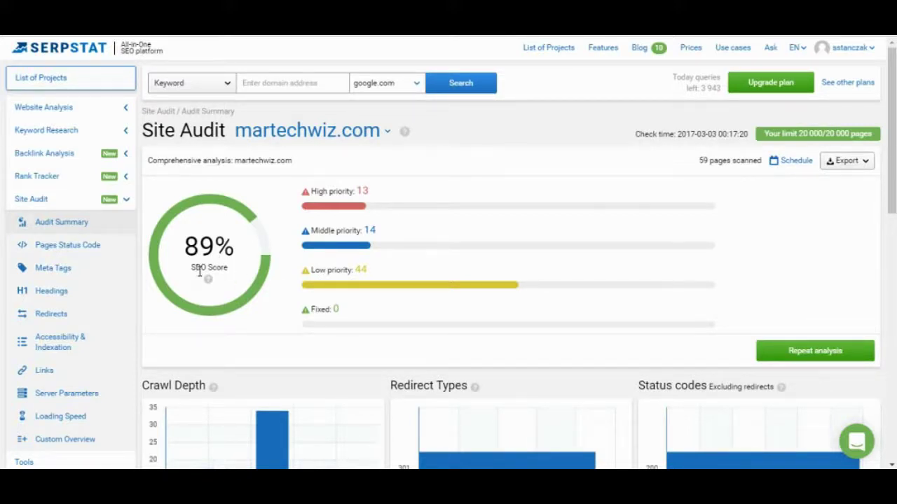
pyautogui.scroll(-4, 322, 308)
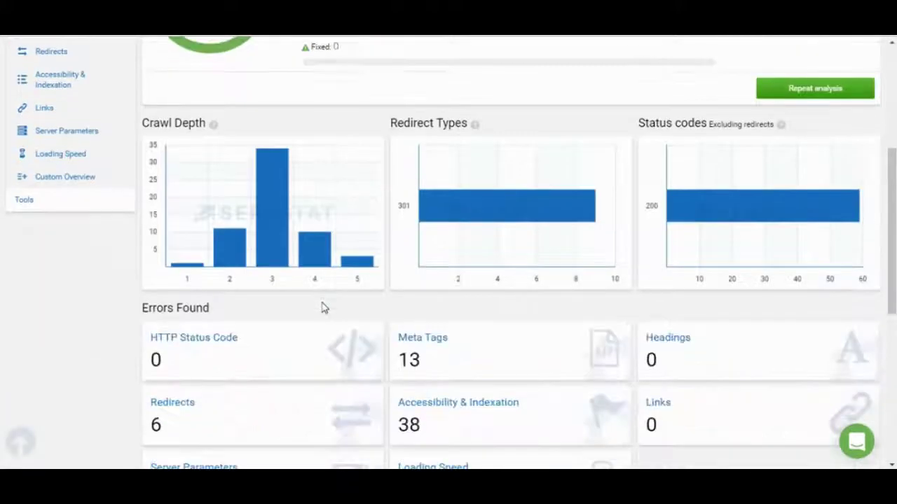
pyautogui.scroll(-2, 322, 309)
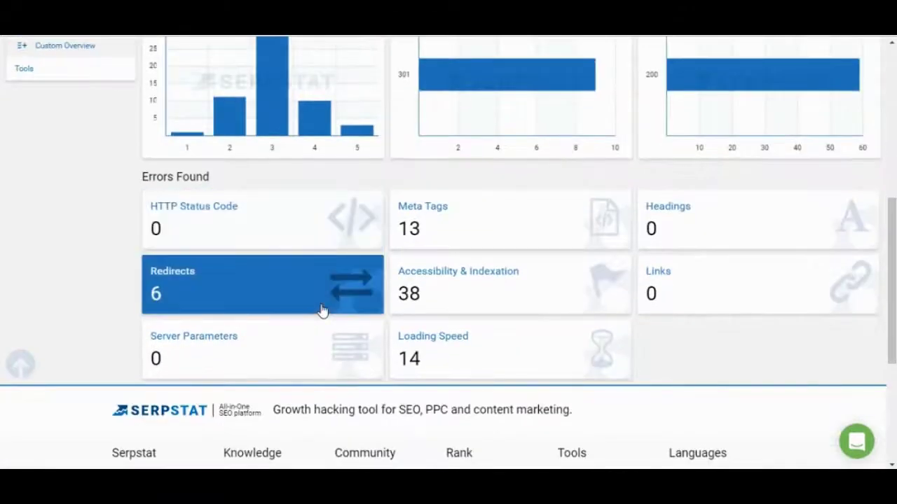
pyautogui.scroll(2, 321, 310)
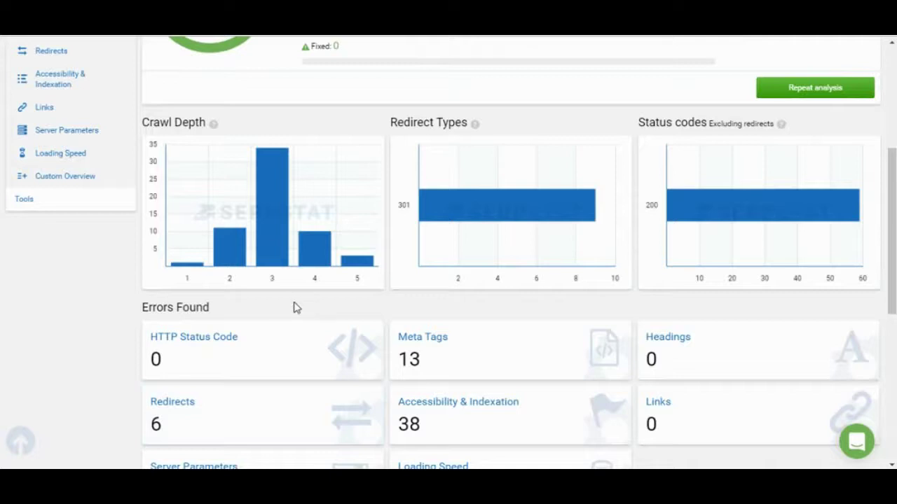
# Step: Open the site audit's Custom Overview to view the audited page list, and return to the Audit Summary
pyautogui.scroll(2, 256, 312)
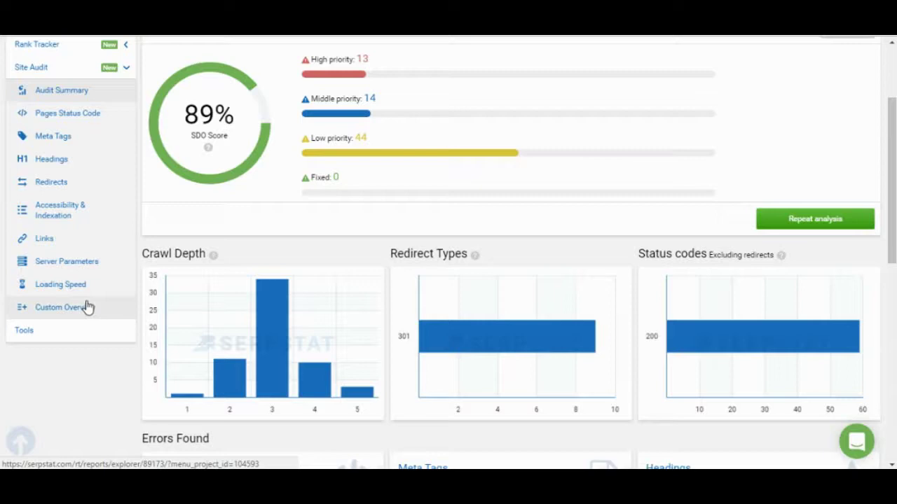
pyautogui.click(87, 306)
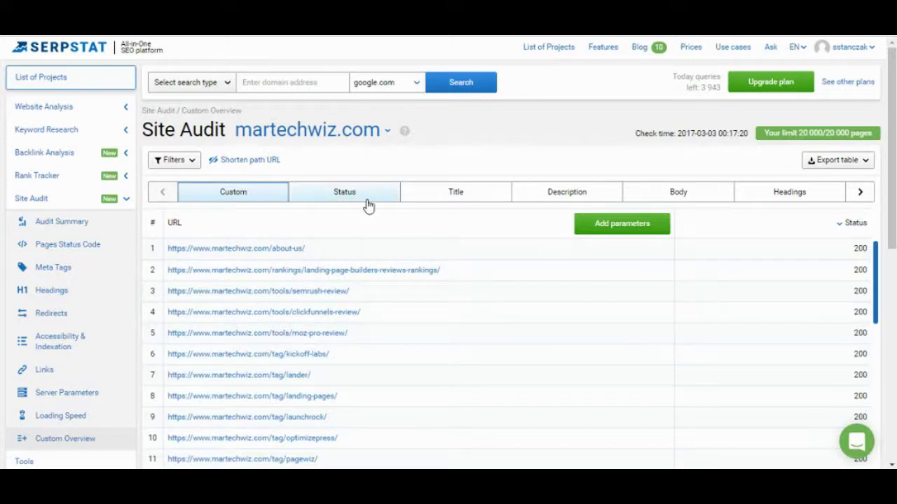
pyautogui.click(112, 220)
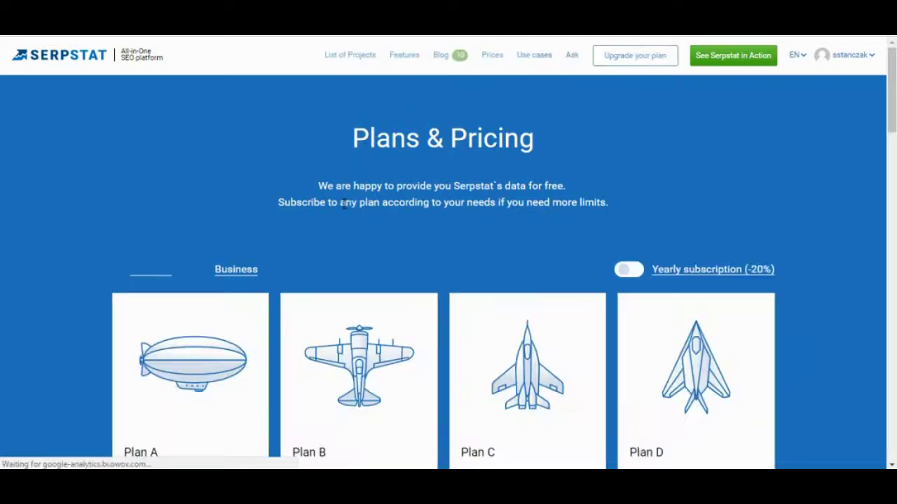
# Step: Examine the personal plans on the Plans & Pricing page, focusing on Plan A's monthly price, limits and included features
pyautogui.scroll(-2, 343, 203)
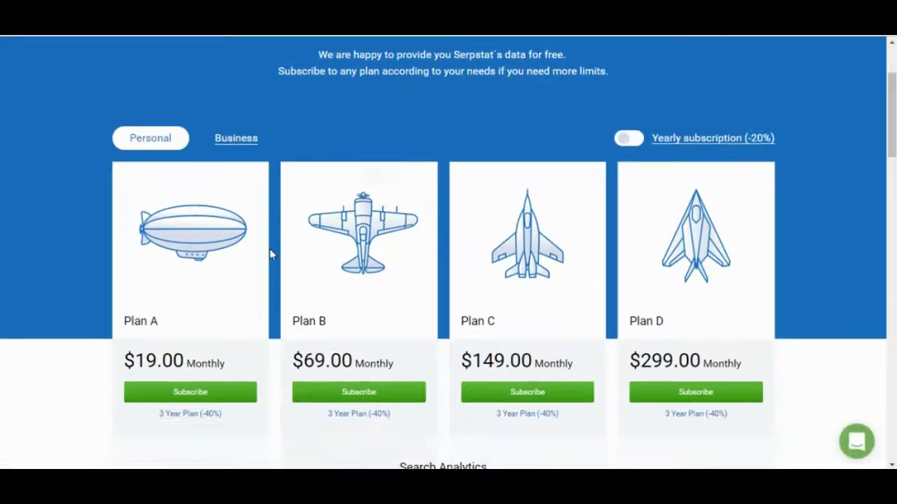
pyautogui.scroll(-2, 268, 255)
pyautogui.scroll(-2, 266, 261)
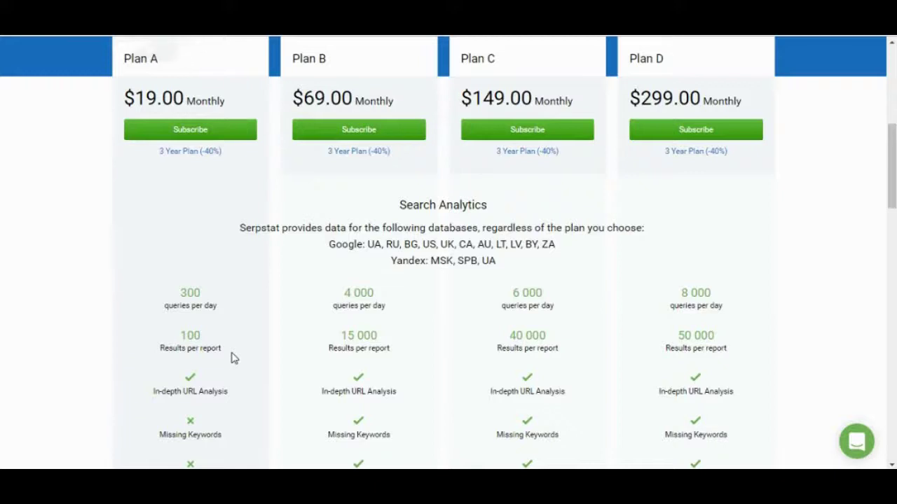
pyautogui.scroll(-2, 234, 359)
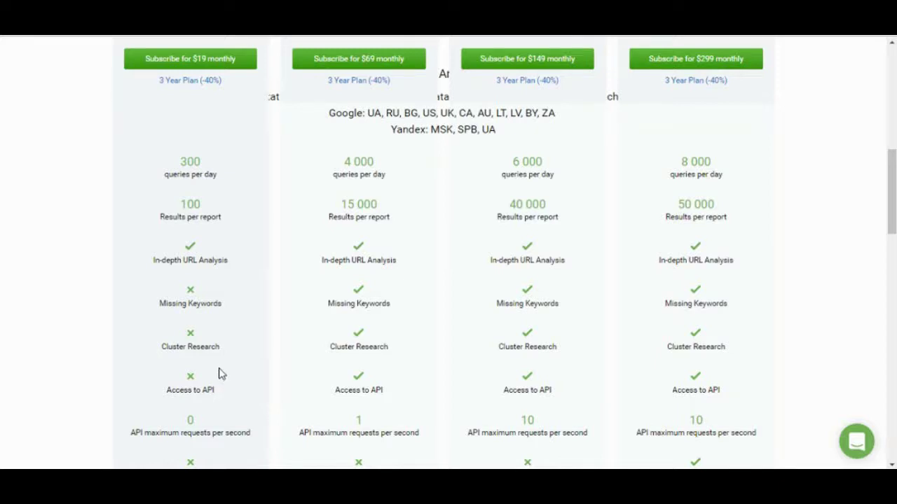
pyautogui.scroll(2, 219, 365)
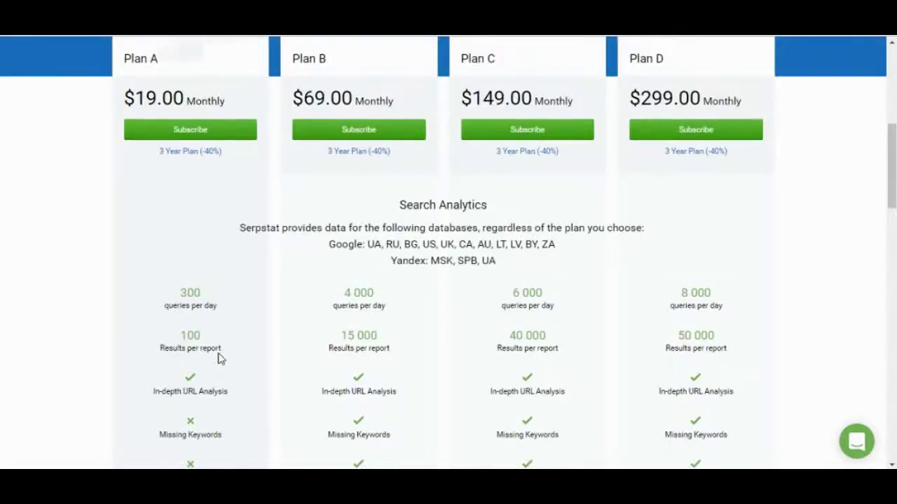
pyautogui.scroll(-2, 222, 331)
pyautogui.scroll(2, 219, 331)
pyautogui.scroll(-2, 196, 356)
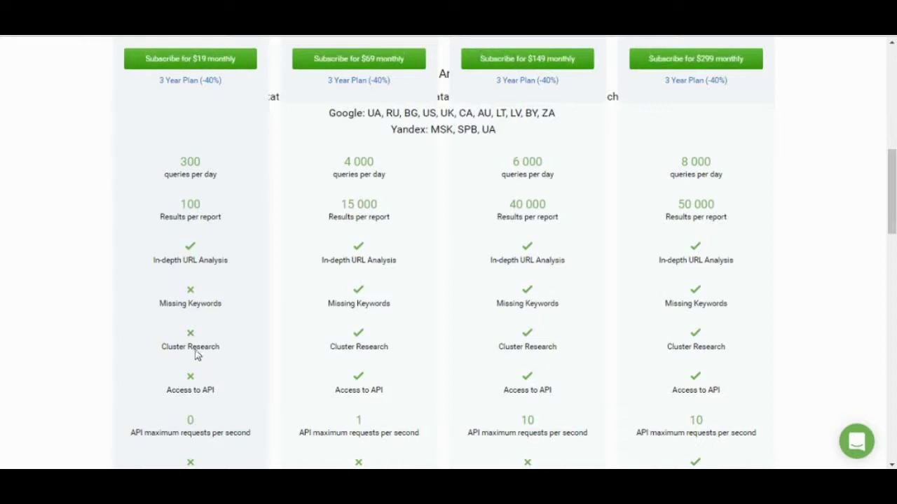
pyautogui.scroll(2, 196, 356)
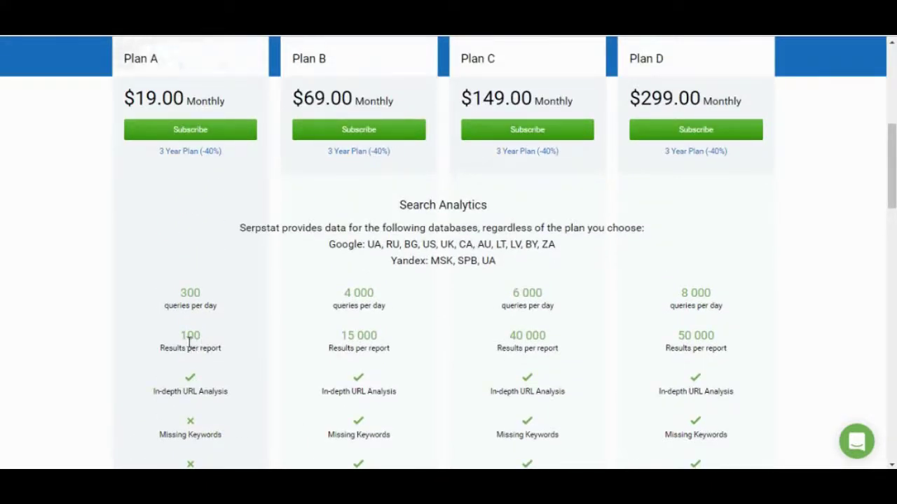
pyautogui.scroll(2, 185, 341)
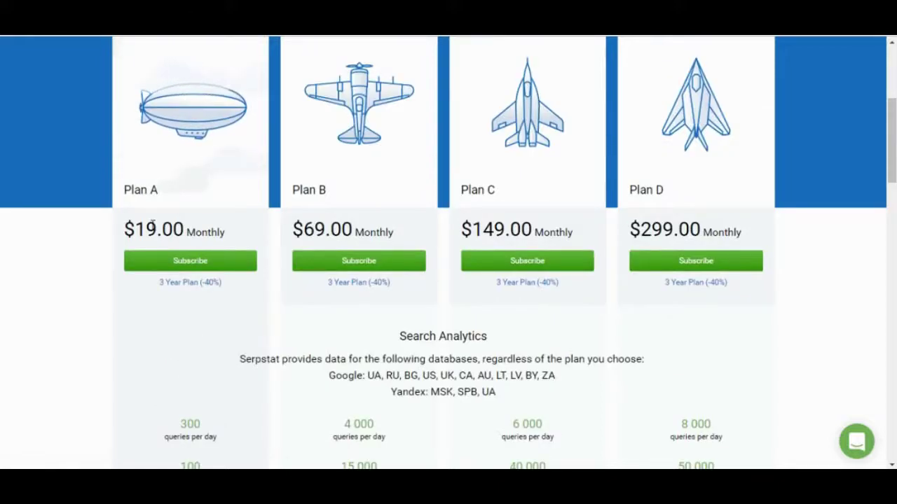
pyautogui.scroll(2, 308, 203)
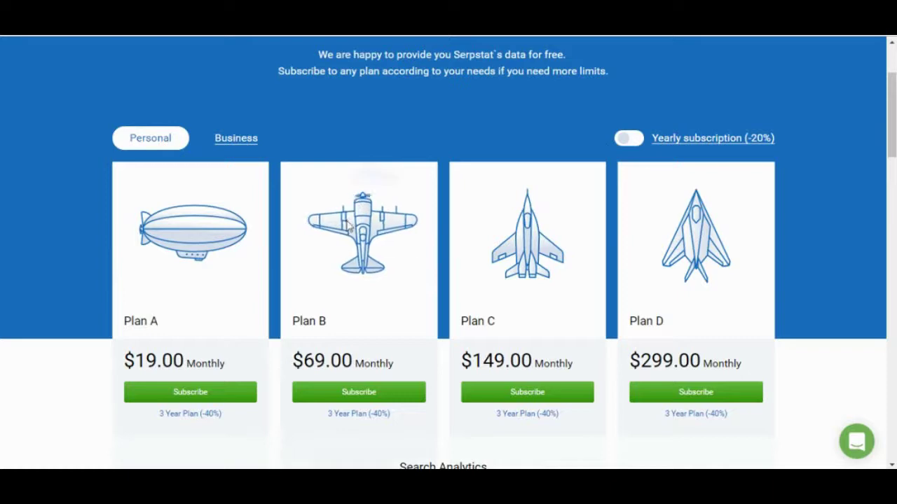
# Step: Examine Plan B's monthly price, daily query limit and included features among the personal plans
pyautogui.scroll(-2, 236, 254)
pyautogui.scroll(2, 236, 253)
pyautogui.scroll(-2, 334, 333)
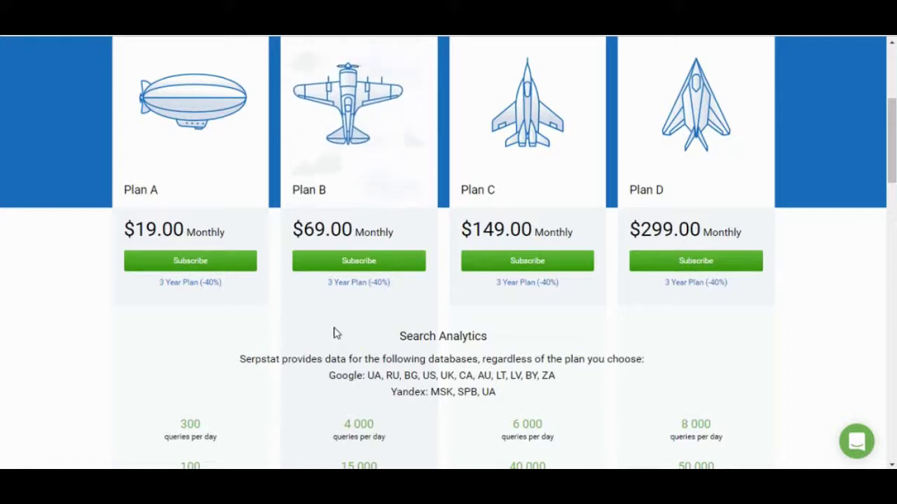
pyautogui.scroll(-2, 335, 333)
pyautogui.scroll(-2, 334, 334)
pyautogui.scroll(1, 334, 329)
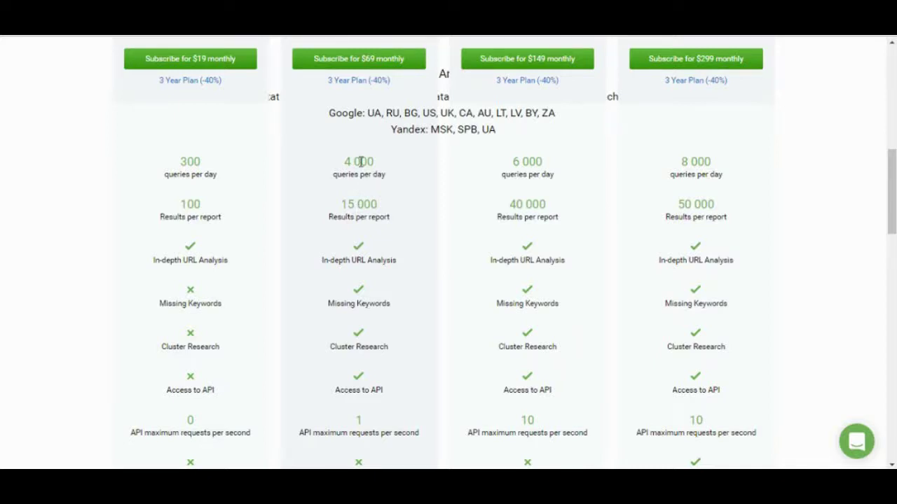
pyautogui.scroll(6, 424, 217)
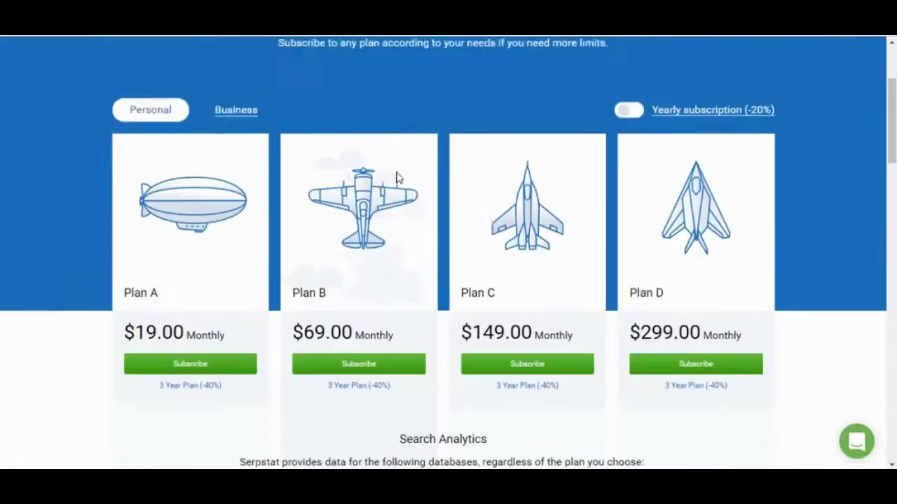
pyautogui.scroll(2, 414, 177)
pyautogui.scroll(-3, 279, 252)
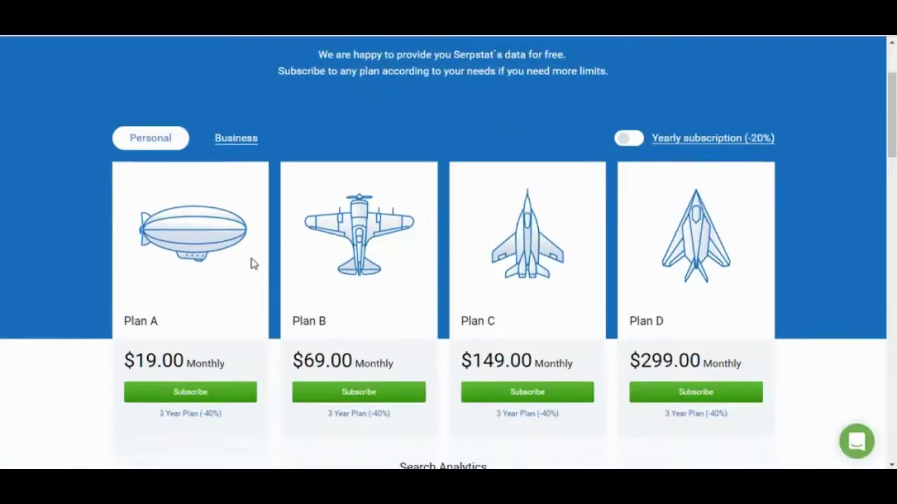
# Step: Show the Business plans and examine their prices, search analytics, position tracking, backlink, site audit and additional features
pyautogui.click(251, 138)
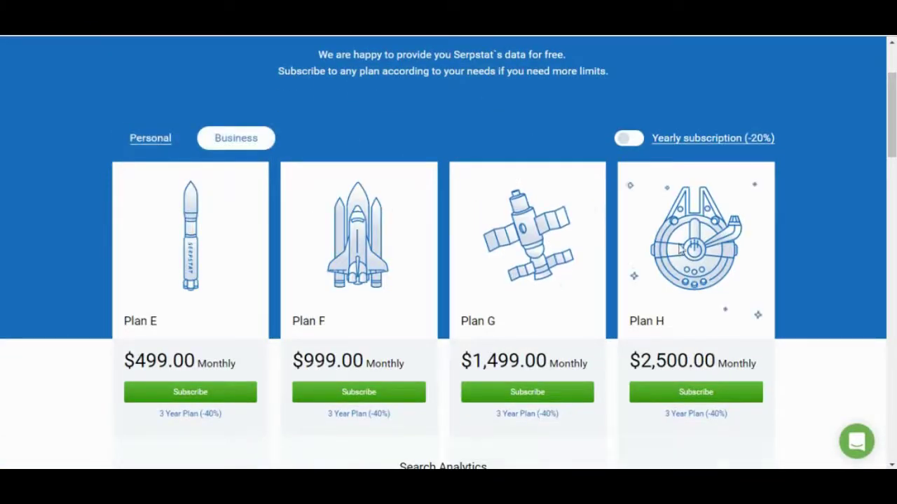
pyautogui.scroll(-4, 669, 284)
pyautogui.scroll(2, 669, 286)
pyautogui.scroll(-2, 668, 289)
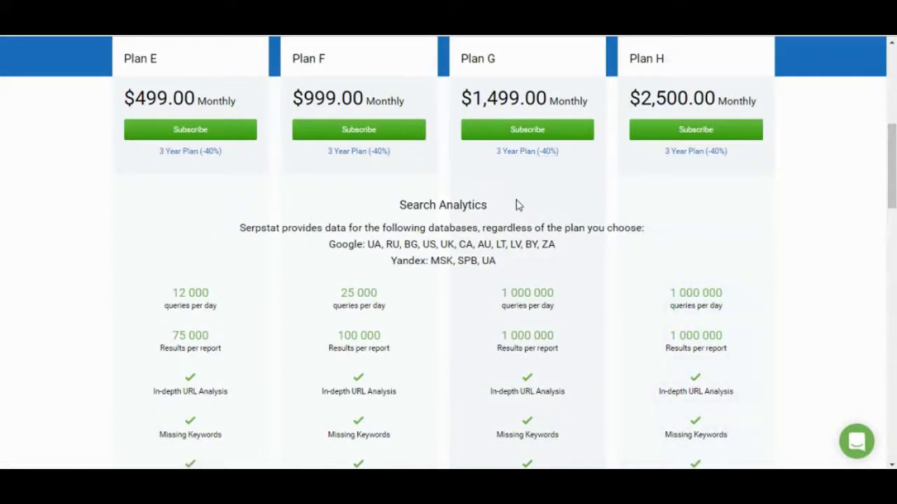
pyautogui.scroll(-15, 517, 205)
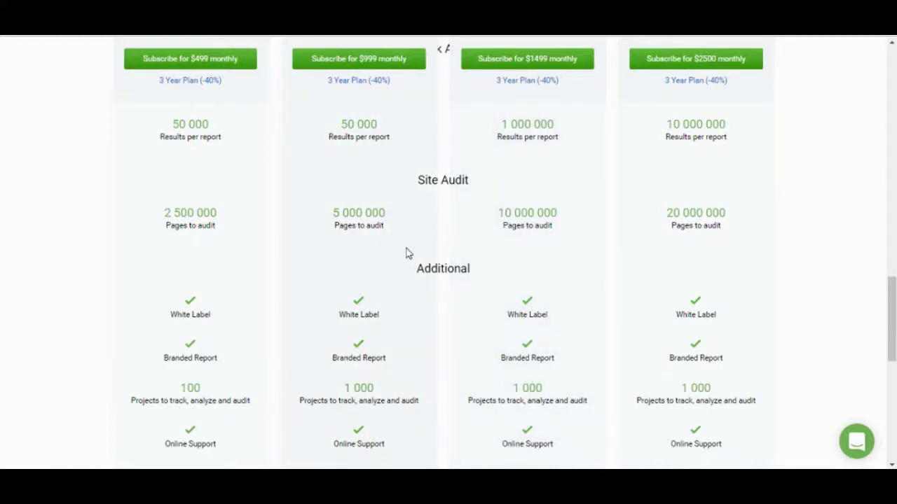
pyautogui.scroll(12, 408, 254)
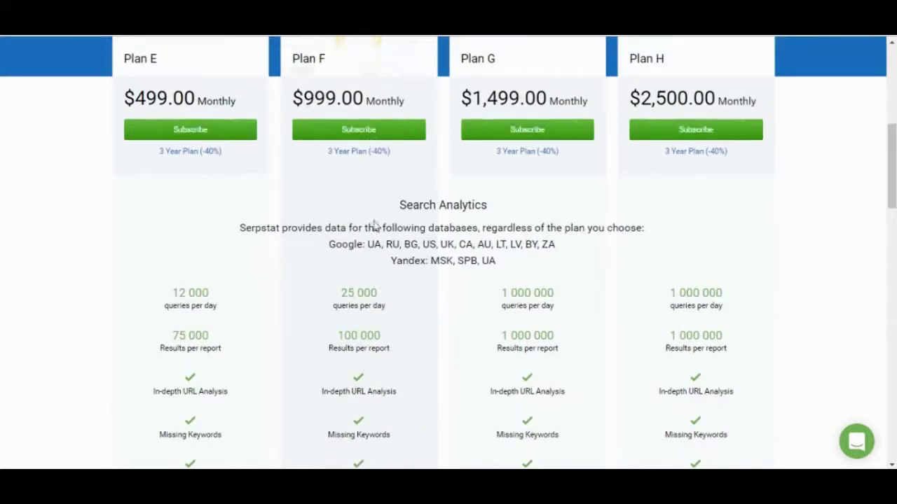
pyautogui.scroll(-2, 296, 240)
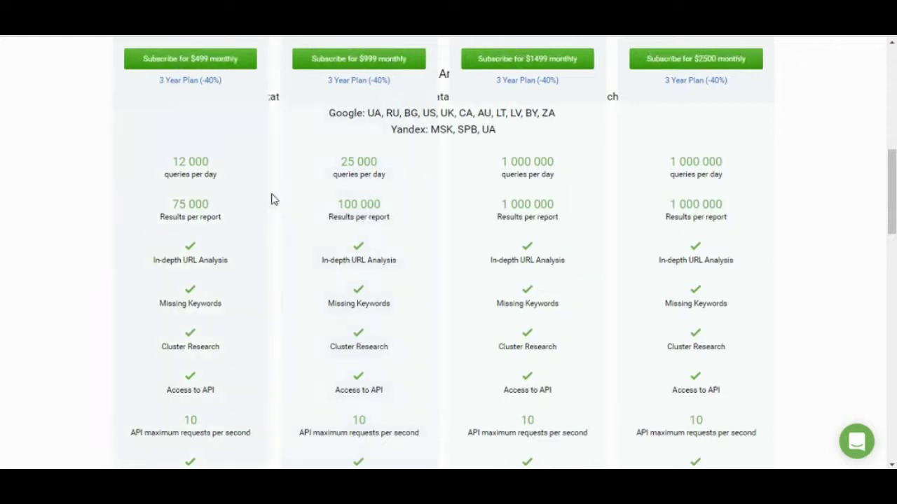
pyautogui.scroll(-5, 369, 194)
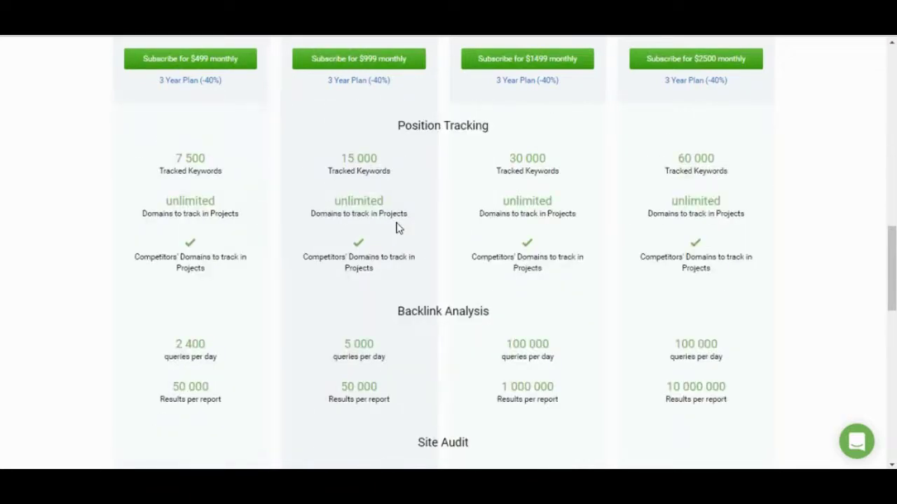
pyautogui.scroll(-4, 383, 257)
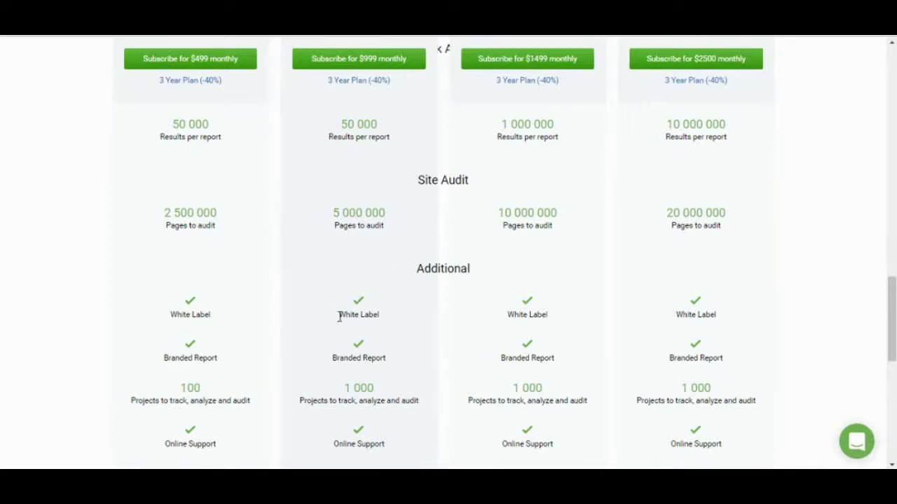
# Step: Open the SEO website rank list from the pricing page's footer, decline the page translation, and examine the top-ranked domains for Google USA
pyautogui.moveTo(370, 328)
pyautogui.scroll(15, 595, 263)
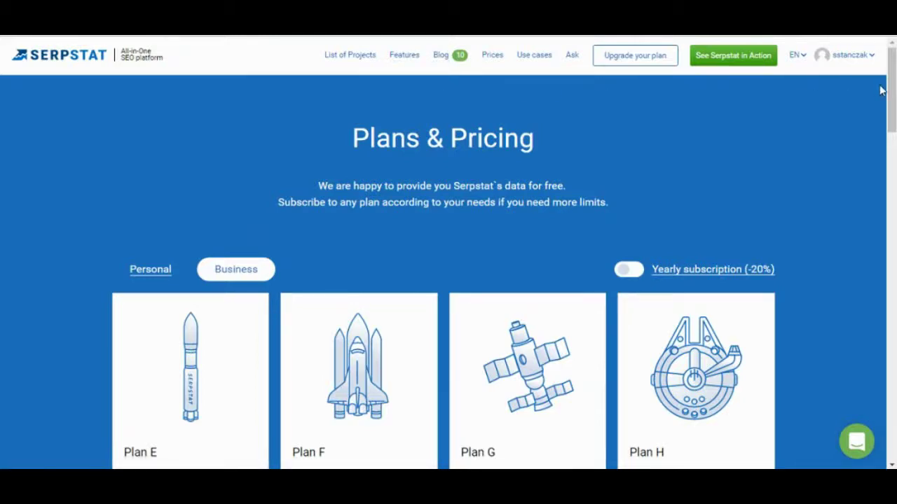
pyautogui.moveTo(889, 91); pyautogui.dragTo(888, 462)
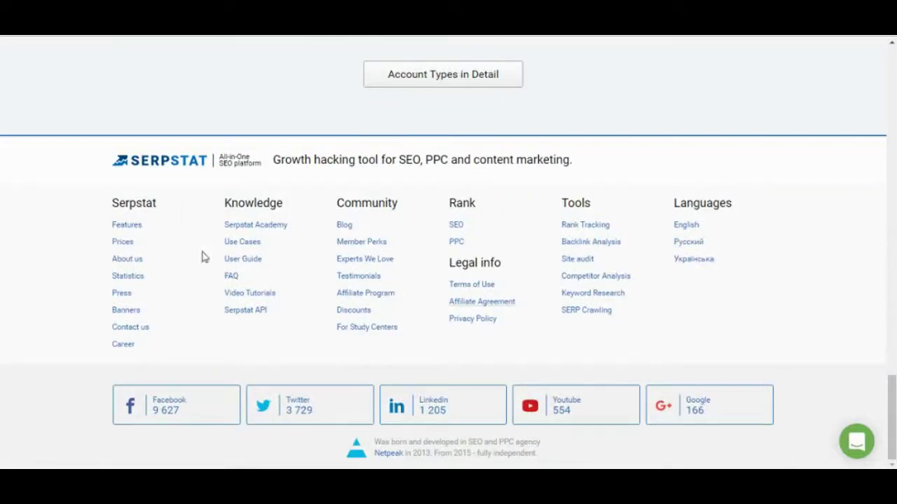
pyautogui.click(456, 227)
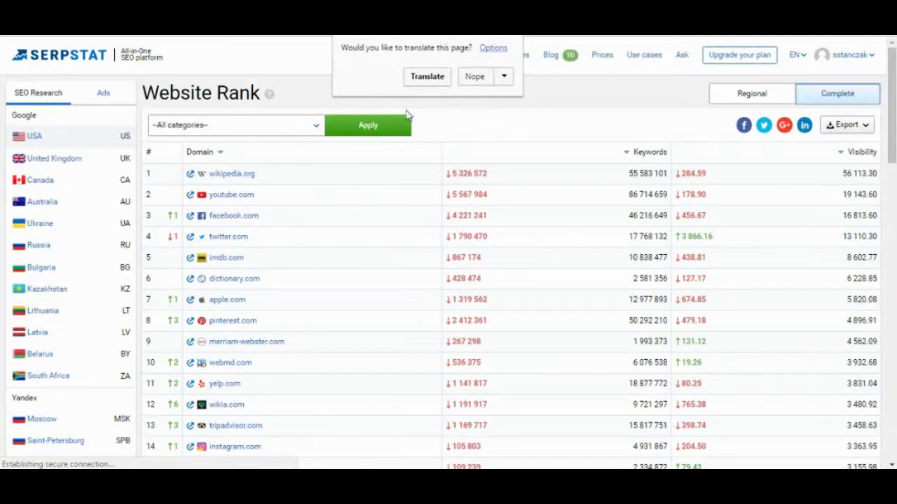
pyautogui.click(476, 76)
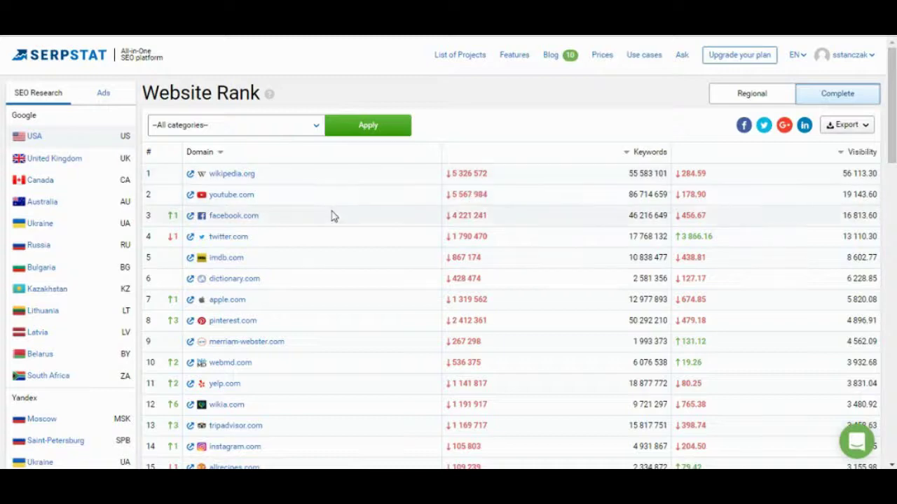
pyautogui.scroll(-4, 335, 243)
pyautogui.scroll(4, 334, 242)
# Step: Return to the Serpstat homepage and view its introduction video and platform overview sections
pyautogui.click(96, 65)
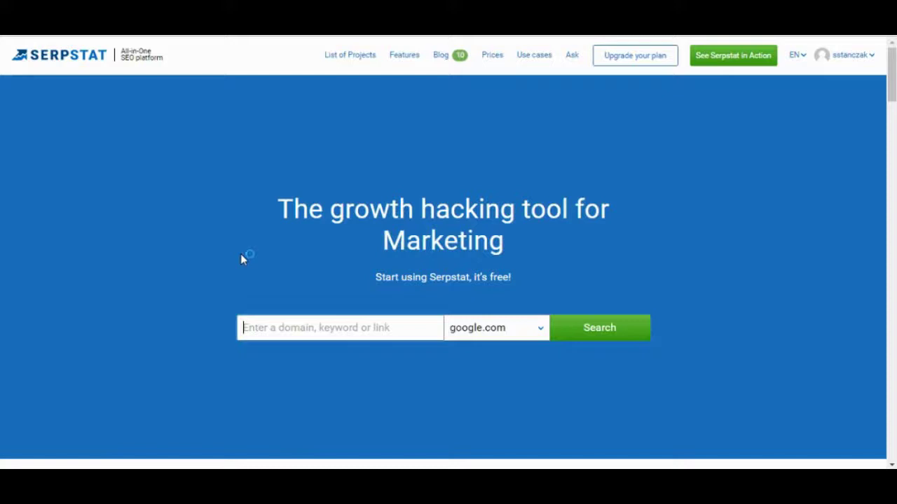
pyautogui.scroll(-8, 240, 255)
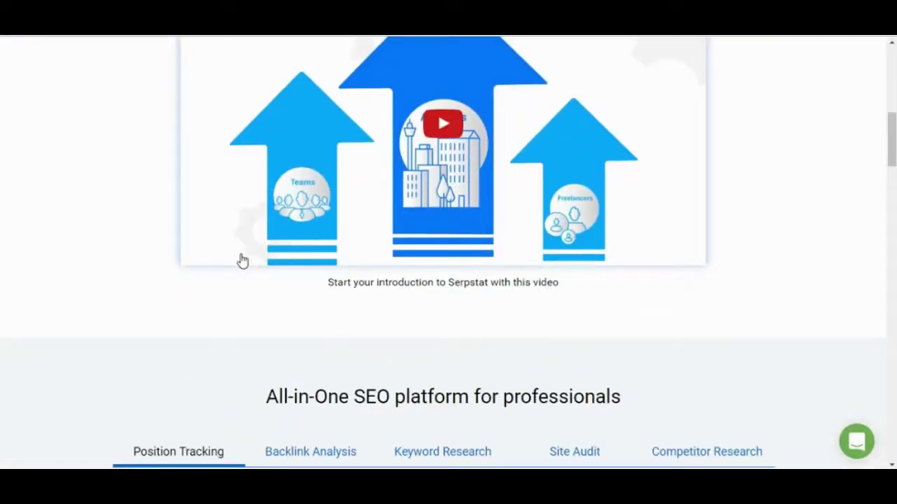